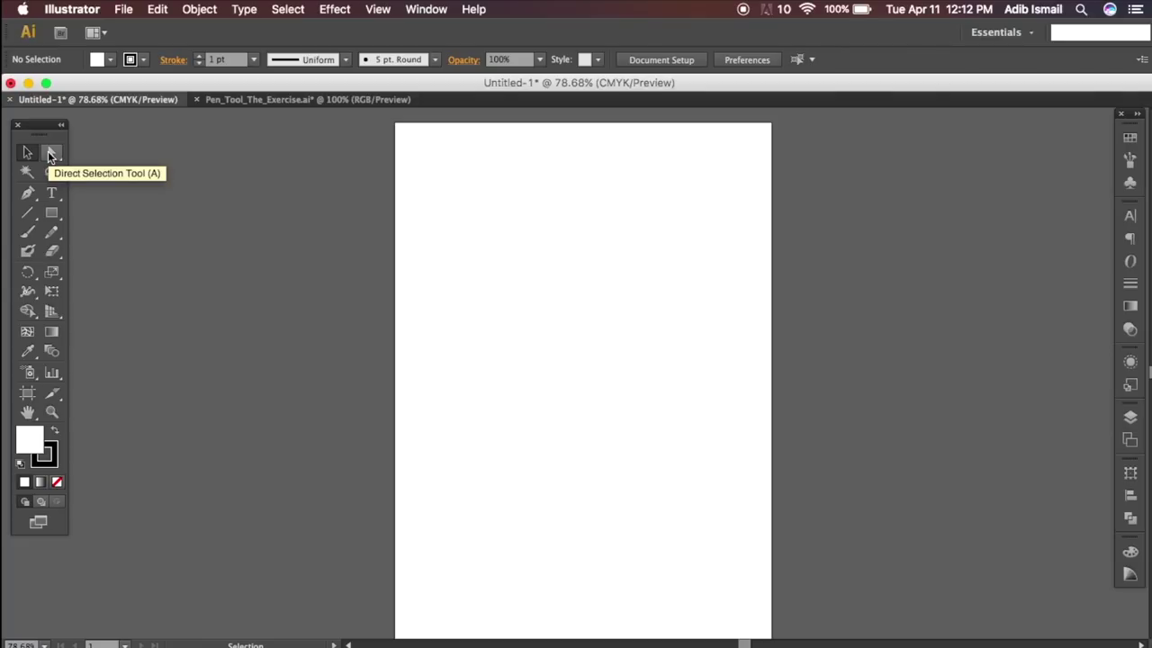
Step: Browse the Pen and Rectangle tool variants, then switch to the Zoom tool
left_click(29, 197)
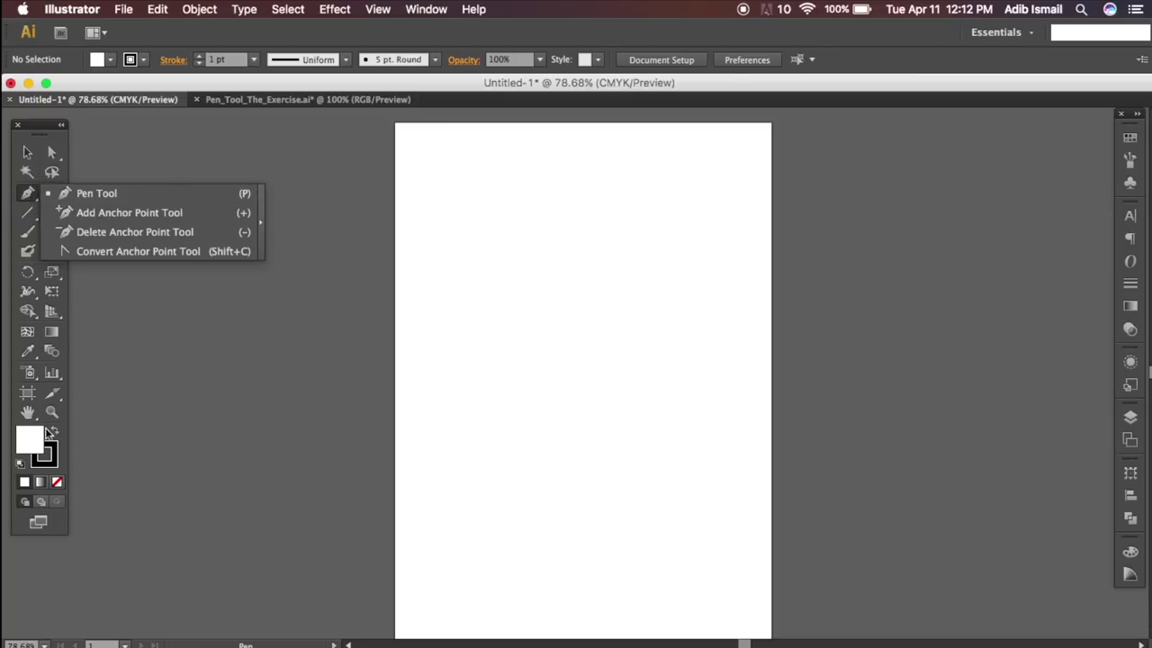
left_click(47, 212)
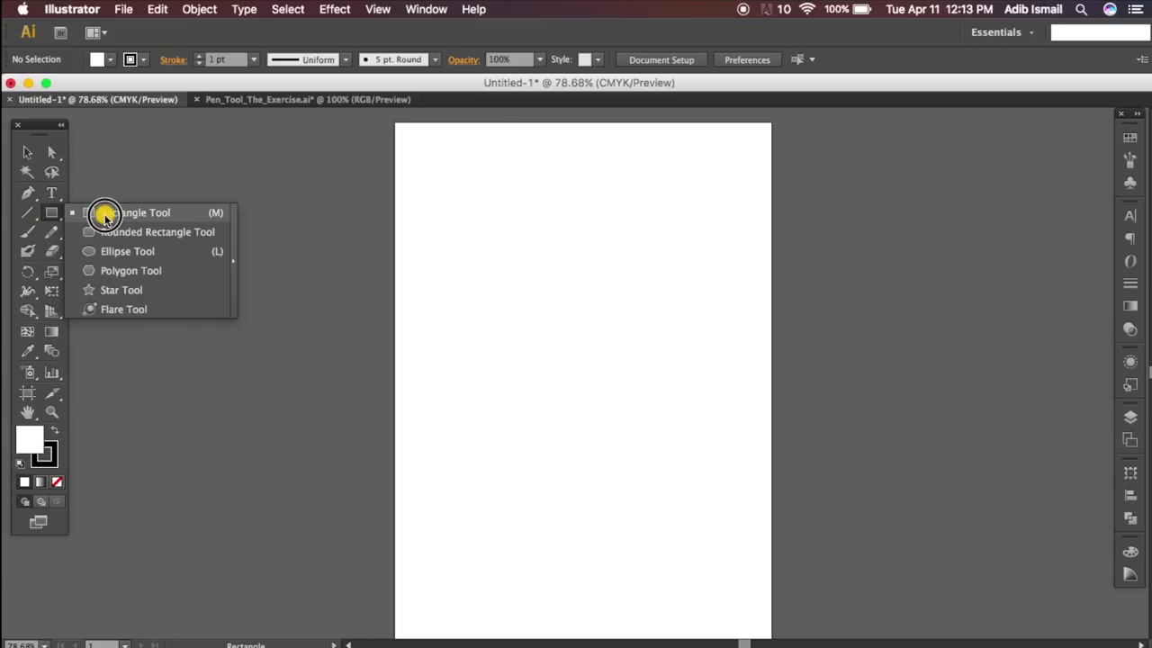
left_click_drag(47, 213, 84, 232)
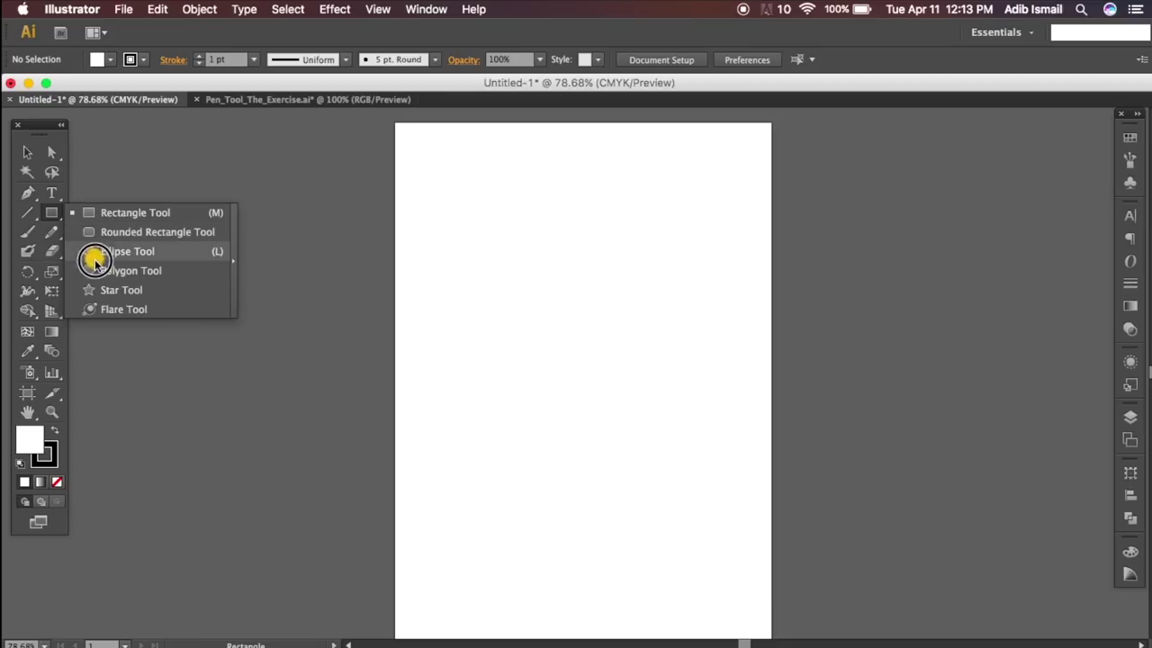
left_click_drag(84, 232, 98, 309)
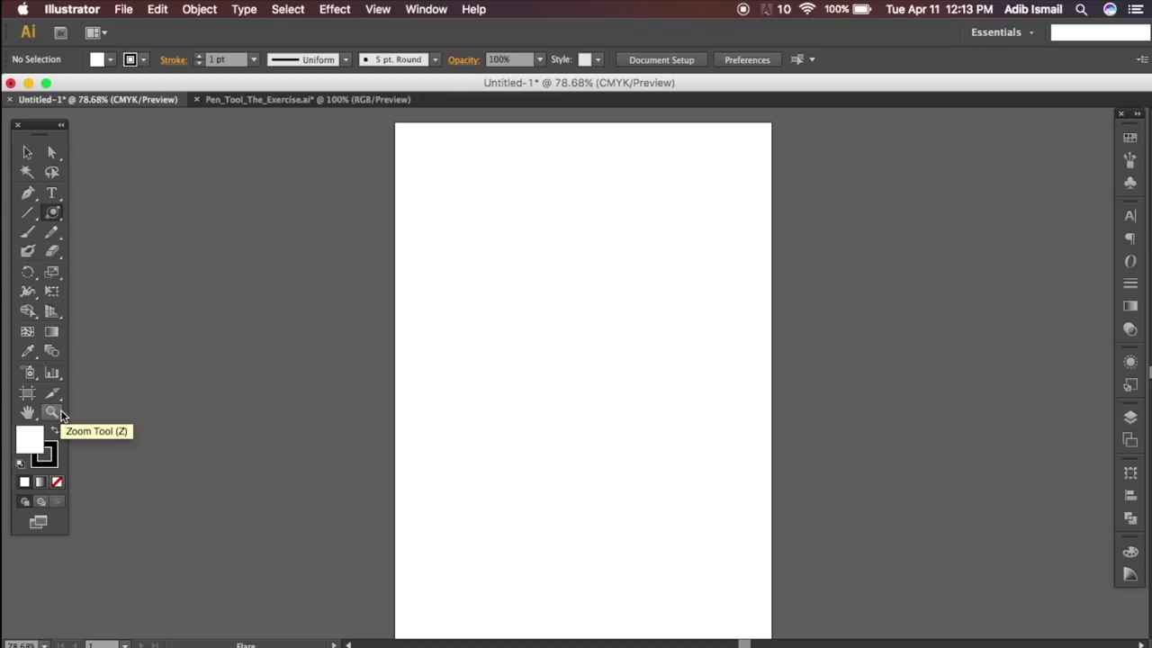
left_click(52, 412)
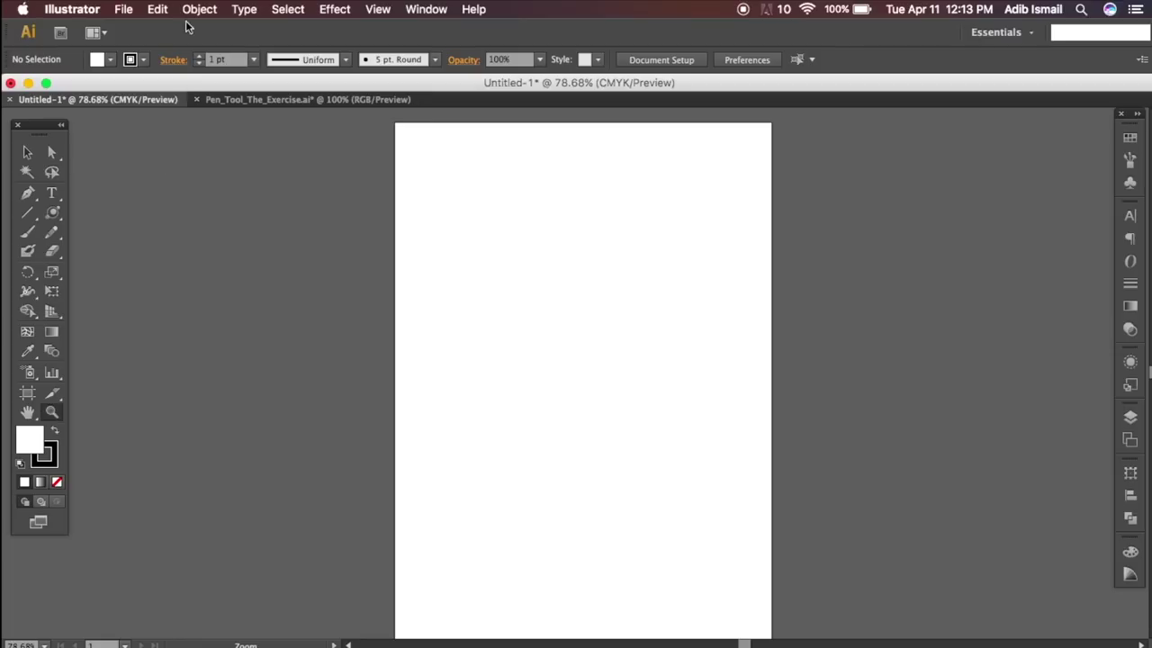
left_click(126, 9)
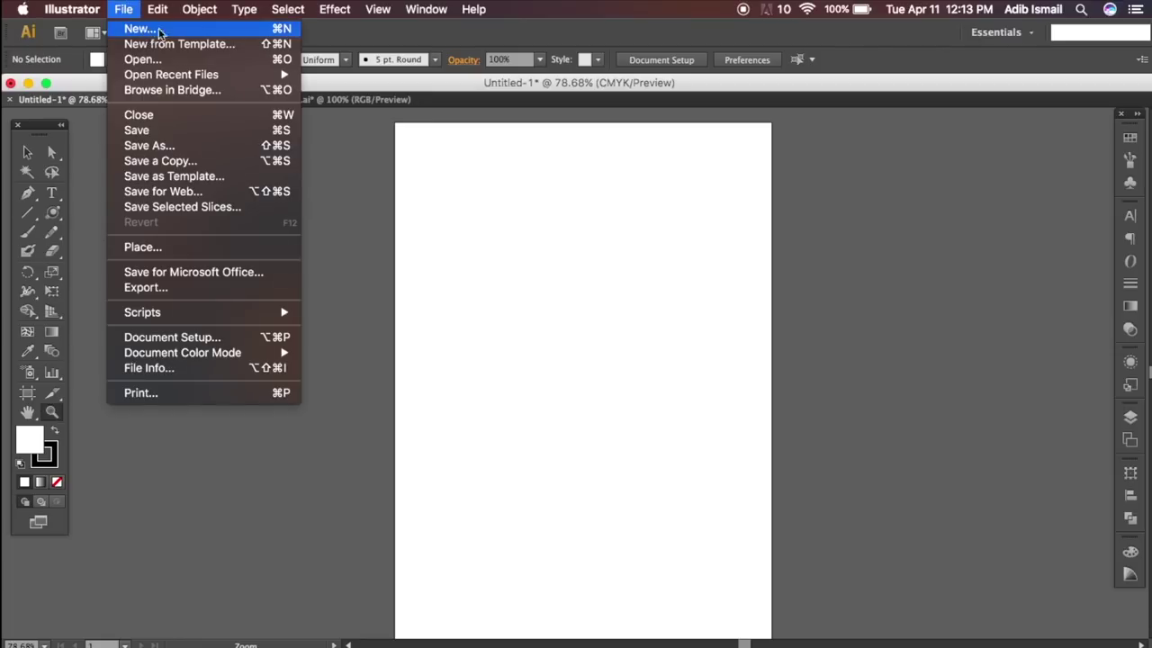
Step: Create a new A4 (21 × 29.7 cm) document, Untitled-2, keeping the default size
left_click(158, 30)
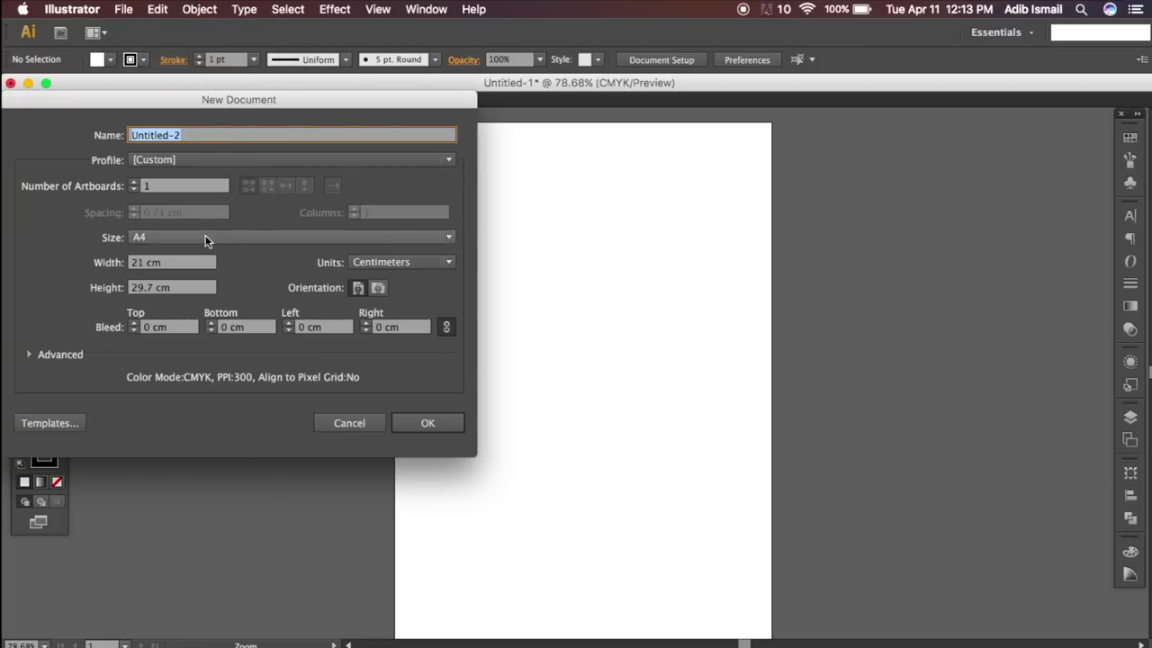
left_click(206, 235)
left_click(152, 330)
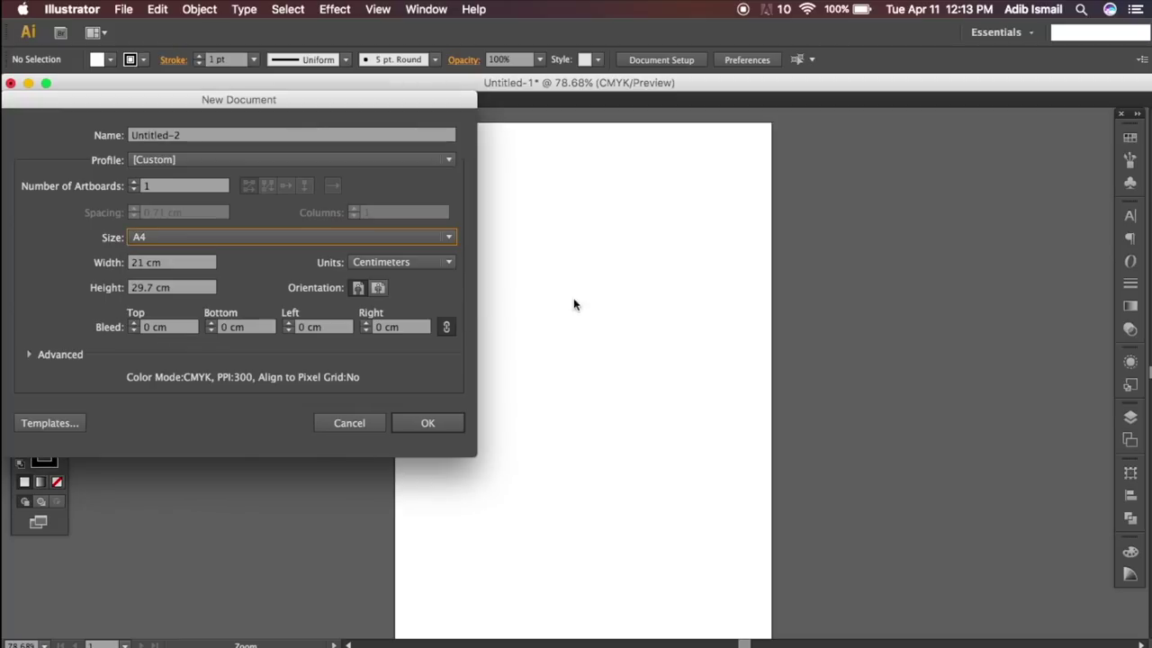
left_click(429, 426)
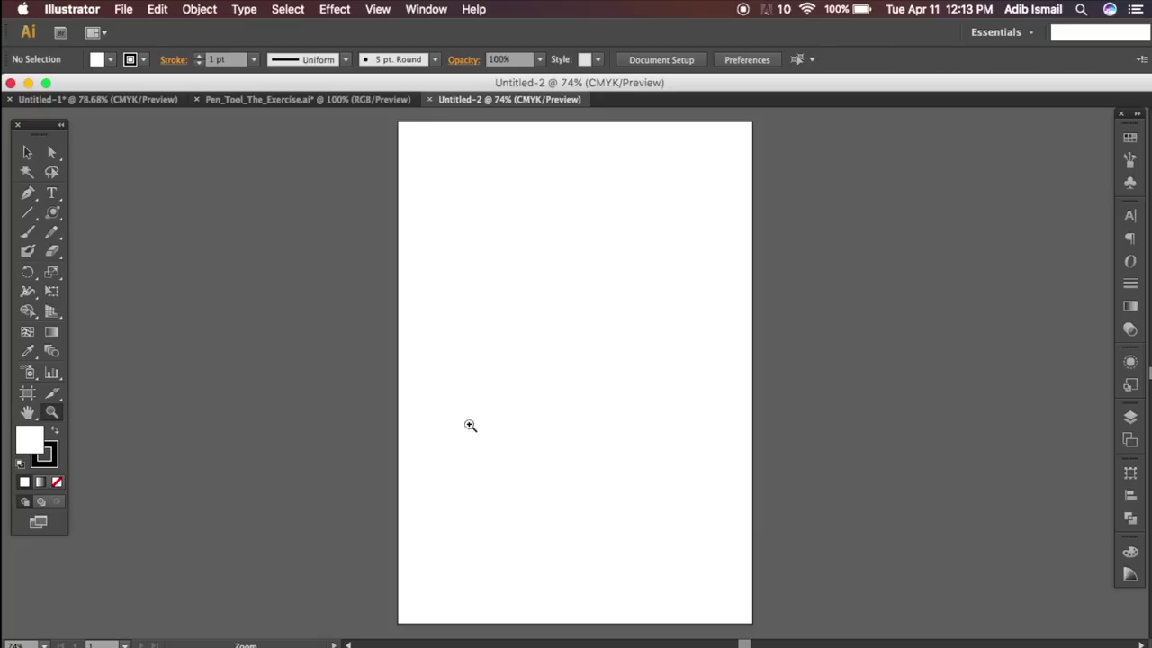
left_click(27, 194)
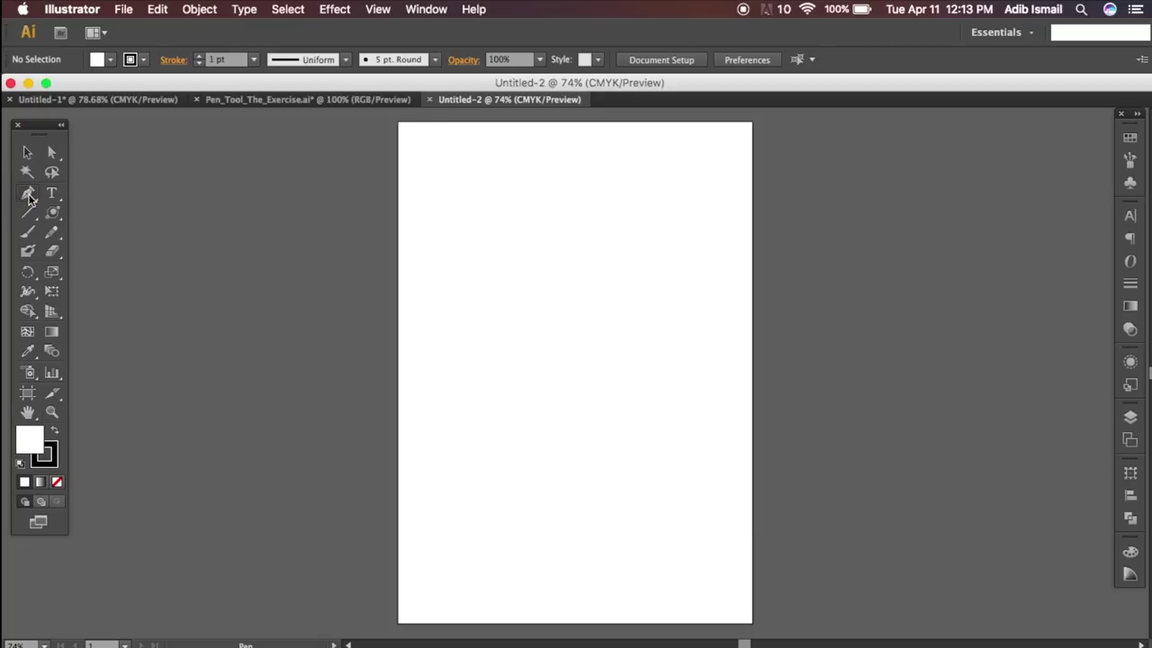
Step: Draw a Pen path with a wavy S-curved top edge and a point down the right side
left_click(438, 200)
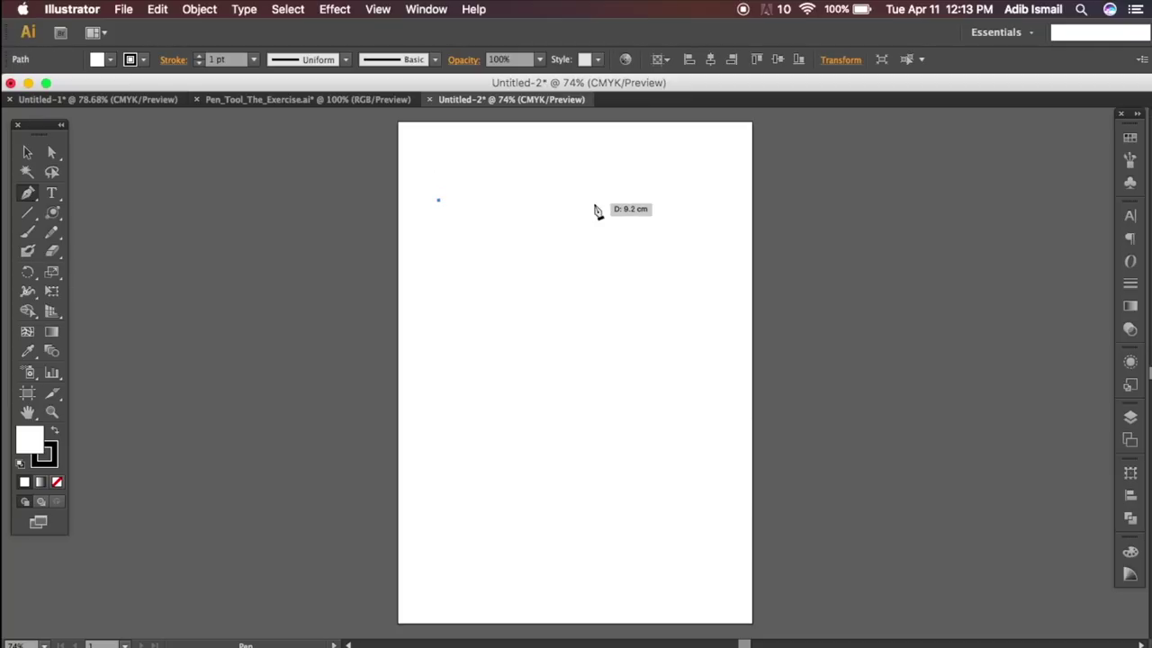
left_click_drag(542, 180, 592, 208)
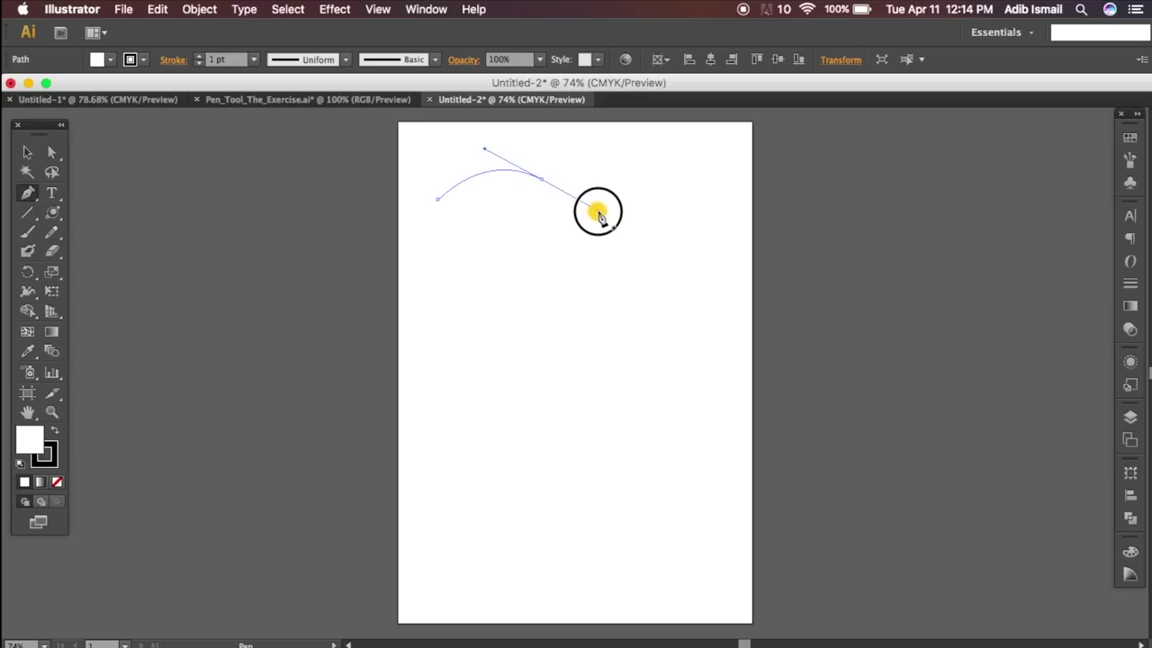
left_click_drag(589, 209, 619, 230)
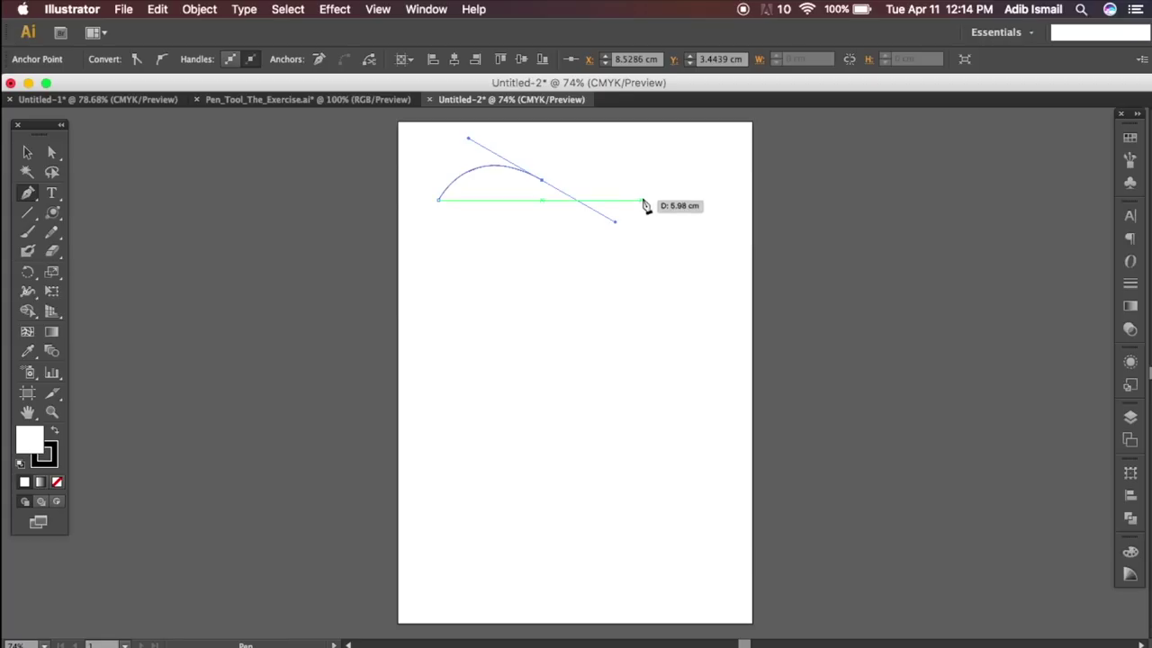
left_click_drag(658, 190, 672, 179)
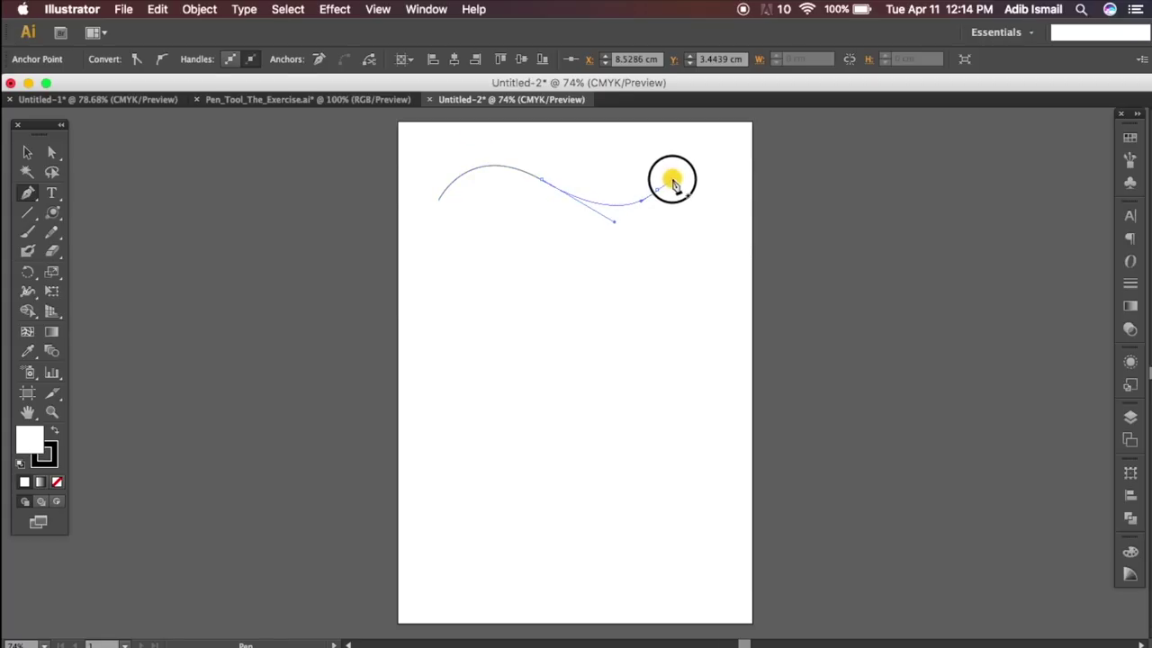
left_click(667, 266)
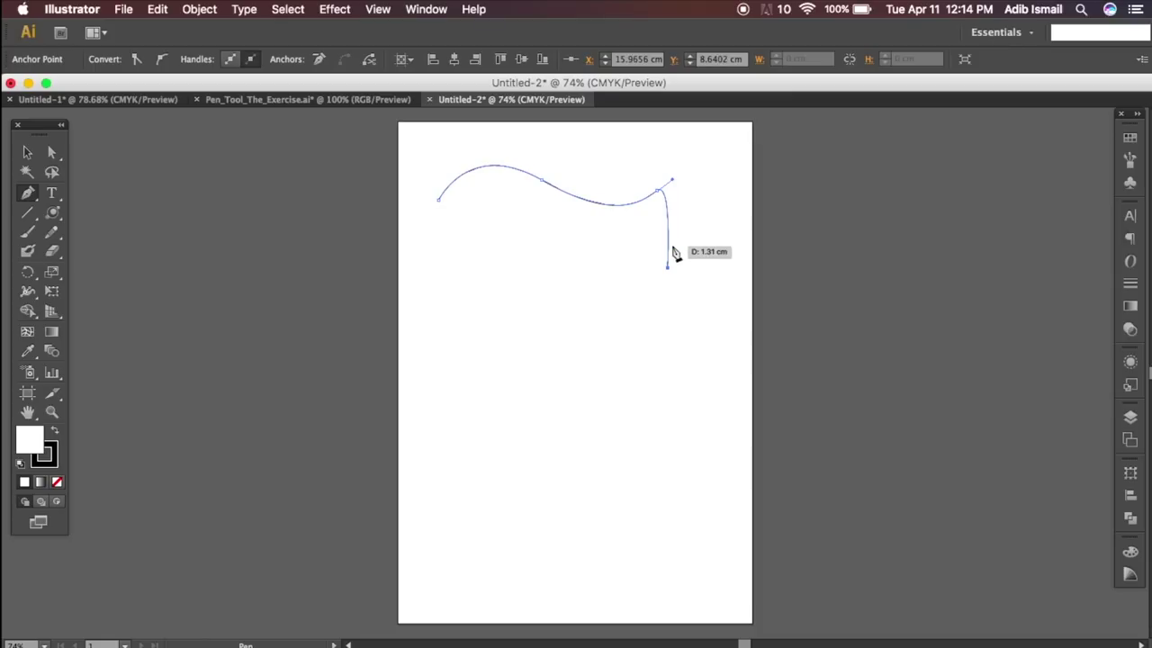
Step: Zoom in on the path's top-right corner to check it, then zoom back out to the whole path
left_click(52, 412)
mouse_move(632, 162)
left_mouse_down()
mouse_move(733, 238)
mouse_move(726, 255)
left_mouse_up()
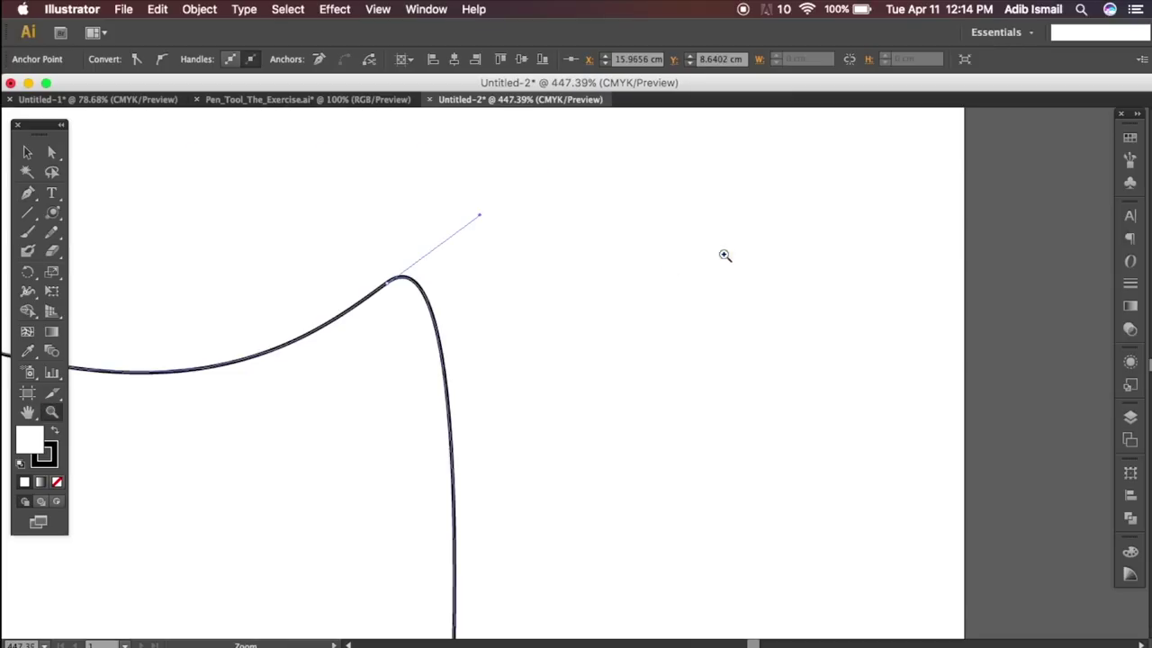
left_click(485, 308, "alt")
left_click(486, 332, "alt")
left_click(529, 386, "alt")
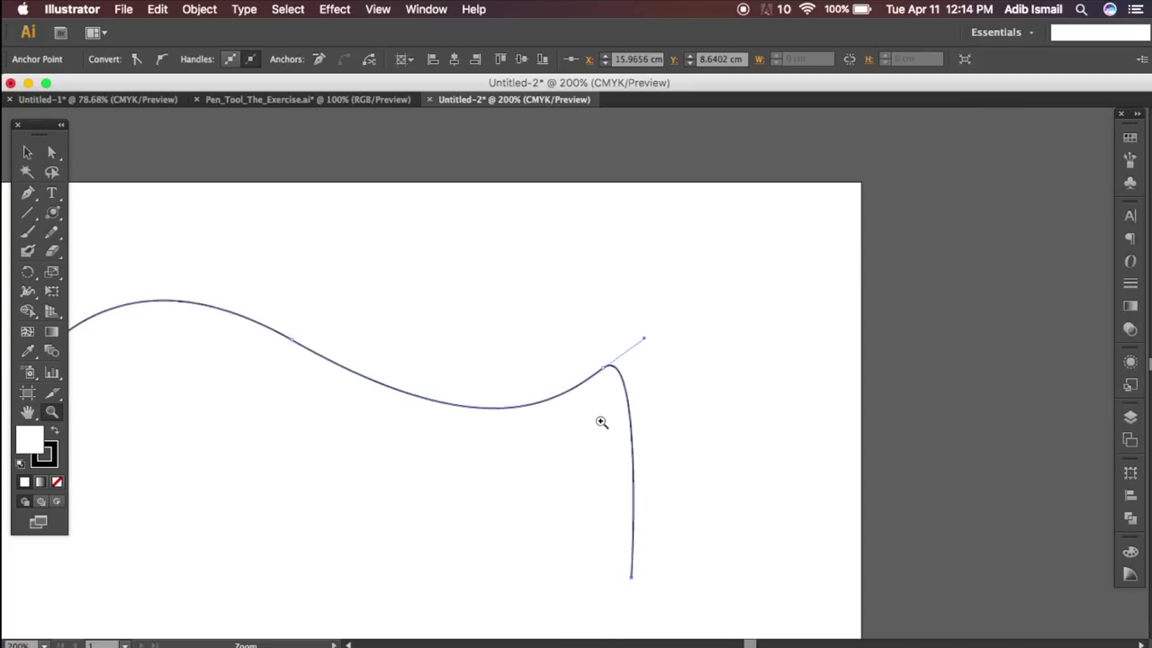
left_click(712, 280)
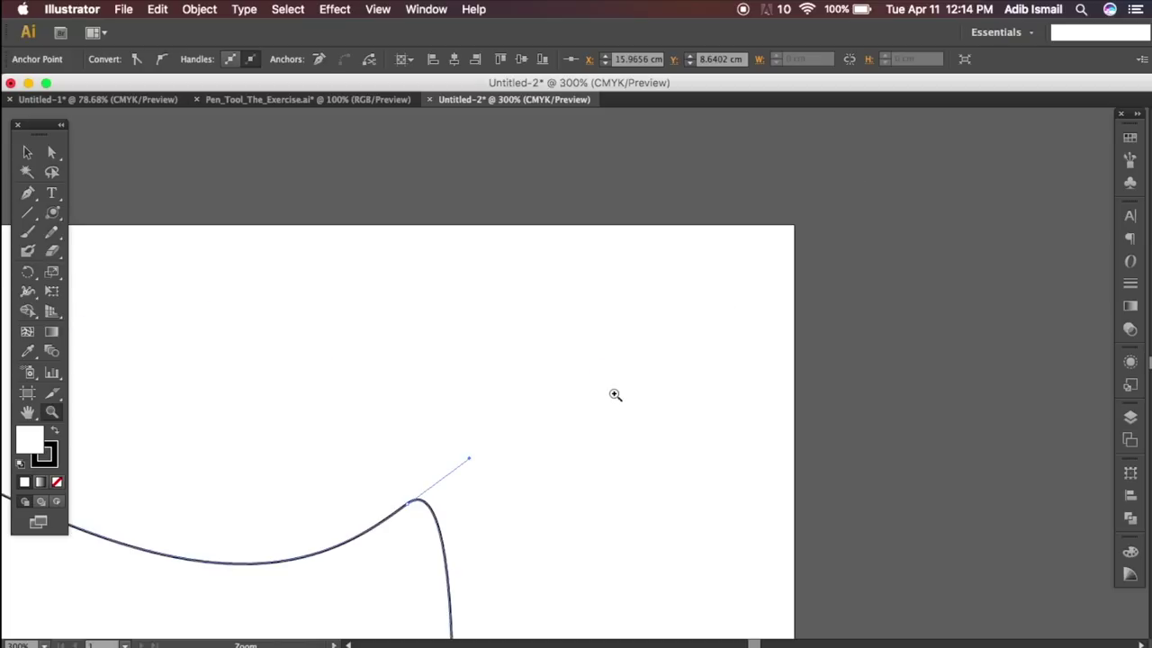
left_click_drag(615, 394, 688, 311)
left_click(573, 365, "alt")
left_click(648, 315, "alt")
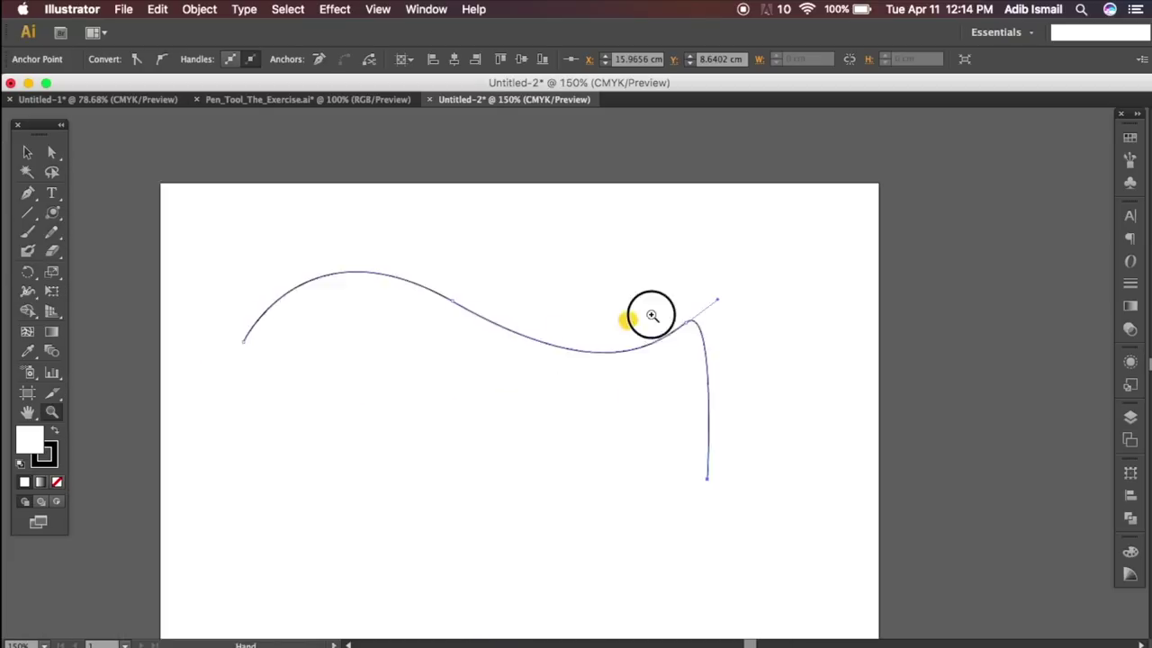
Step: Add a bottom anchor and close the path at its starting point
left_click(27, 192)
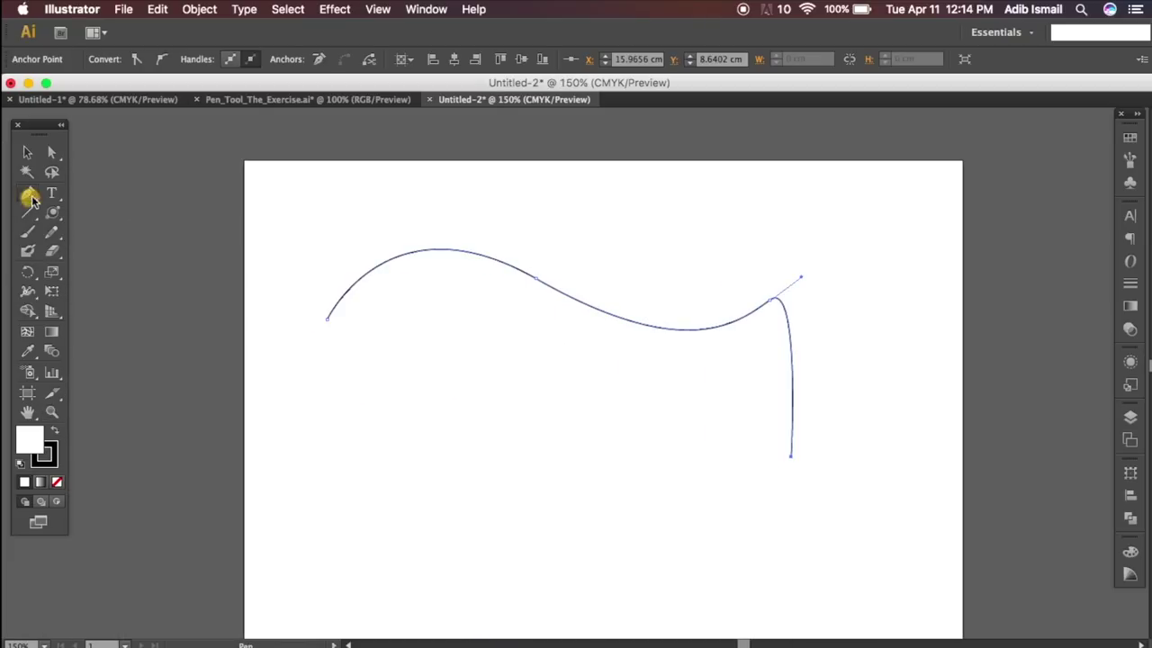
left_click(791, 457)
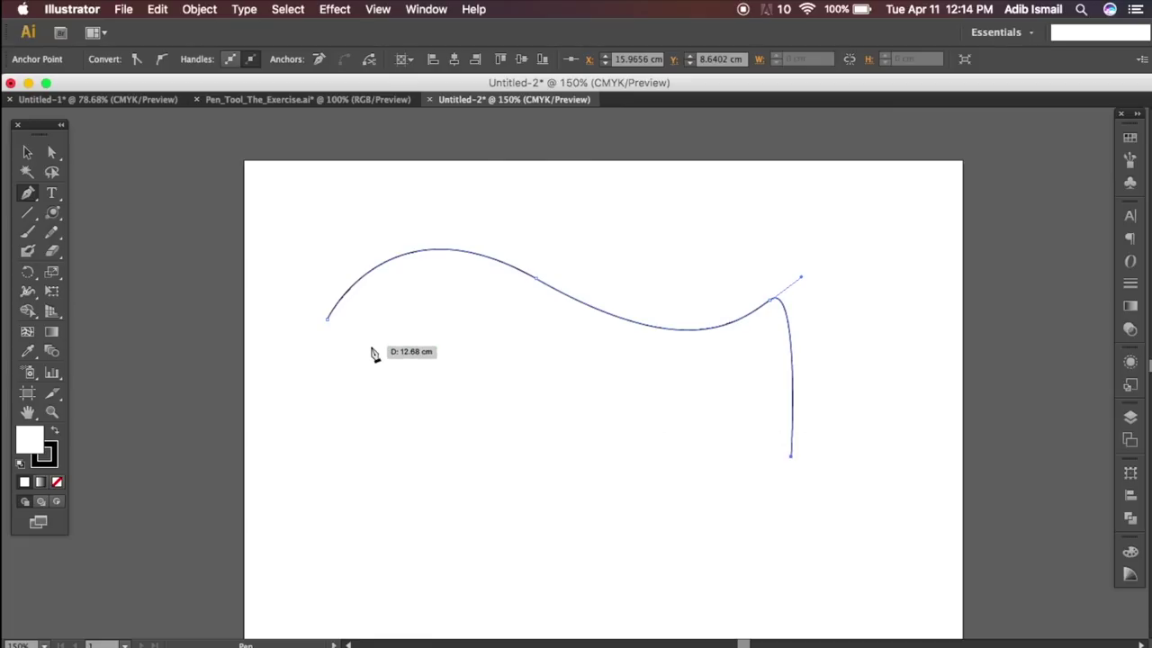
left_click(328, 325)
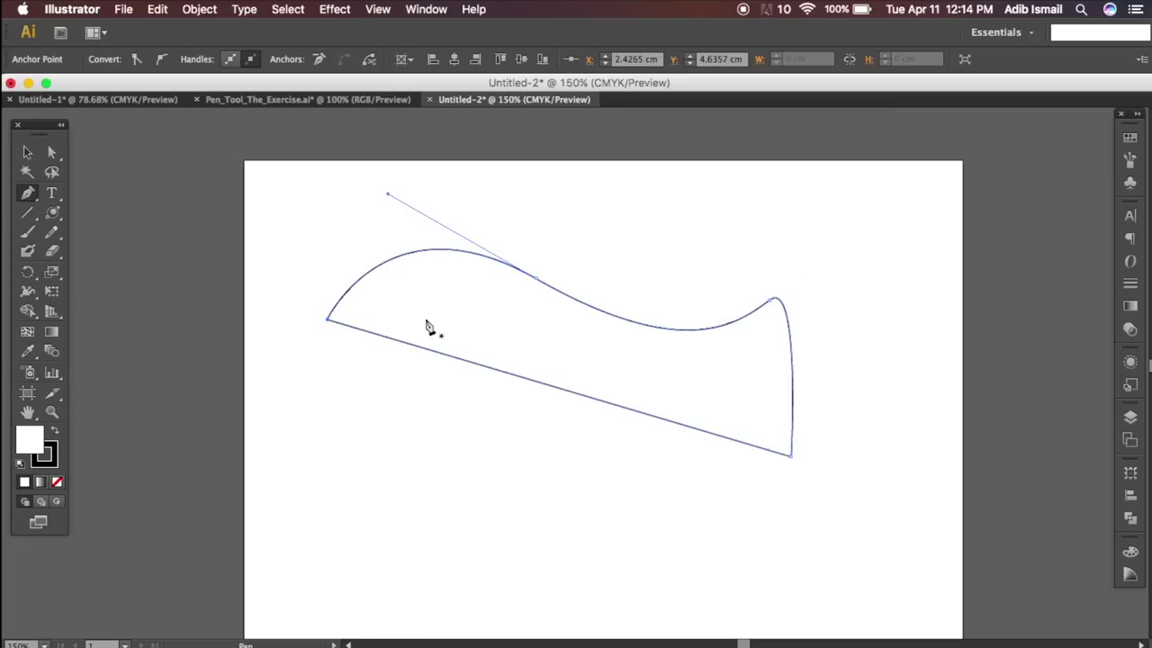
scroll(497, 333, "down", 5)
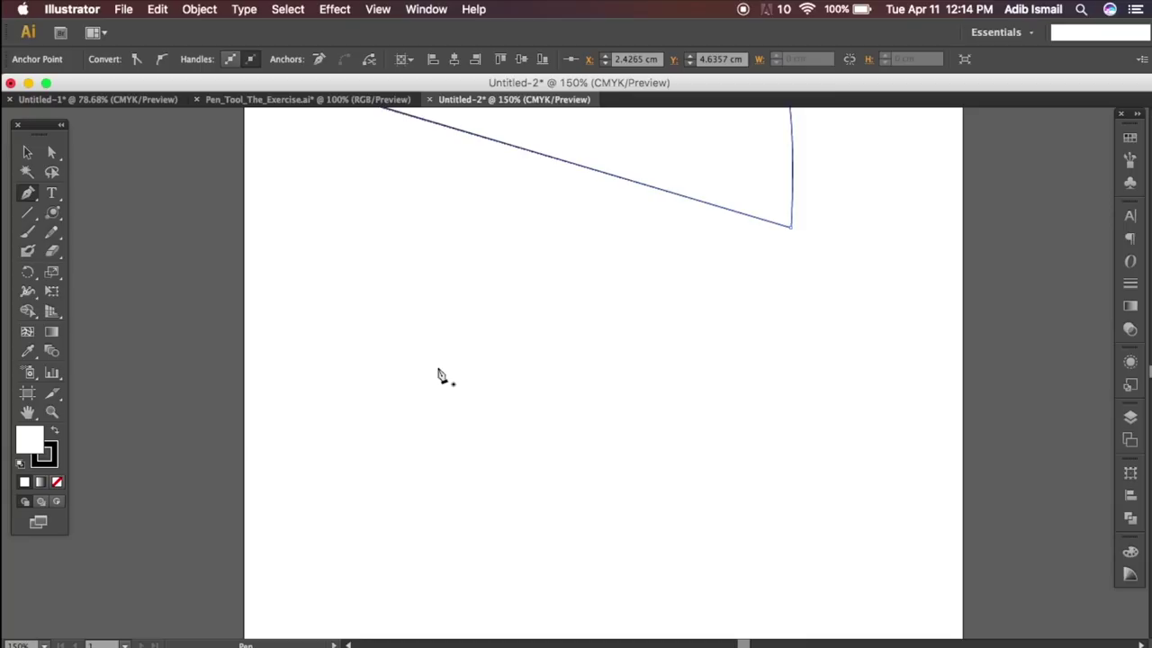
left_click(436, 367)
Step: Draw a closed eight-anchor polygon below the wavy shape, then switch to Pen_Tool_The_Exercise.ai
left_click(495, 300)
left_click(632, 296)
left_click(704, 367)
left_click(723, 462)
left_click(656, 561)
left_click(502, 564)
left_click(430, 502)
left_click(436, 367)
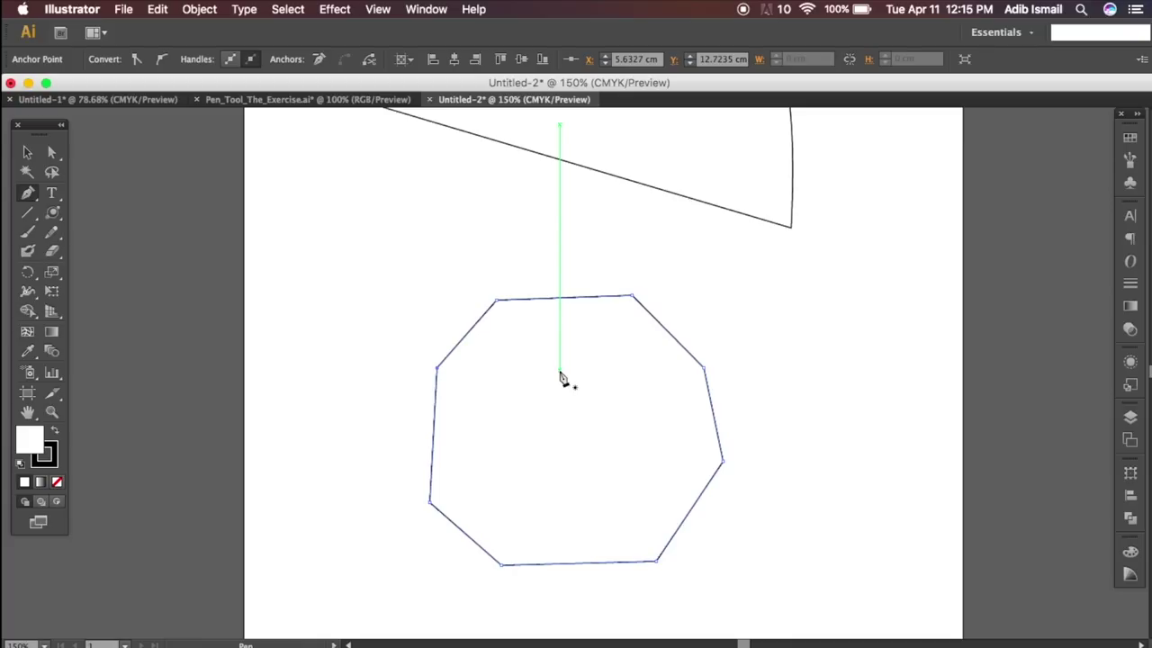
left_click(305, 99)
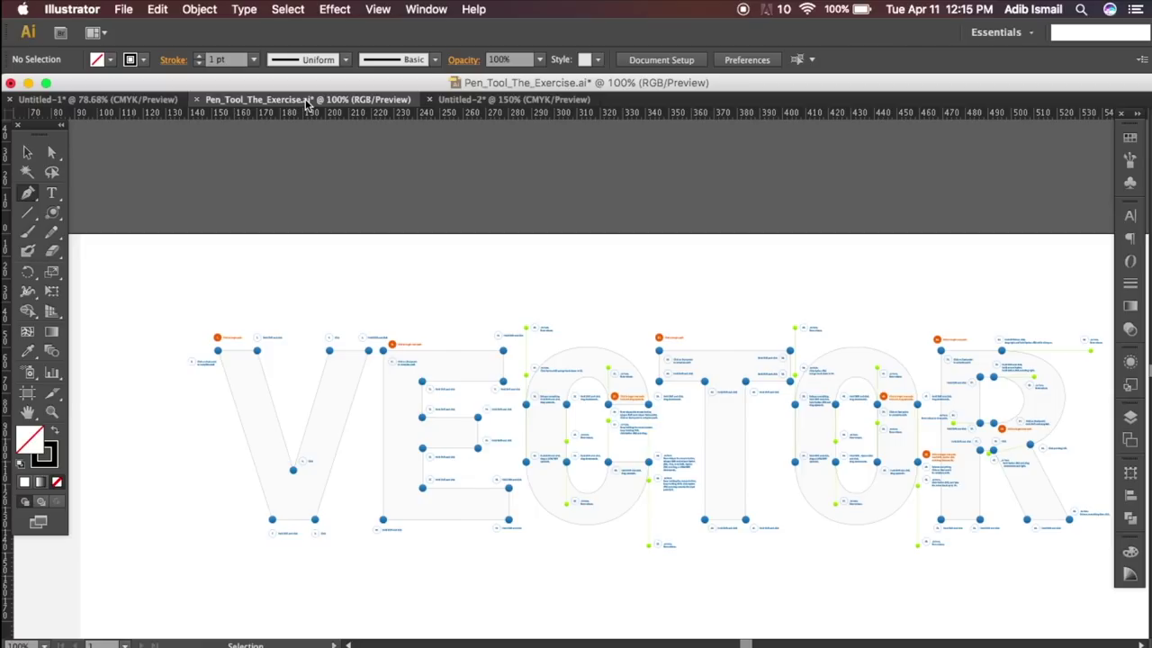
Step: Zoom in on the template's letter V and select the Pen tool
key("z")
left_click_drag(213, 406, 611, 368)
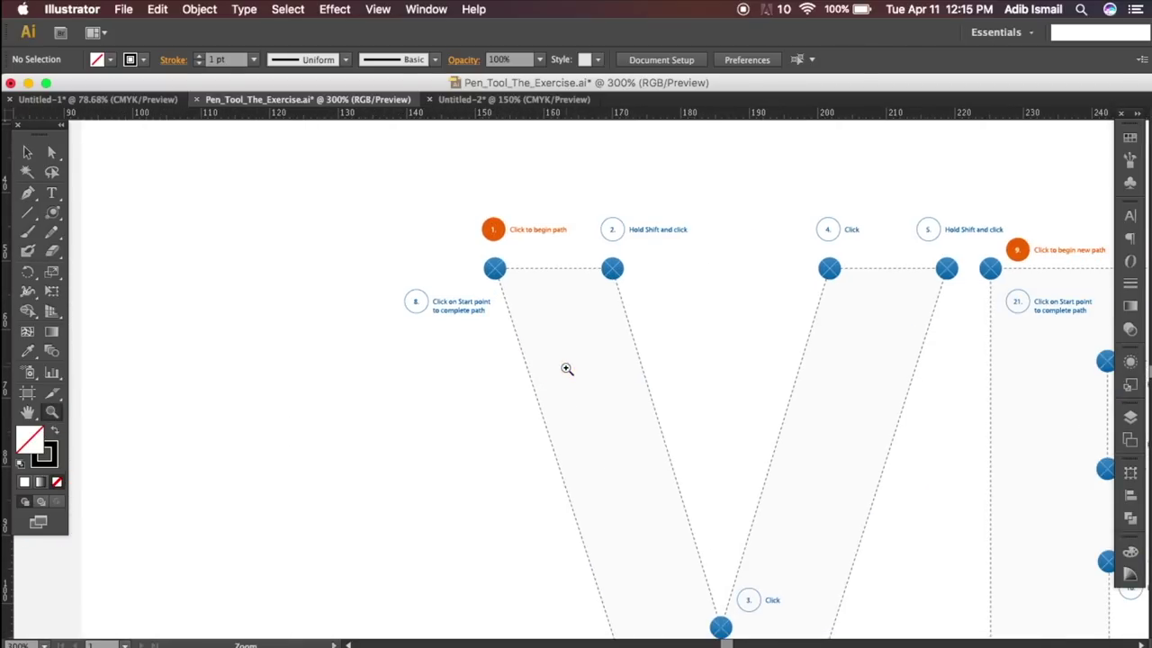
left_click(549, 349)
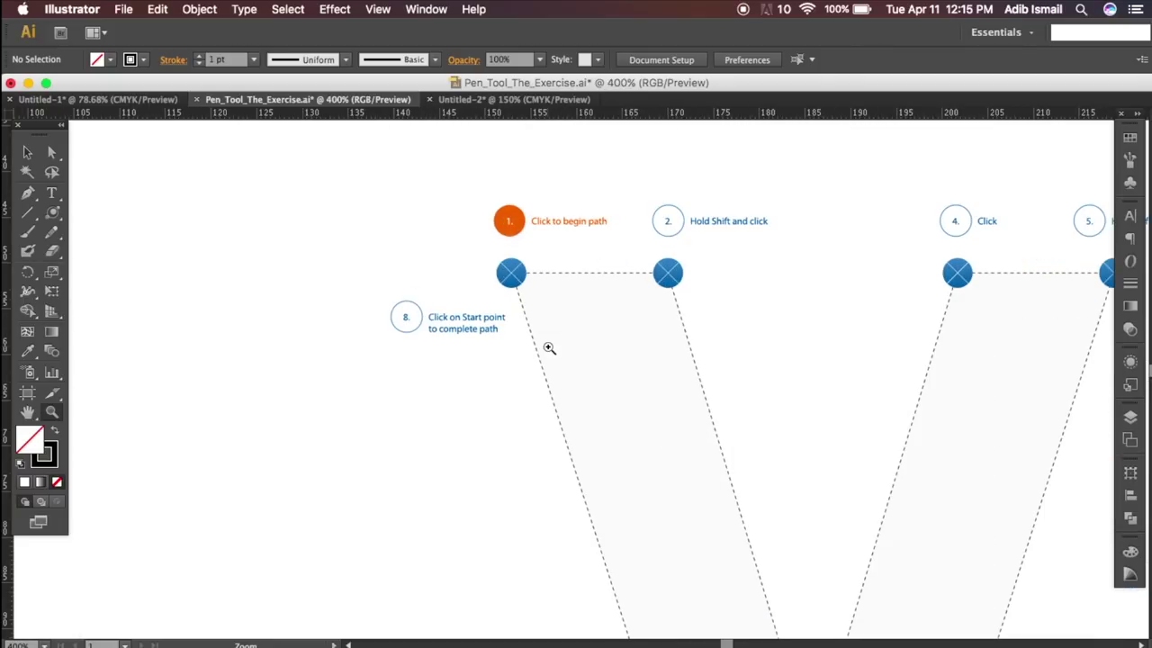
left_click(27, 193)
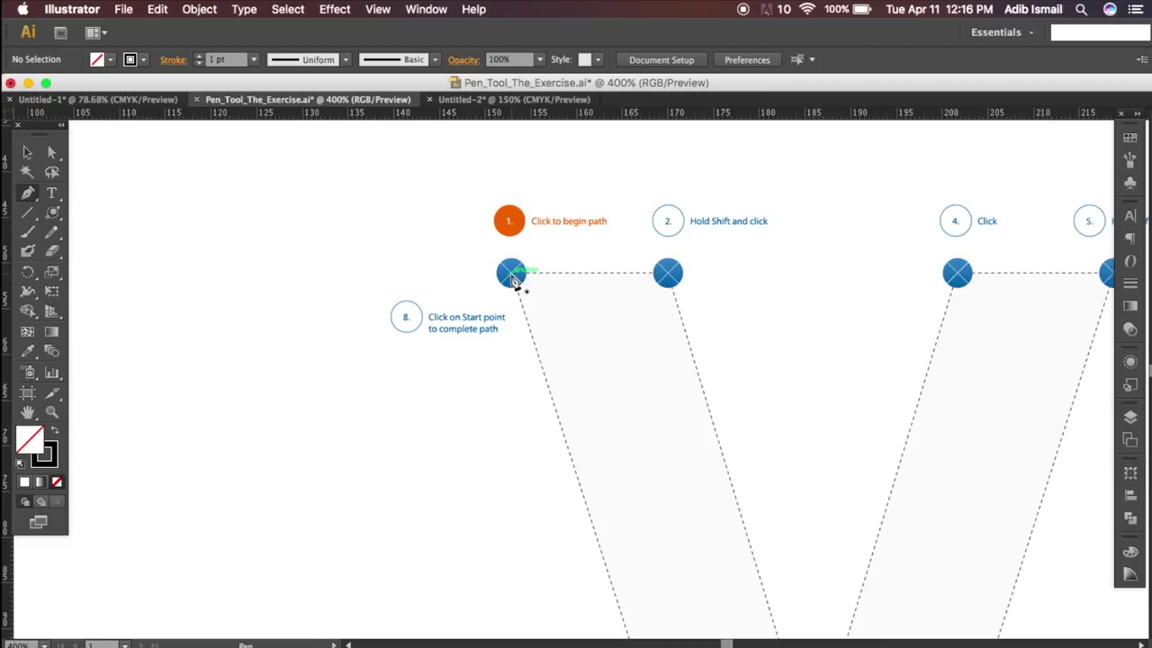
Step: Trace the V's top edge and left stroke through points 1–4
left_click(514, 279)
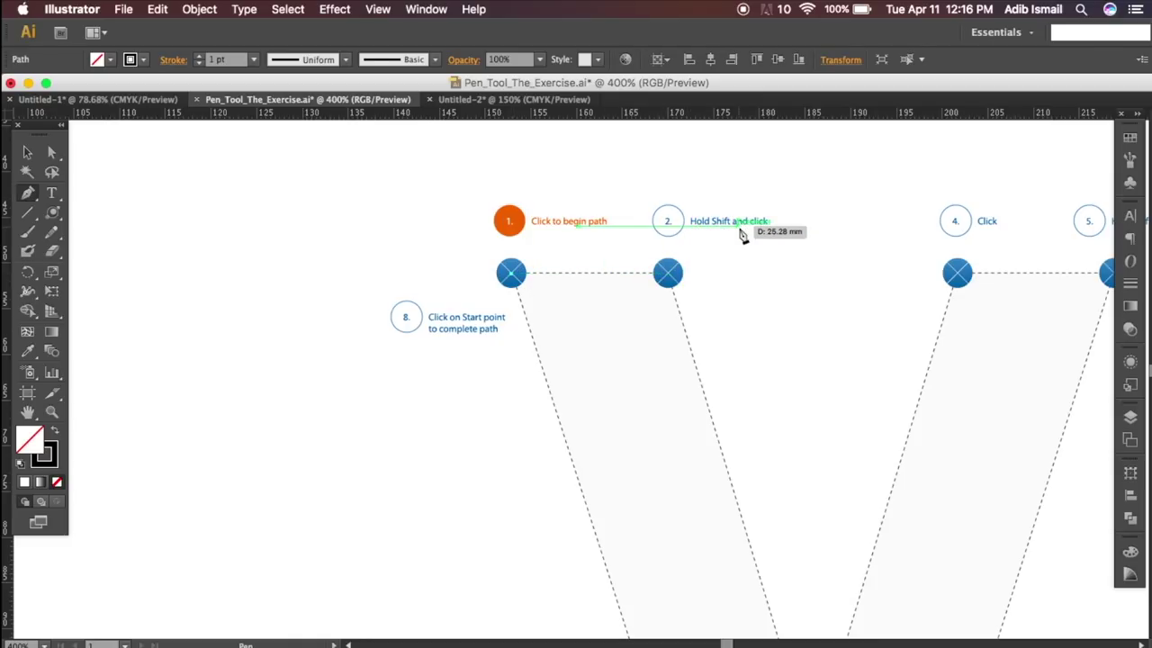
left_click(668, 274, "shift")
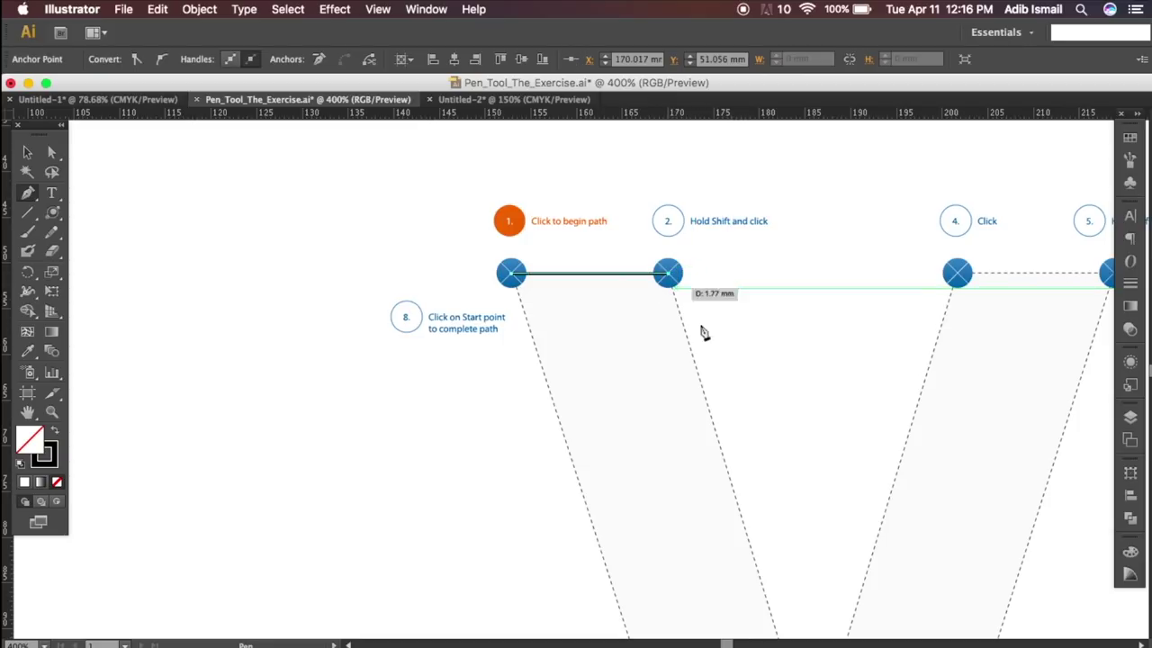
scroll(847, 407, "down", 3)
scroll(849, 406, "down", 4)
scroll(883, 432, "down", 2)
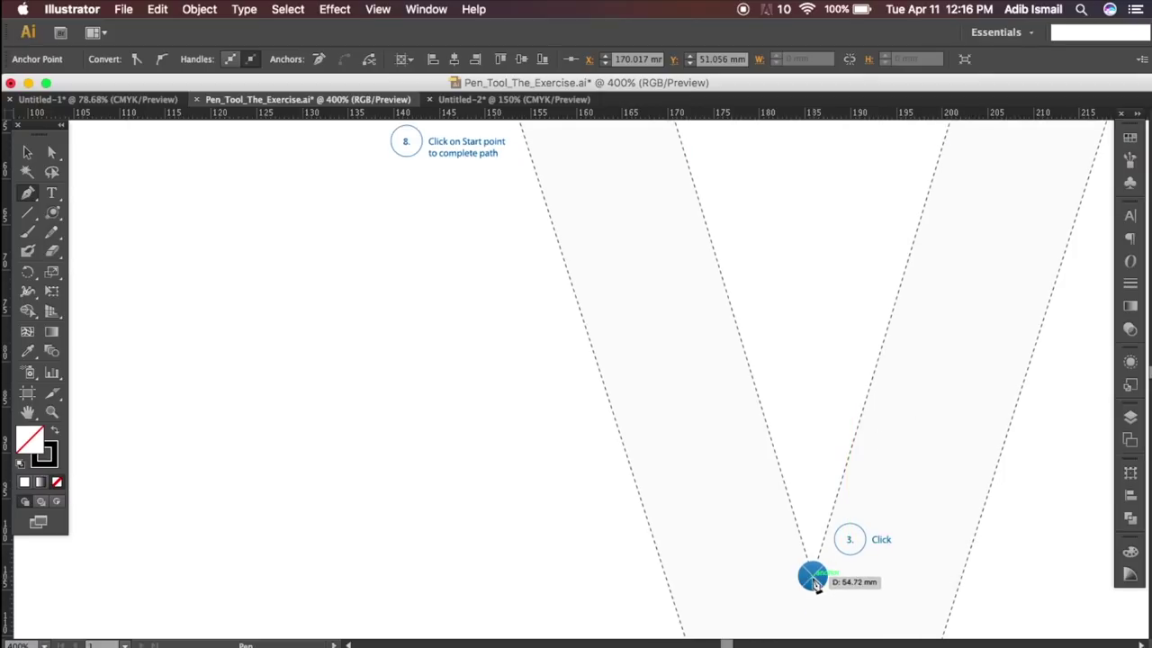
left_click(813, 577)
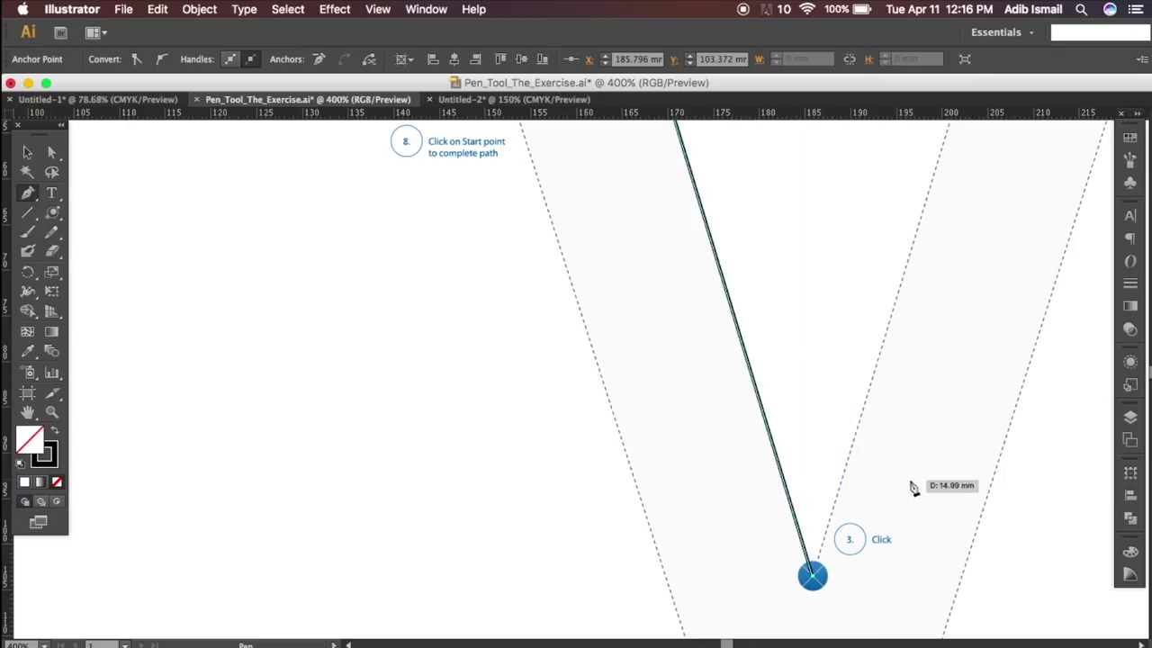
scroll(918, 491, "up", 3)
scroll(919, 493, "up", 4)
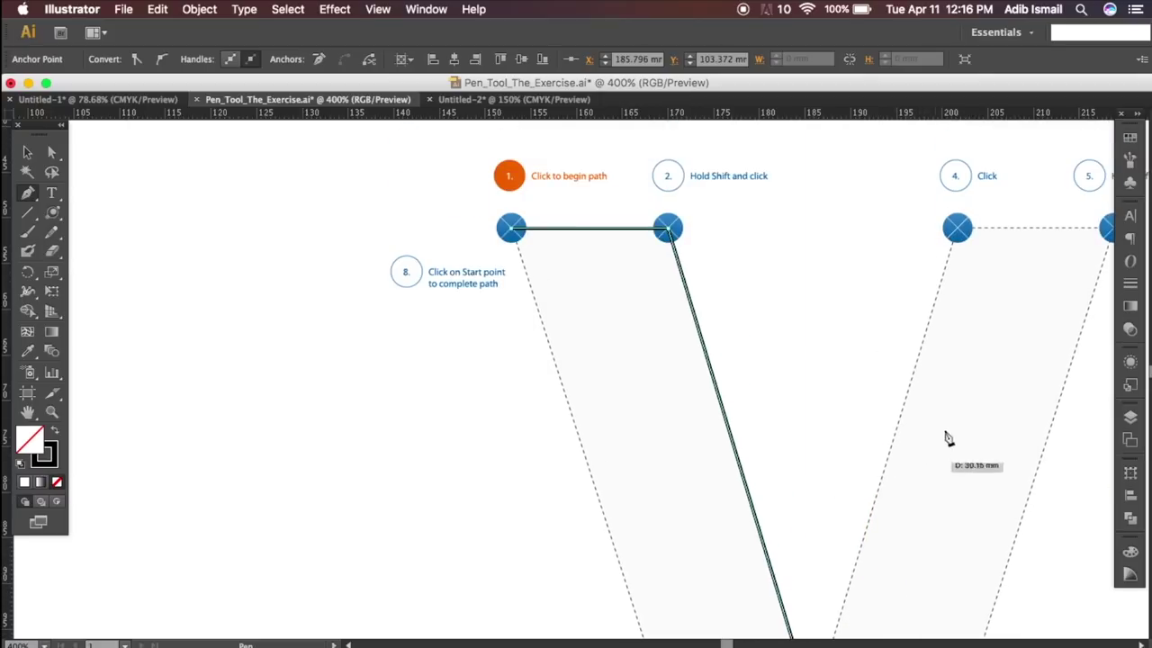
left_click(958, 230)
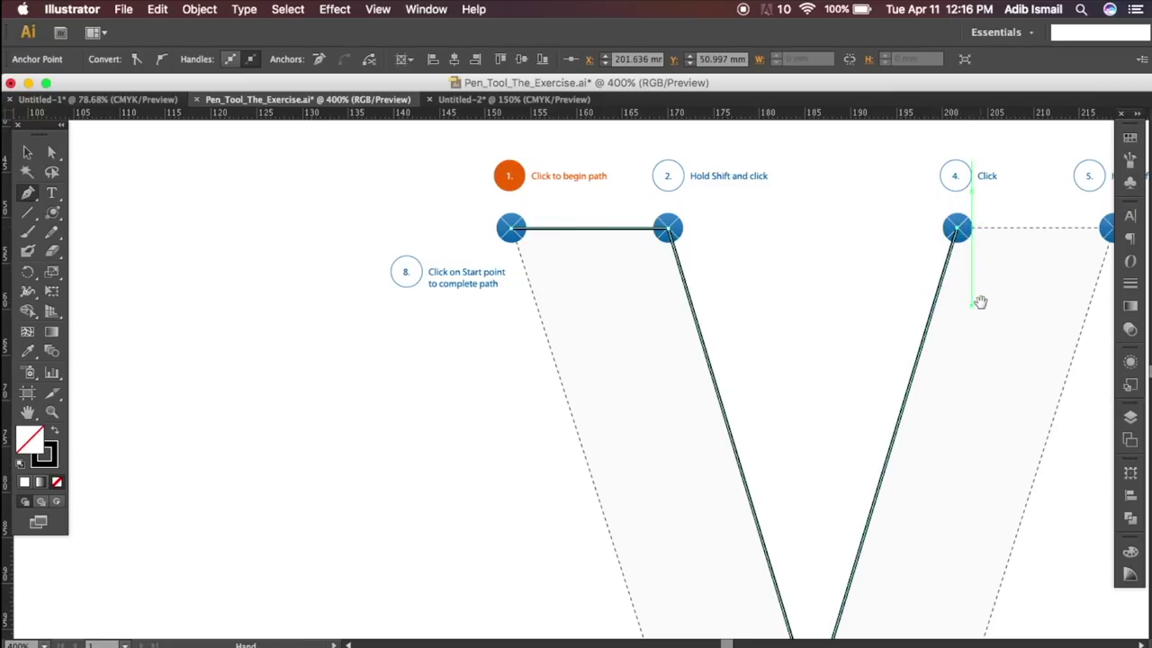
left_click(989, 303)
left_click_drag(988, 304, 576, 293)
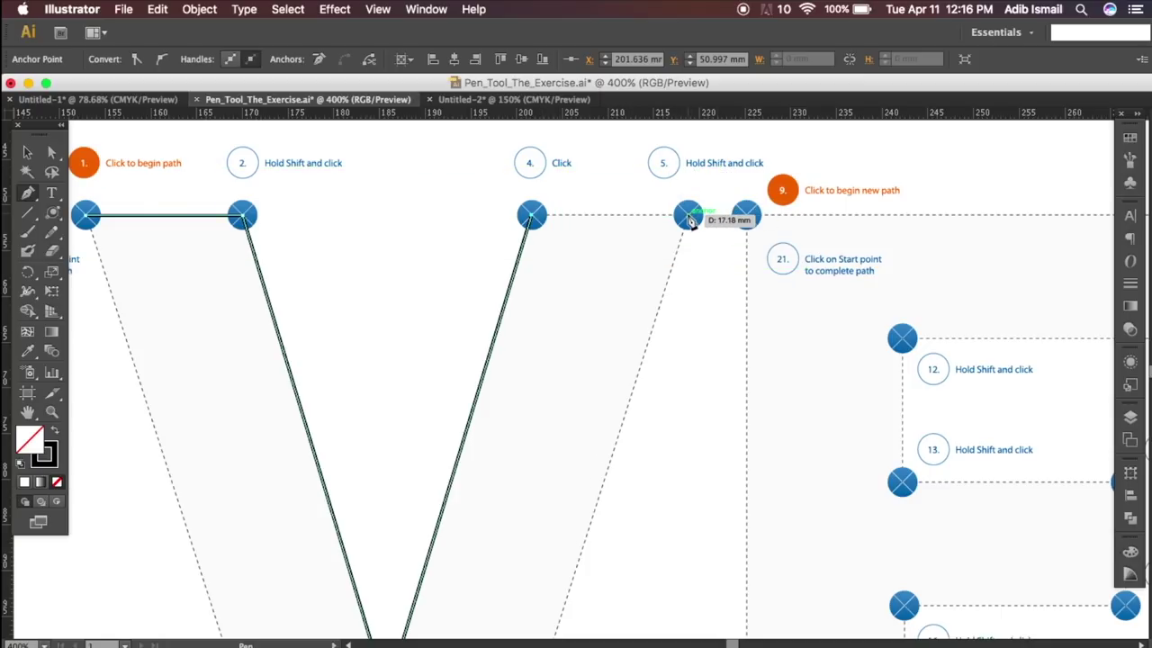
Step: Add V corners 5–7 and close the path at point 1
left_click(688, 216, "shift")
mouse_move(643, 386)
left_mouse_down()
mouse_move(697, 381)
mouse_move(775, 218)
left_mouse_up()
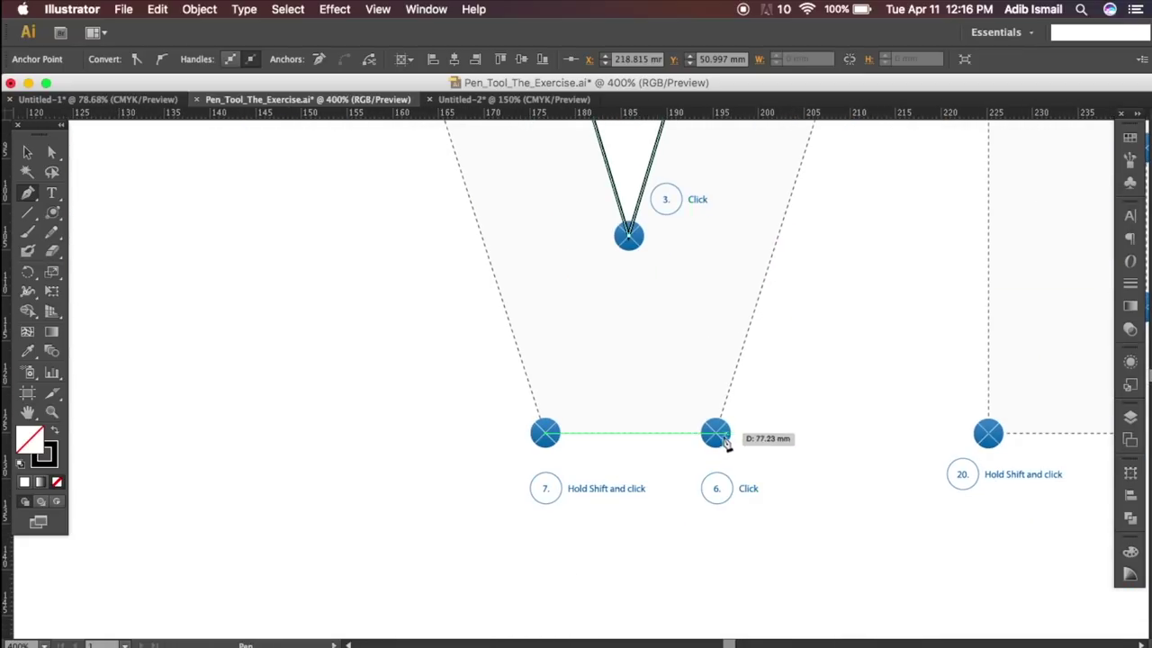
left_click(716, 435)
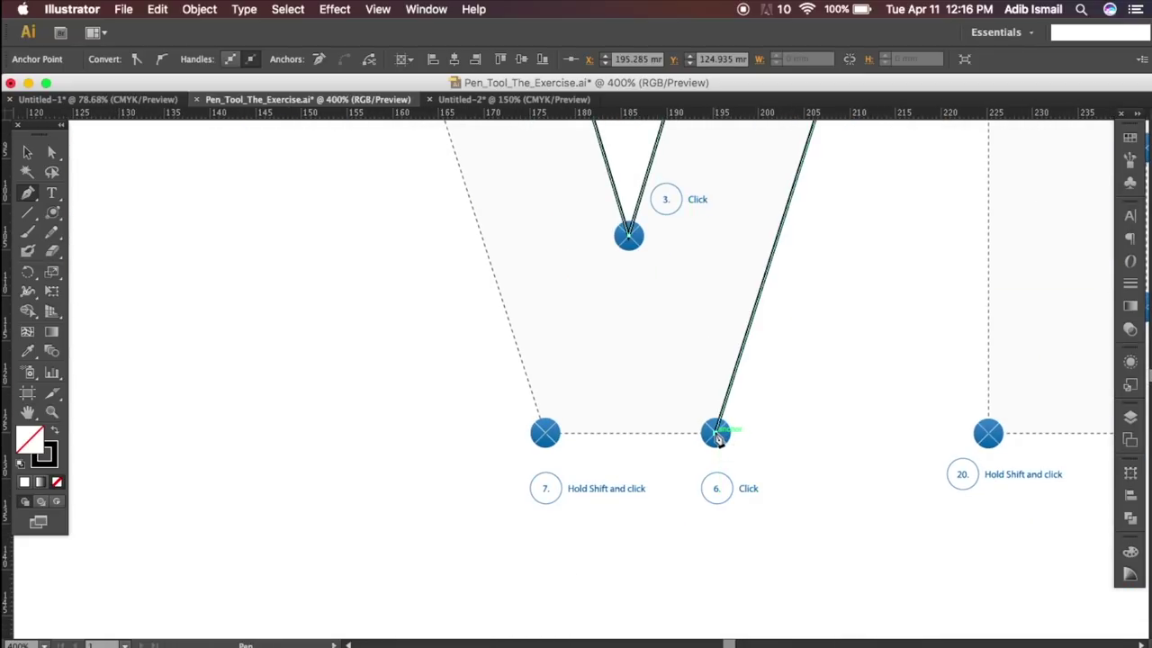
left_click(545, 435, "shift")
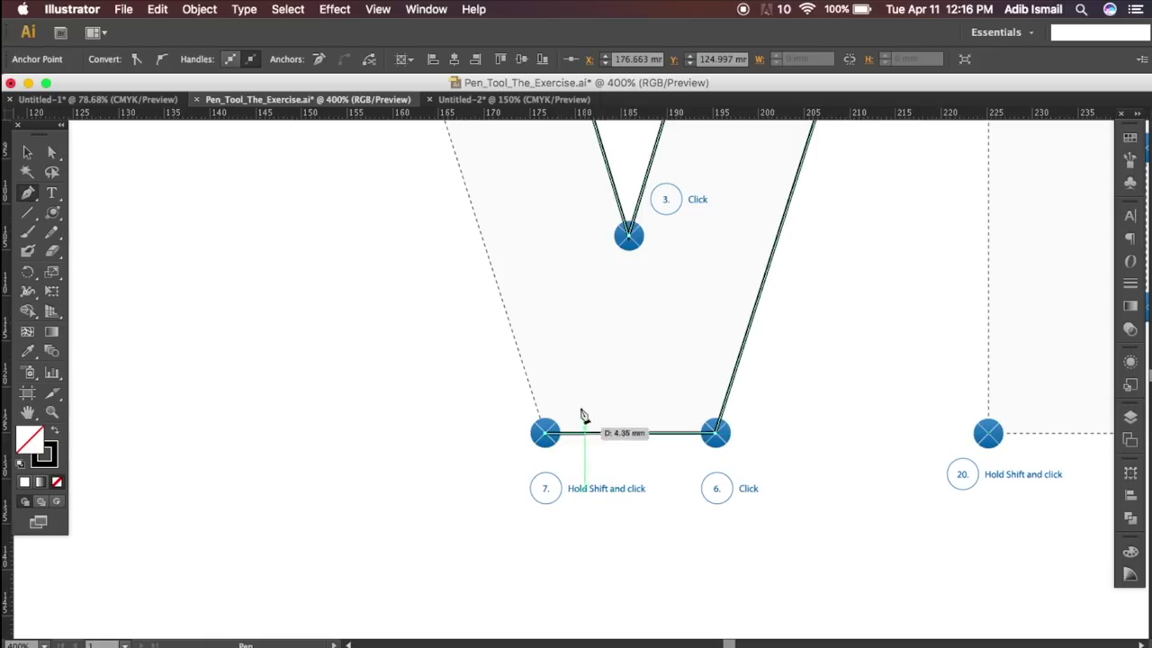
scroll(576, 340, "up", 10)
scroll(631, 347, "up", 3)
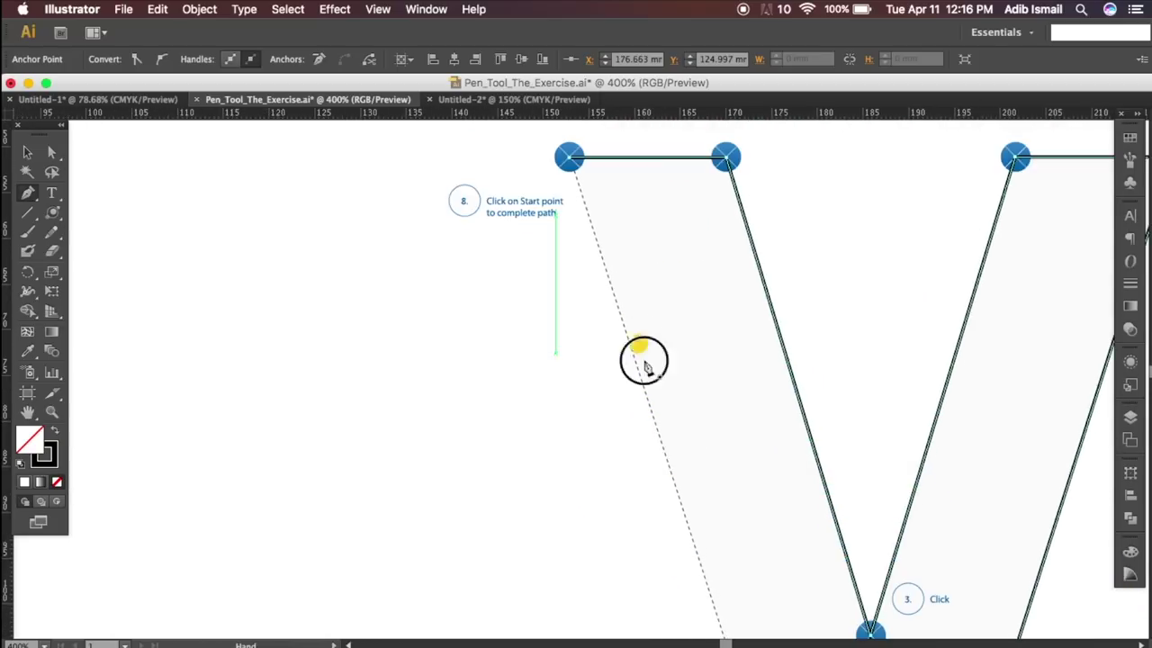
scroll(643, 361, "up", 2)
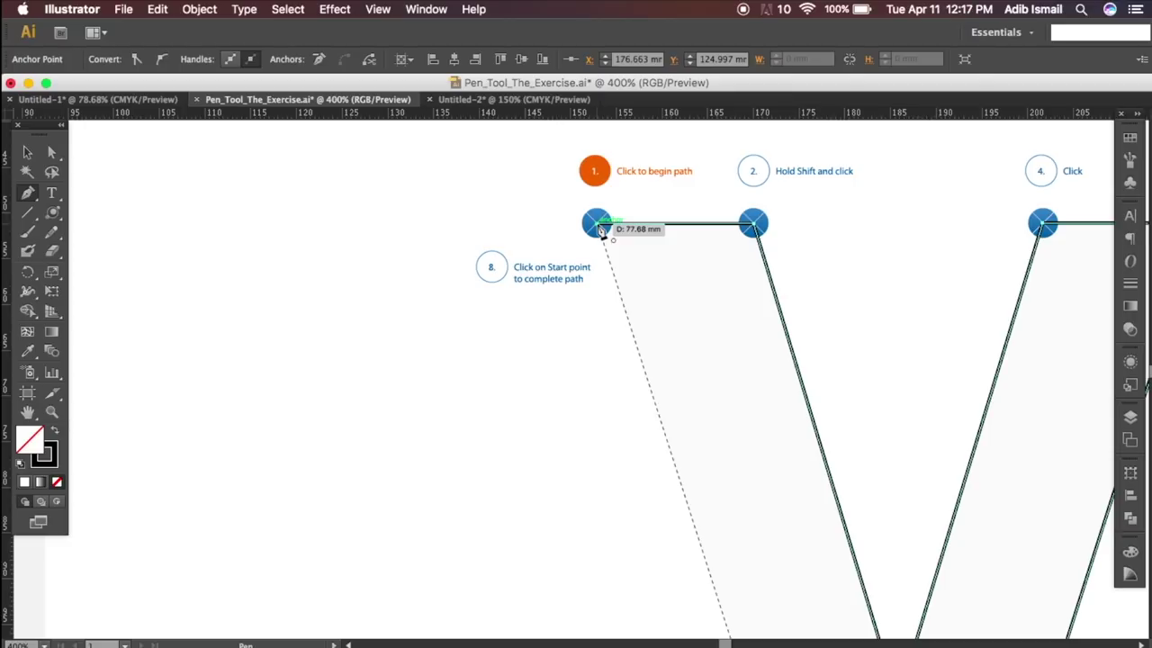
left_click(600, 226)
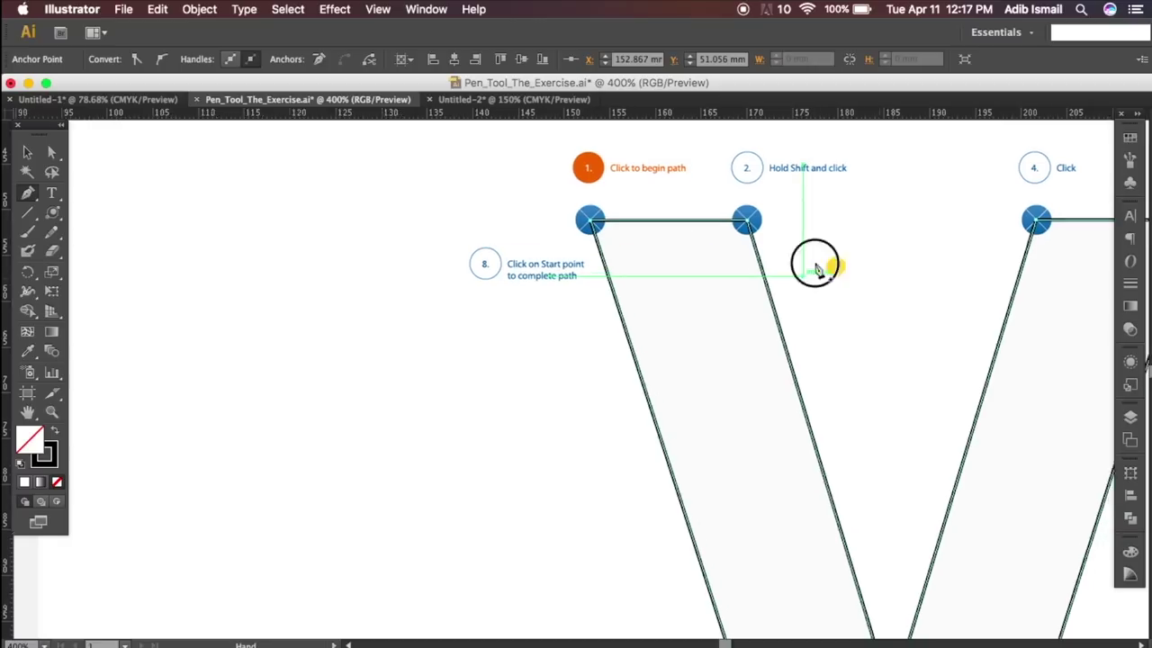
left_click_drag(861, 270, 498, 242)
mouse_move(669, 252)
left_mouse_down()
mouse_move(584, 240)
mouse_move(543, 339)
left_mouse_up()
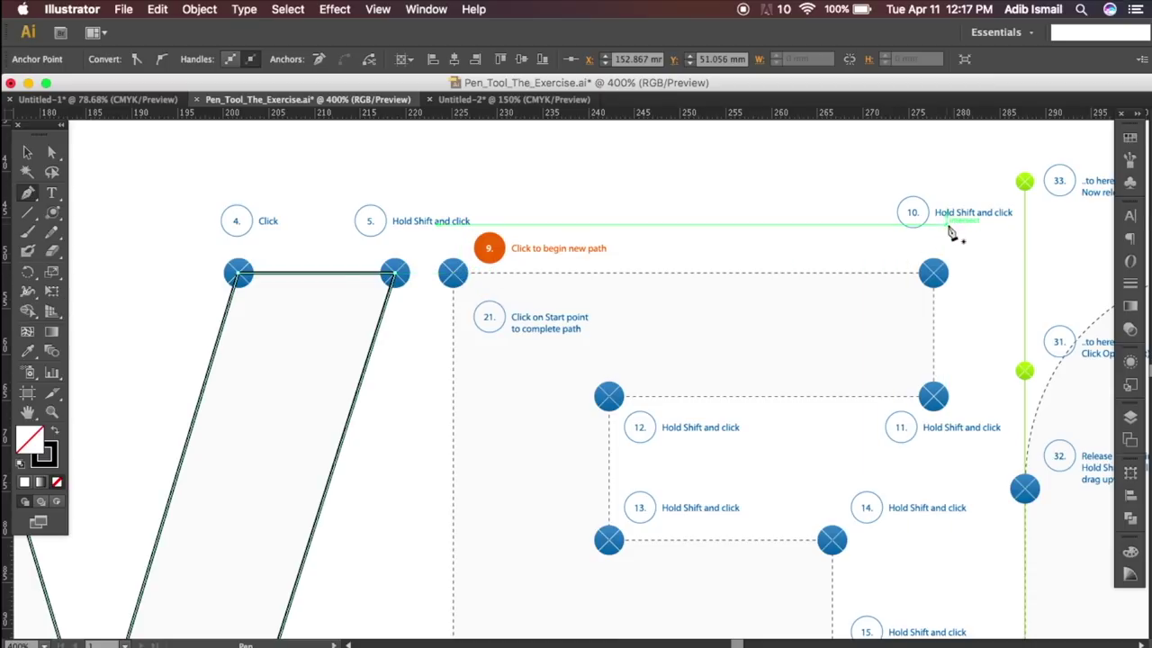
Step: Start the E path at point 9 and place straight corners 10–16
left_click(454, 277)
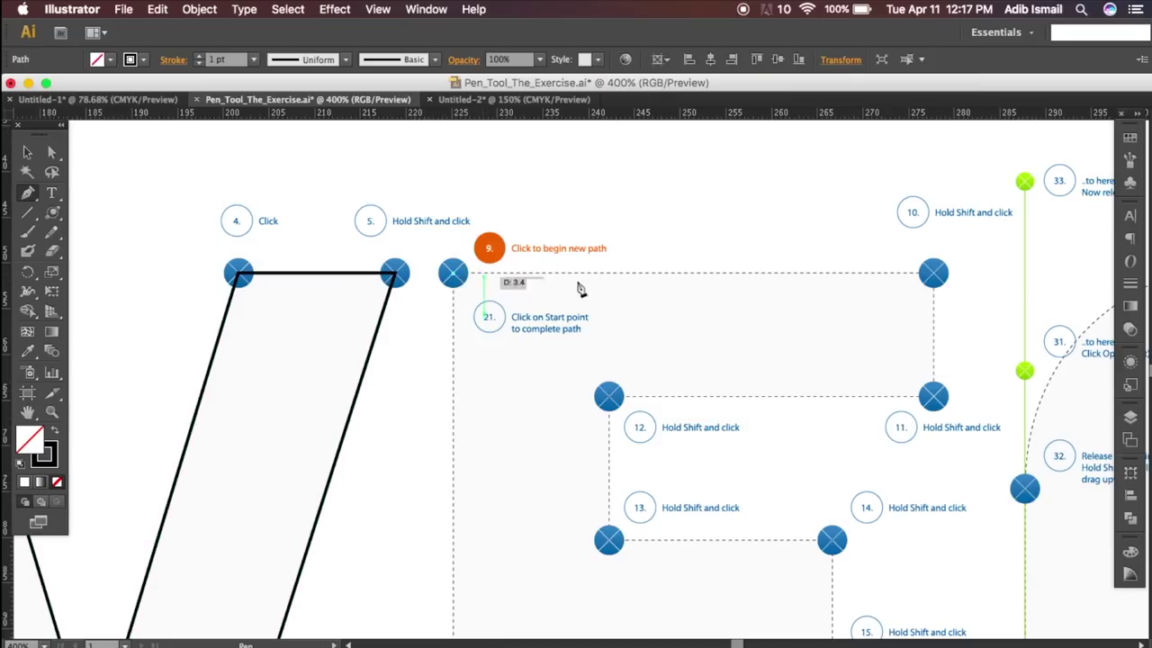
left_click(934, 273, "shift")
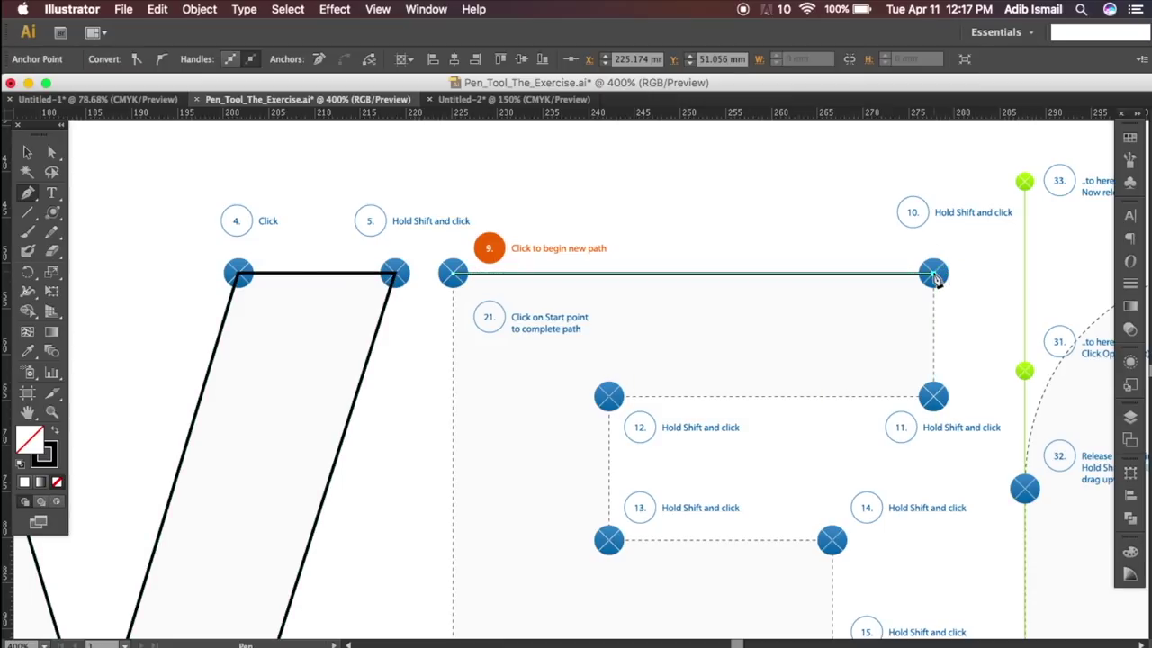
left_click(934, 396, "shift")
left_click(609, 396, "shift")
scroll(610, 394, "down", 3)
left_click(610, 400, "shift")
left_click(832, 400, "shift")
left_click(832, 522, "shift")
left_click(611, 523, "shift")
Step: Add E corners 17–20 and close the path at point 9
scroll(611, 522, "down", 4)
left_click(611, 493, "shift")
left_click(956, 493, "shift")
left_click(957, 601, "shift")
scroll(547, 598, "down", 2)
left_click(452, 532, "shift")
scroll(455, 405, "up", 8)
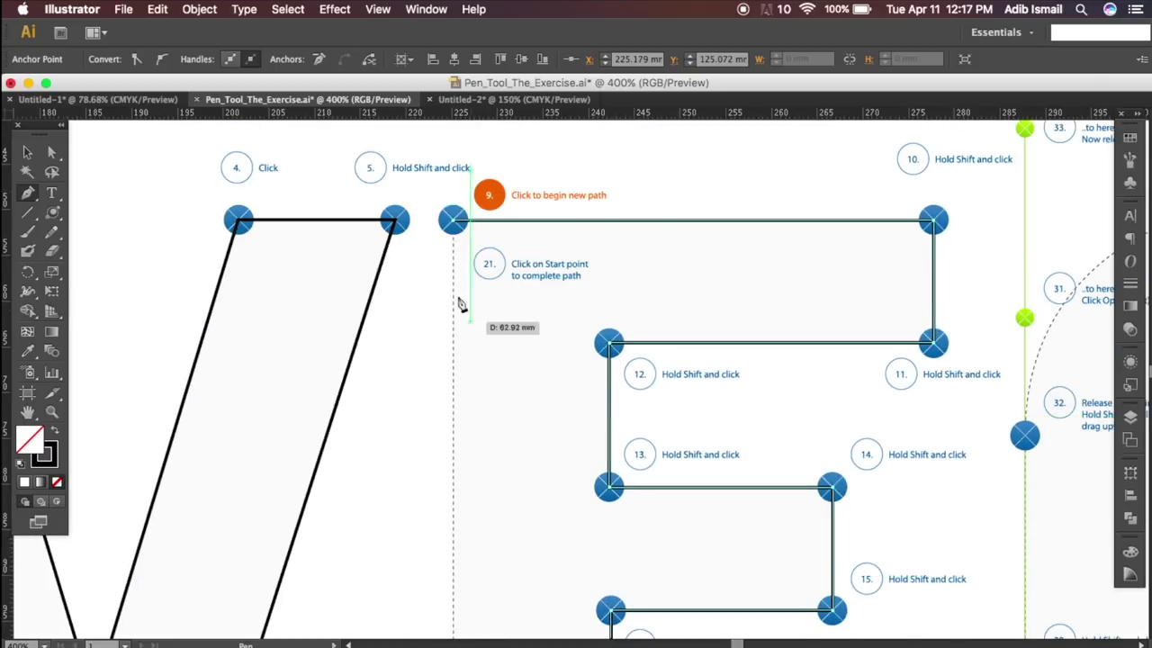
left_click(454, 224)
scroll(849, 334, "down", 1)
scroll(715, 309, "right", 5)
left_click_drag(901, 337, 565, 288)
scroll(829, 334, "right", 1)
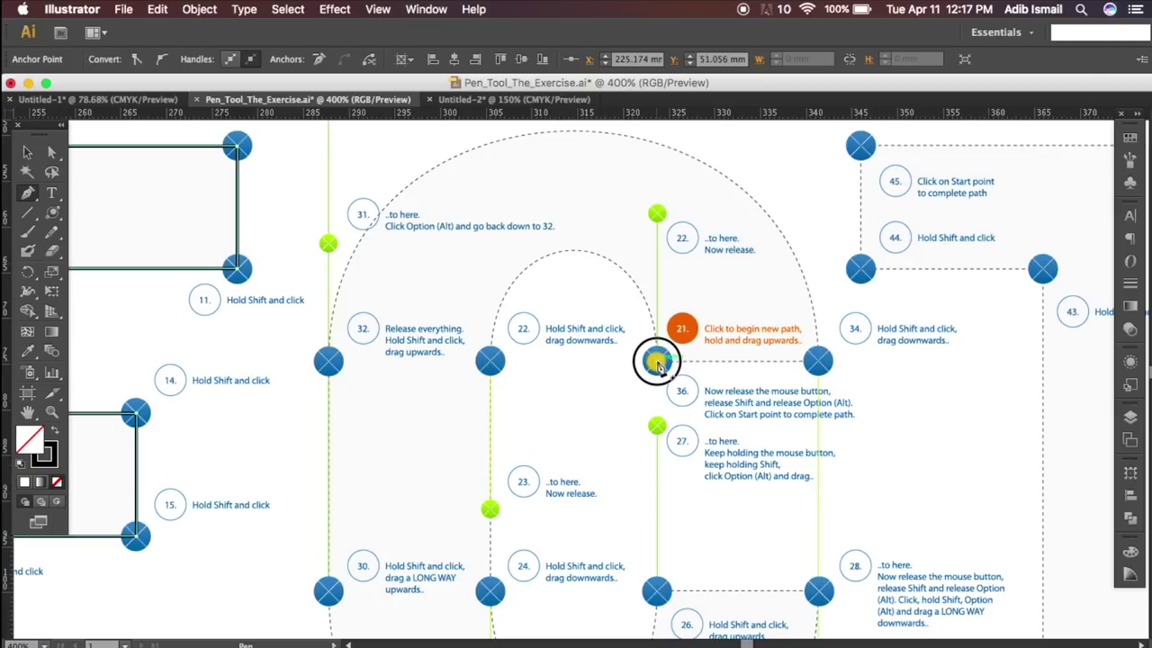
Step: Start the C path at point 21 with an upward handle and curve it to anchor 22
mouse_move(658, 360)
left_mouse_down()
mouse_move(661, 219)
mouse_move(625, 210)
mouse_move(566, 224)
mouse_move(645, 212)
left_mouse_up()
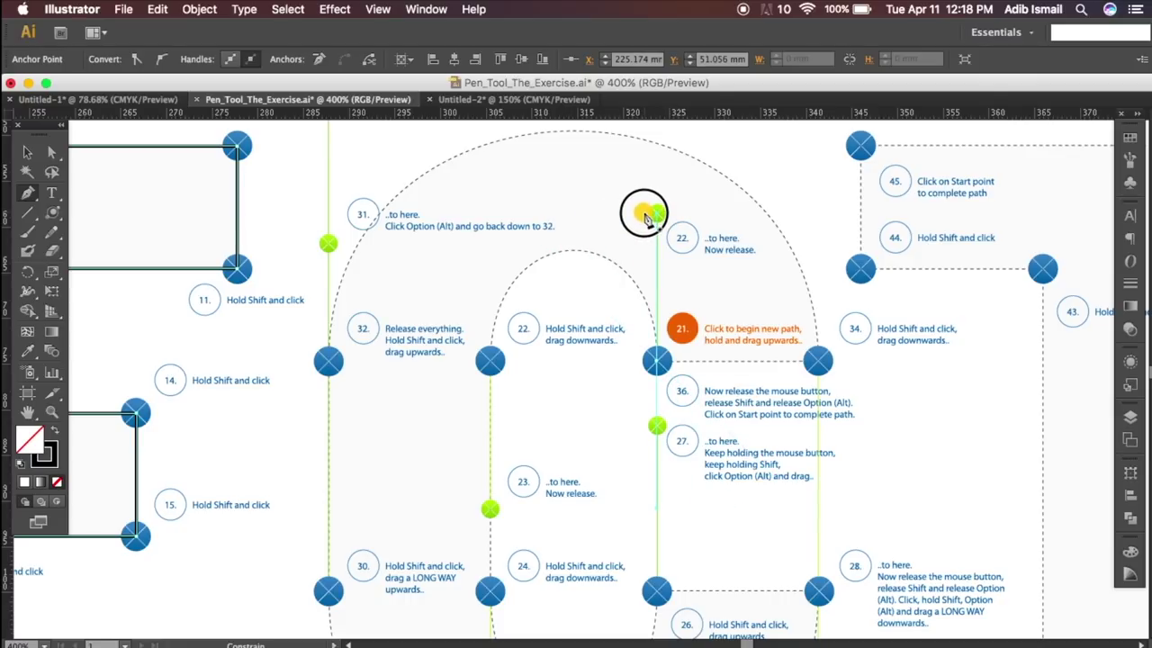
left_click_drag(644, 217, 644, 217)
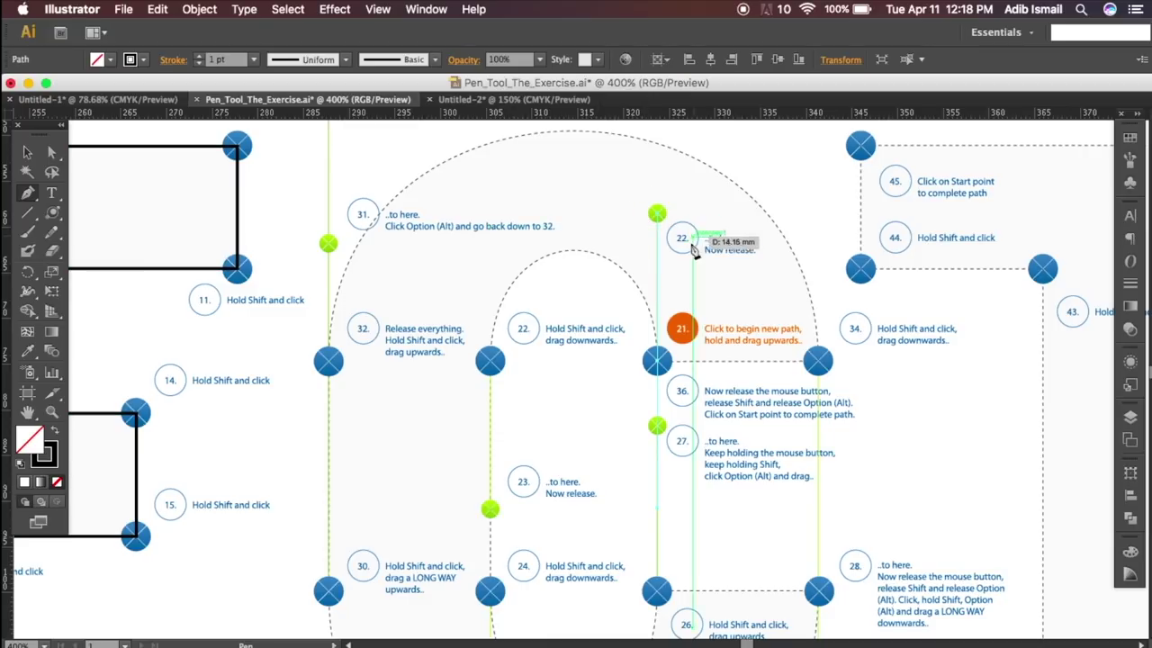
left_click_drag(540, 321, 640, 280)
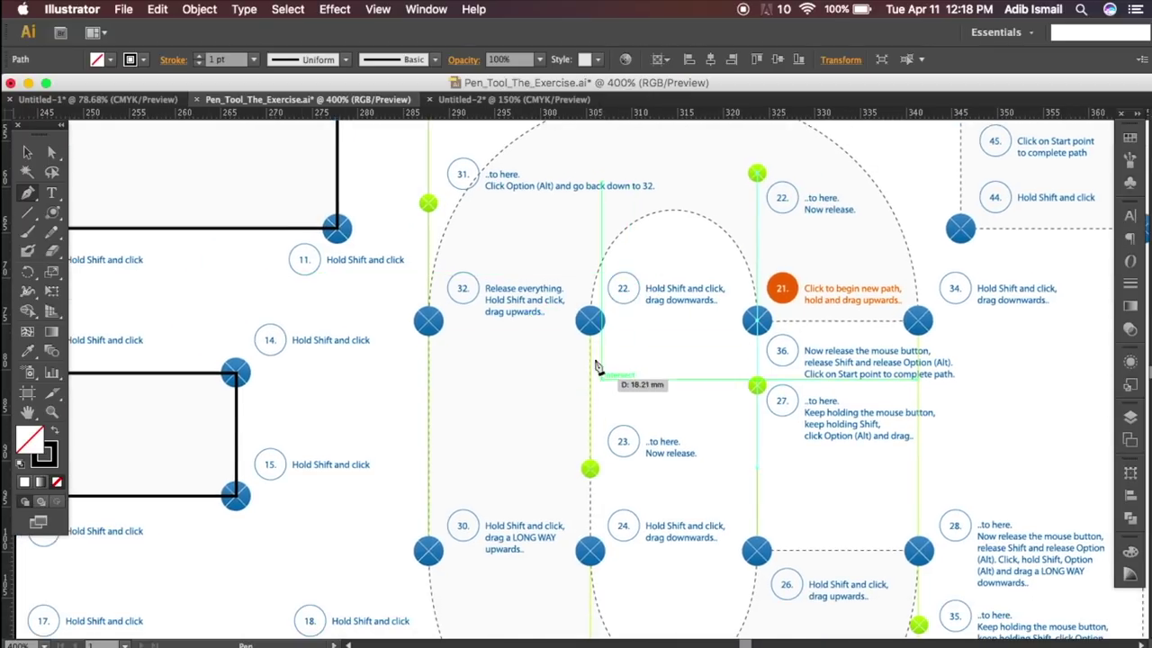
left_click_drag(591, 321, 592, 469)
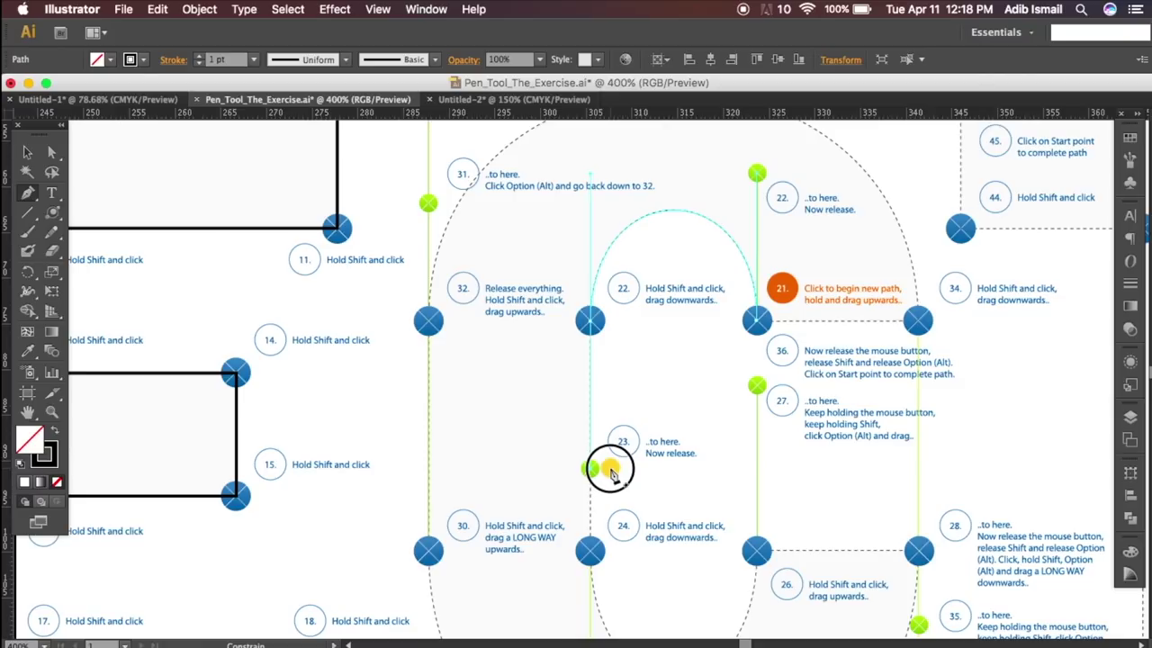
left_click_drag(762, 500, 754, 317)
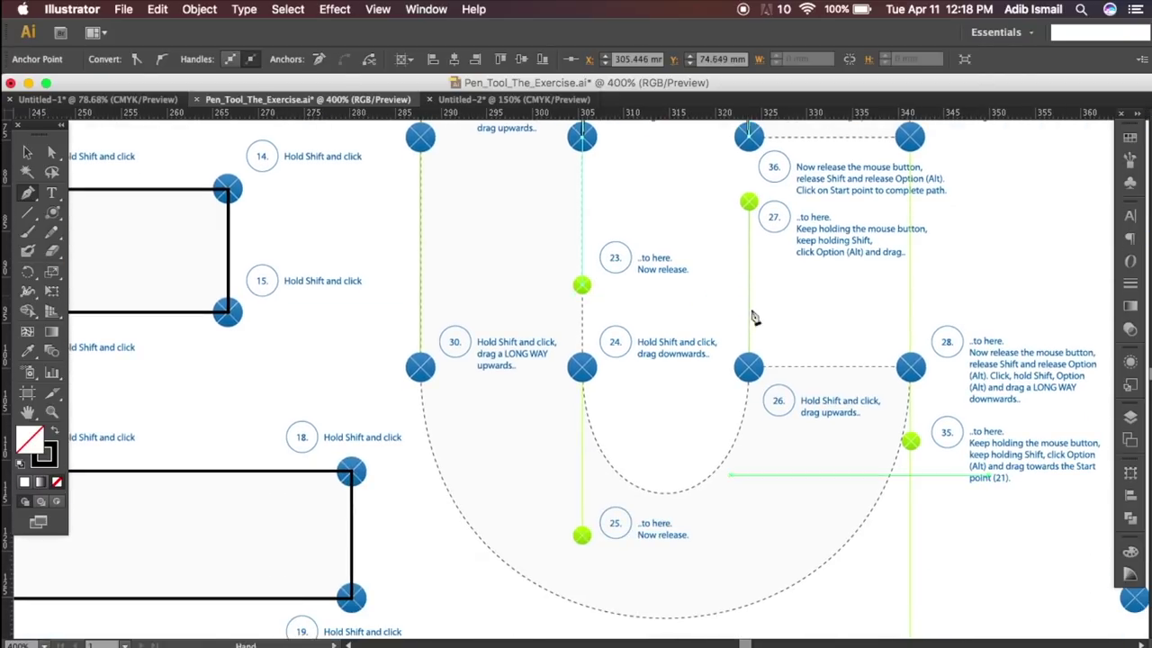
Step: Curve the C's inner U from anchor 24 to 26, then run straight to anchor 28
left_click(583, 368)
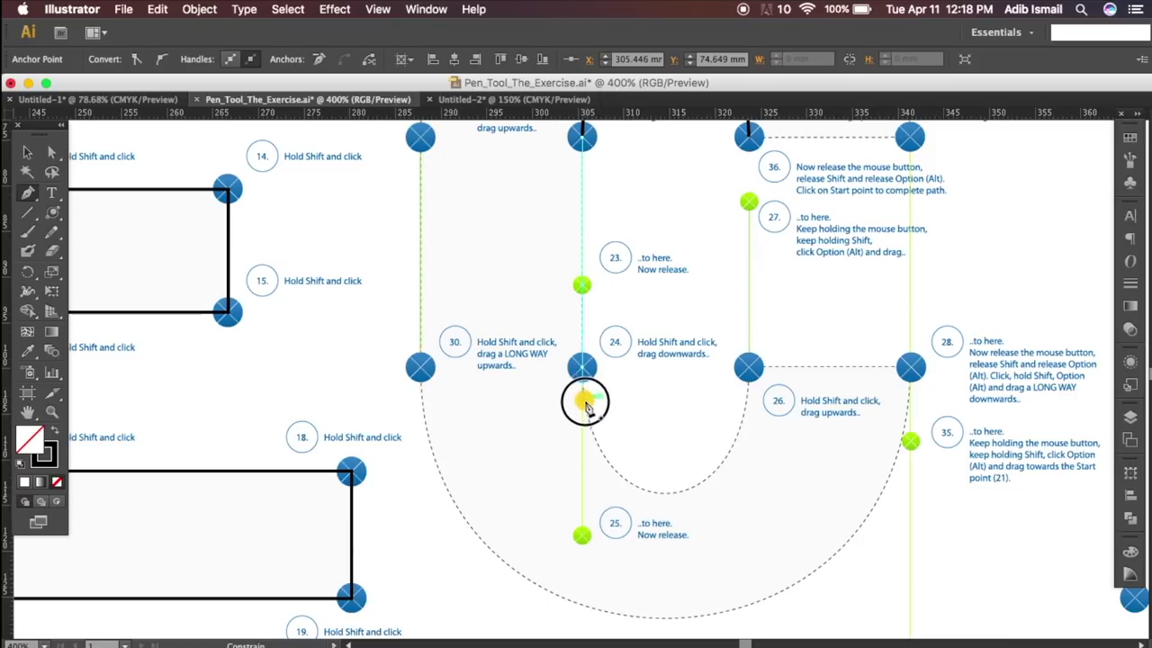
left_click_drag(583, 367, 594, 538)
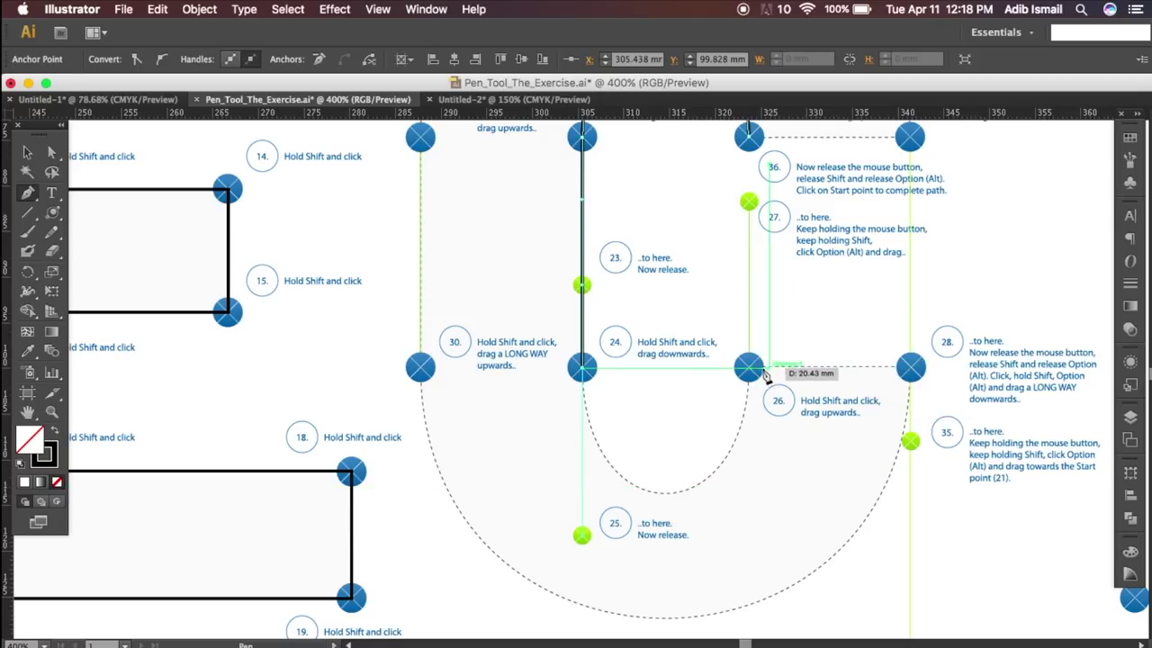
left_click_drag(752, 370, 750, 205)
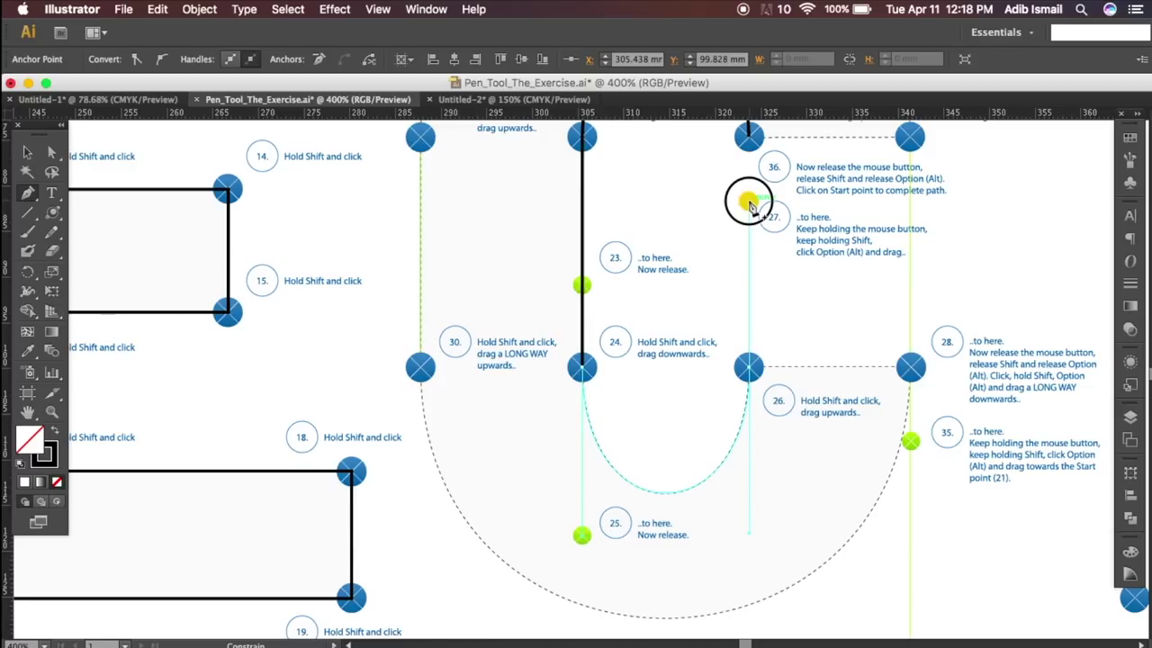
left_click_drag(749, 206, 827, 254)
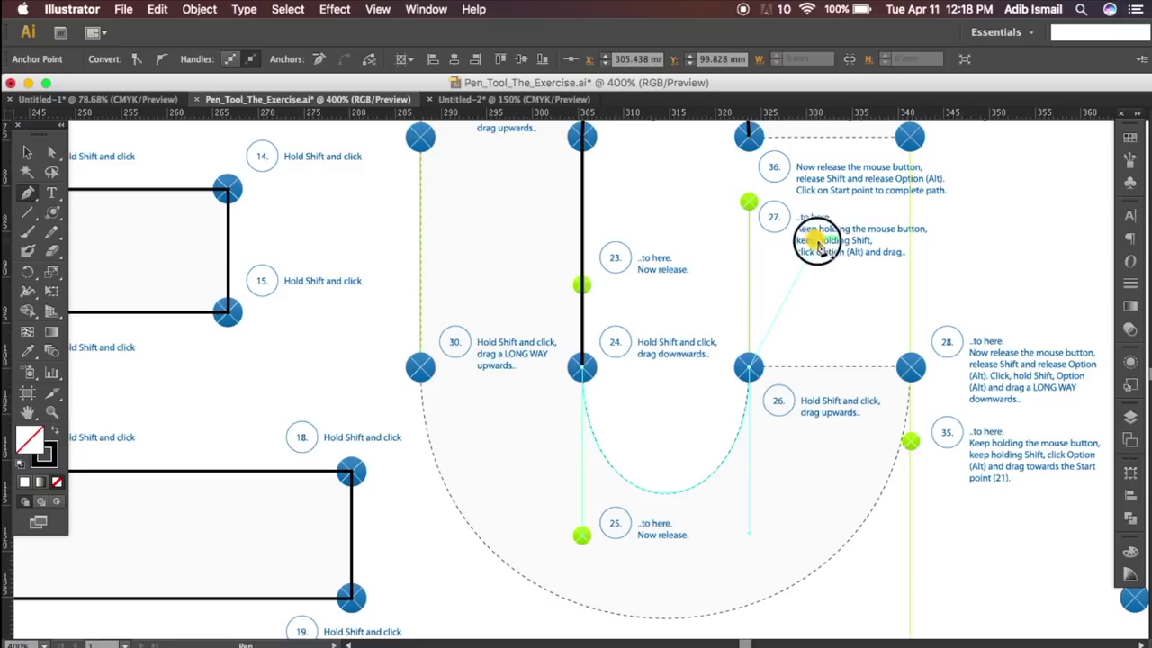
mouse_move(826, 254)
left_mouse_down()
mouse_move(841, 349)
mouse_move(816, 373)
mouse_move(789, 372)
left_mouse_up()
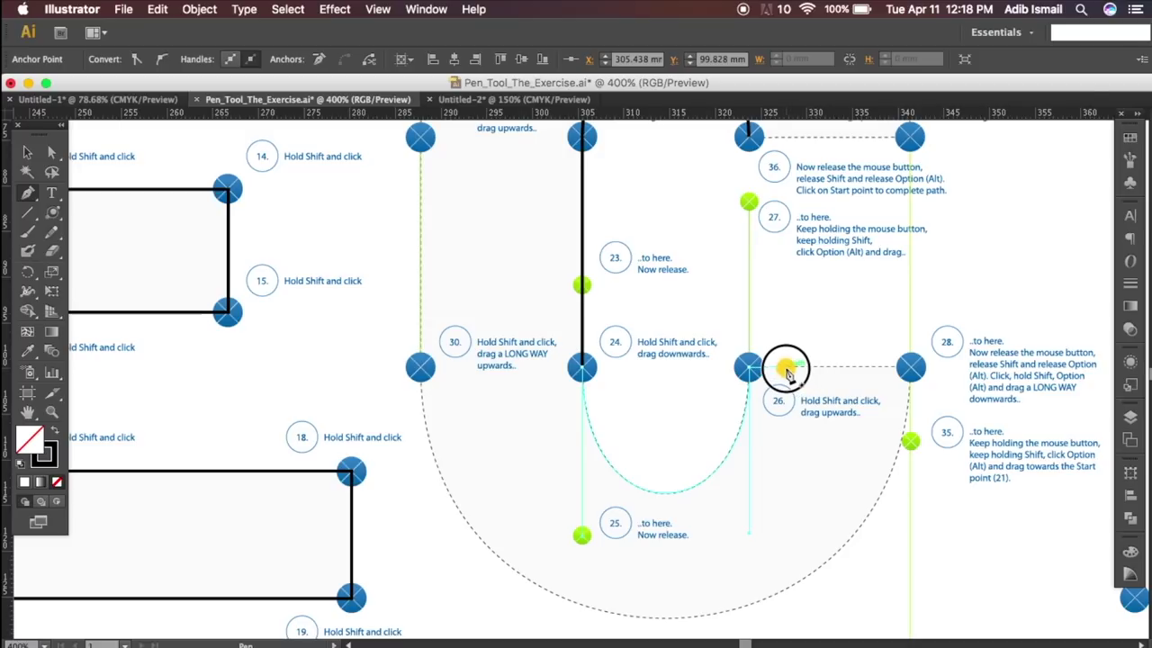
left_click_drag(788, 373, 788, 373)
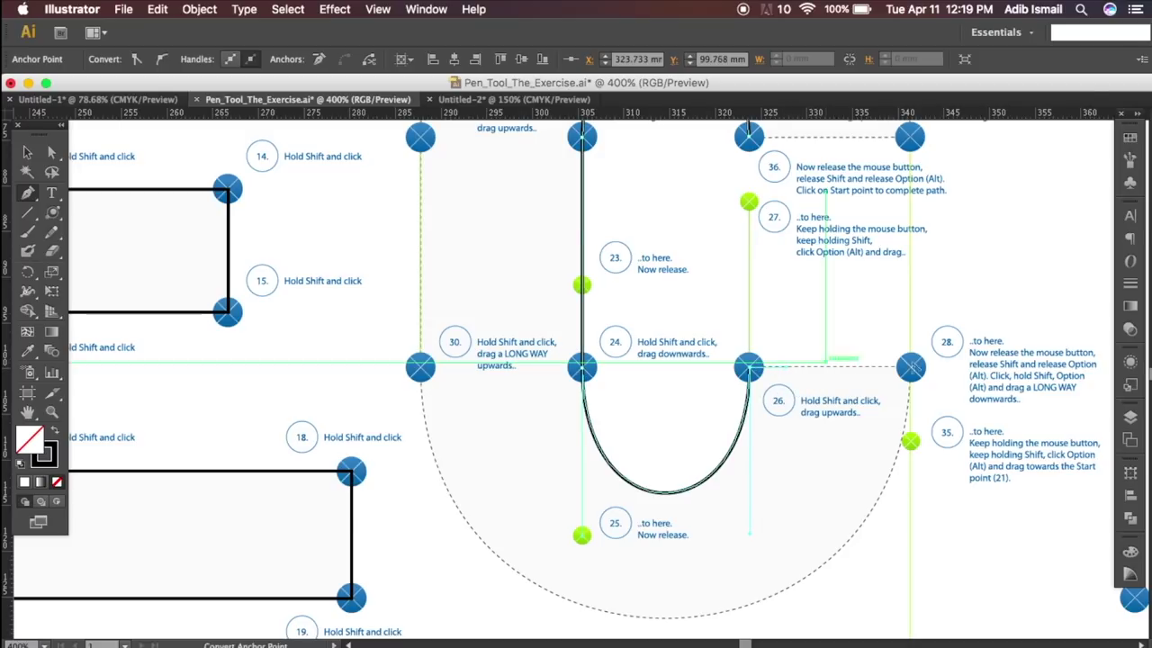
left_click(912, 369)
mouse_move(912, 368)
left_mouse_down()
mouse_move(914, 411)
mouse_move(912, 402)
left_mouse_up()
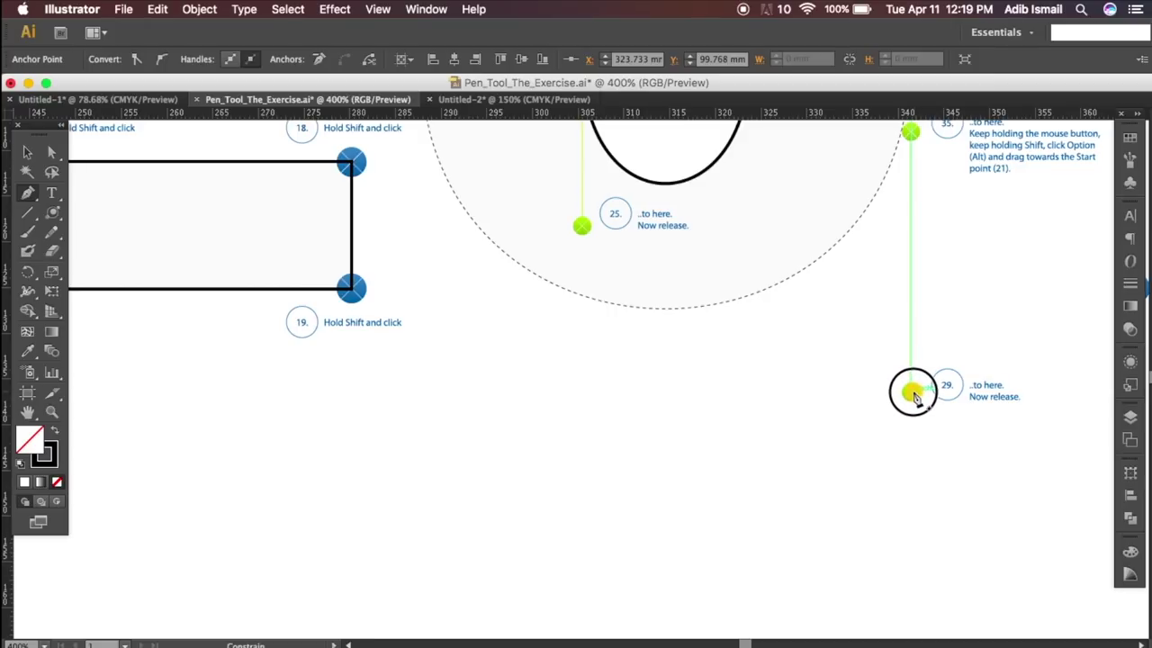
Step: Stretch handles through points 29–31 and add anchor 32 with an upward handle
left_click_drag(912, 398, 912, 405)
scroll(913, 400, "up", 5)
scroll(912, 405, "up", 1)
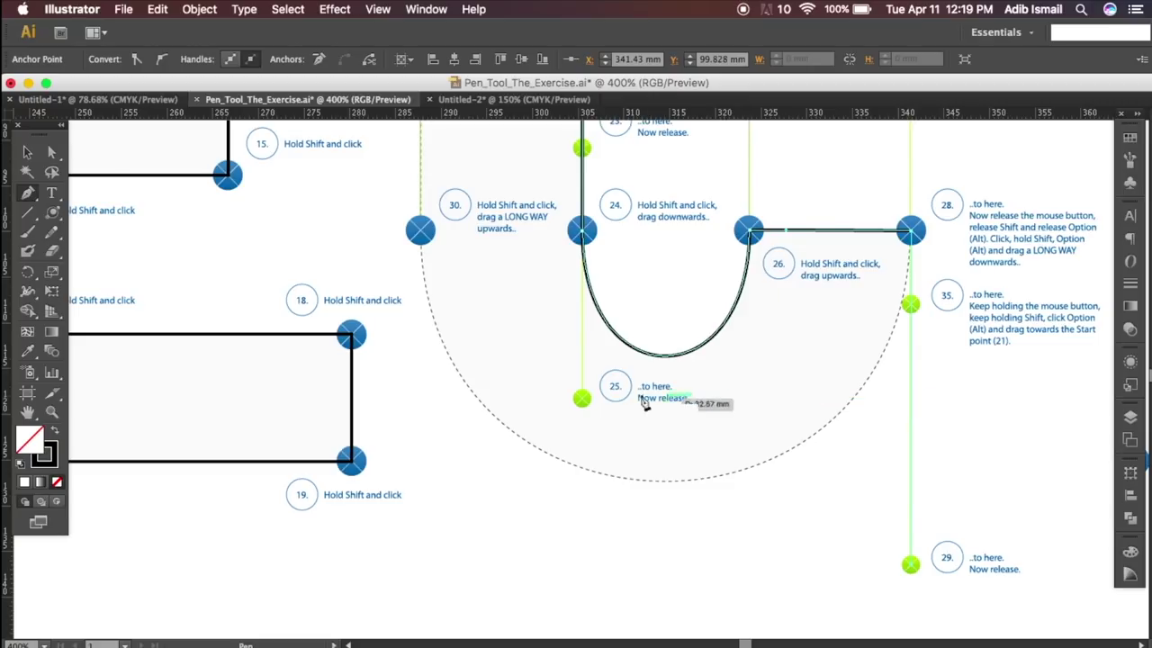
mouse_move(912, 405)
left_mouse_down()
mouse_move(378, 293)
mouse_move(431, 326)
mouse_move(421, 317)
left_mouse_up()
scroll(391, 296, "up", 3)
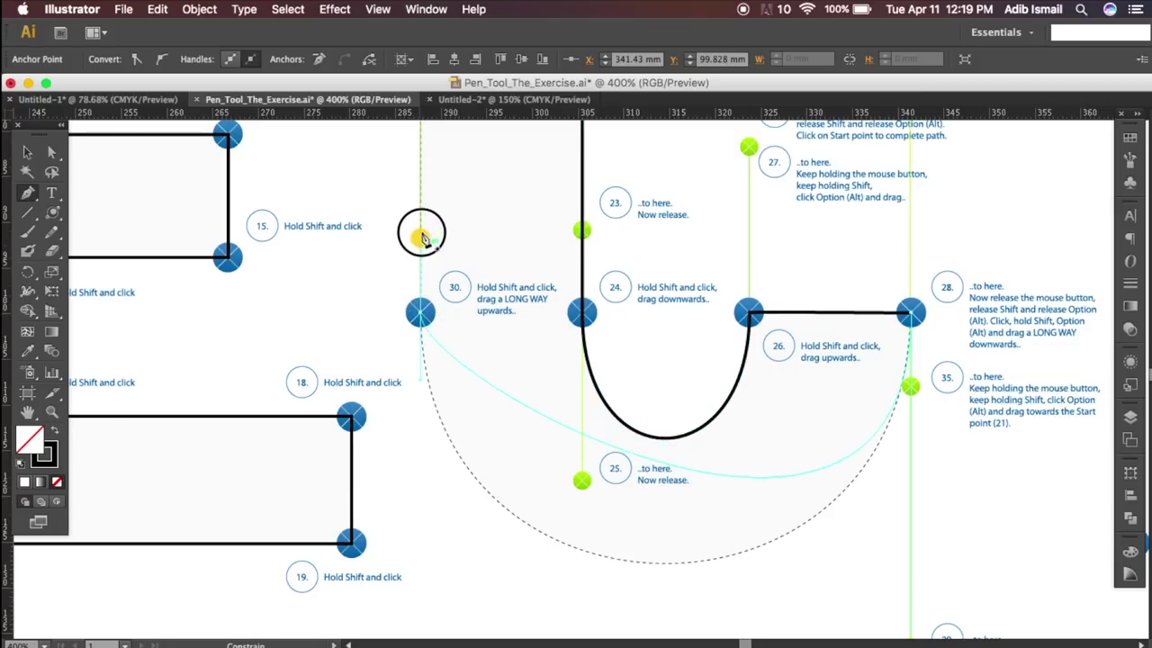
scroll(419, 241, "up", 10)
left_click_drag(420, 242, 440, 245)
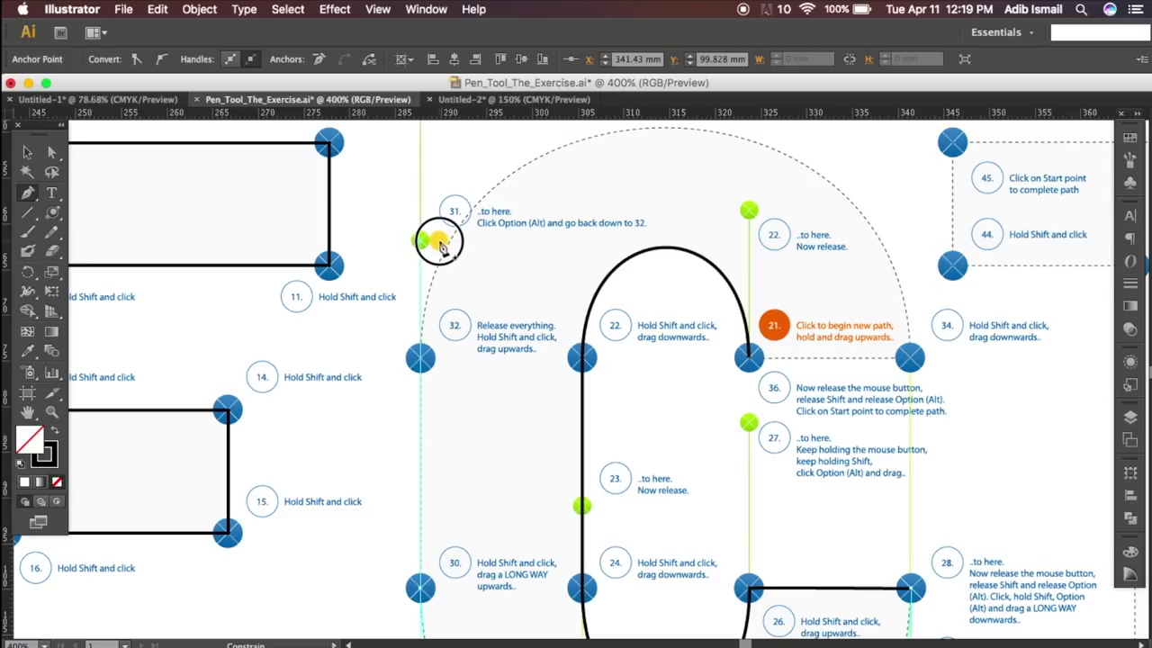
left_click_drag(442, 245, 420, 242)
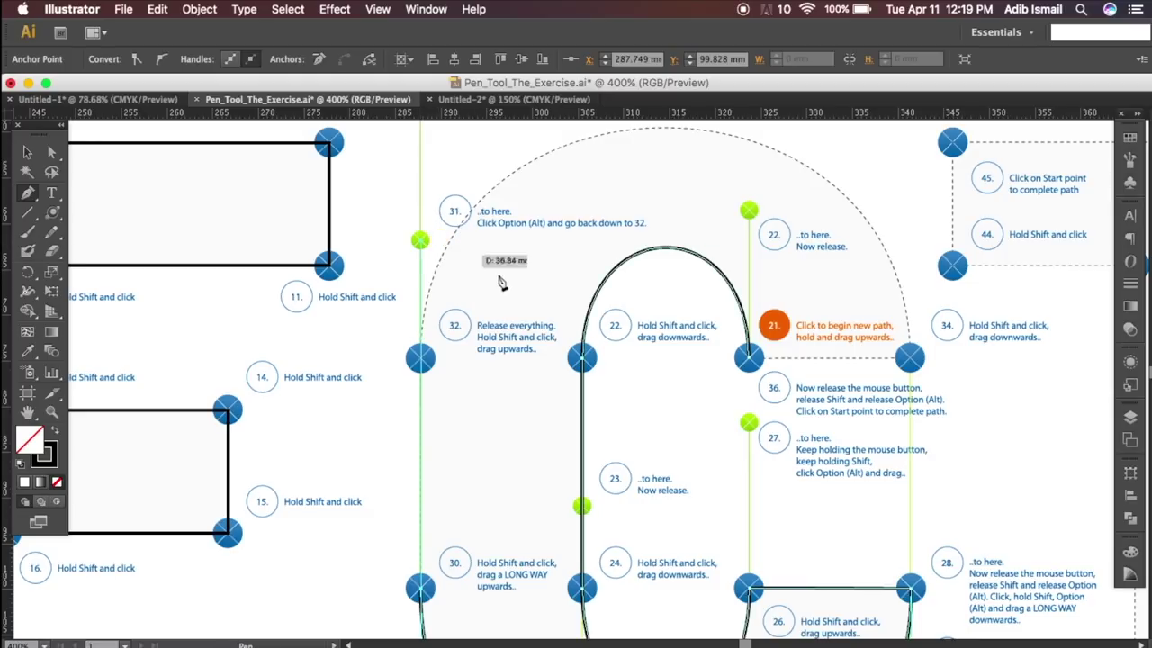
left_click_drag(428, 373, 435, 185)
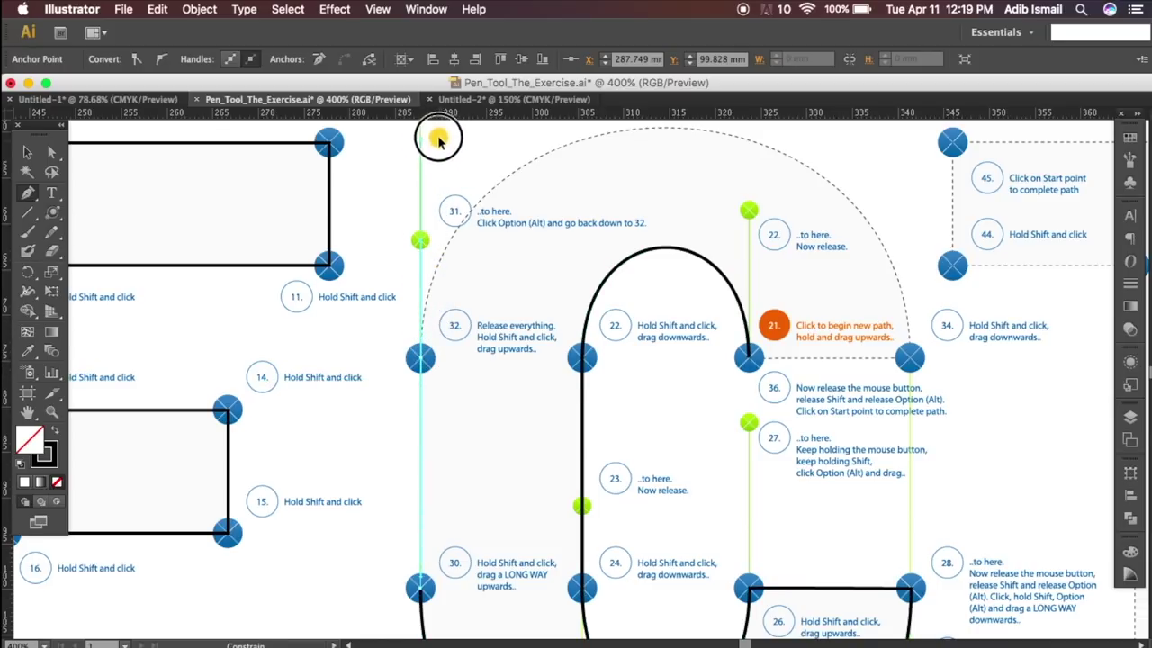
left_click_drag(435, 184, 476, 249)
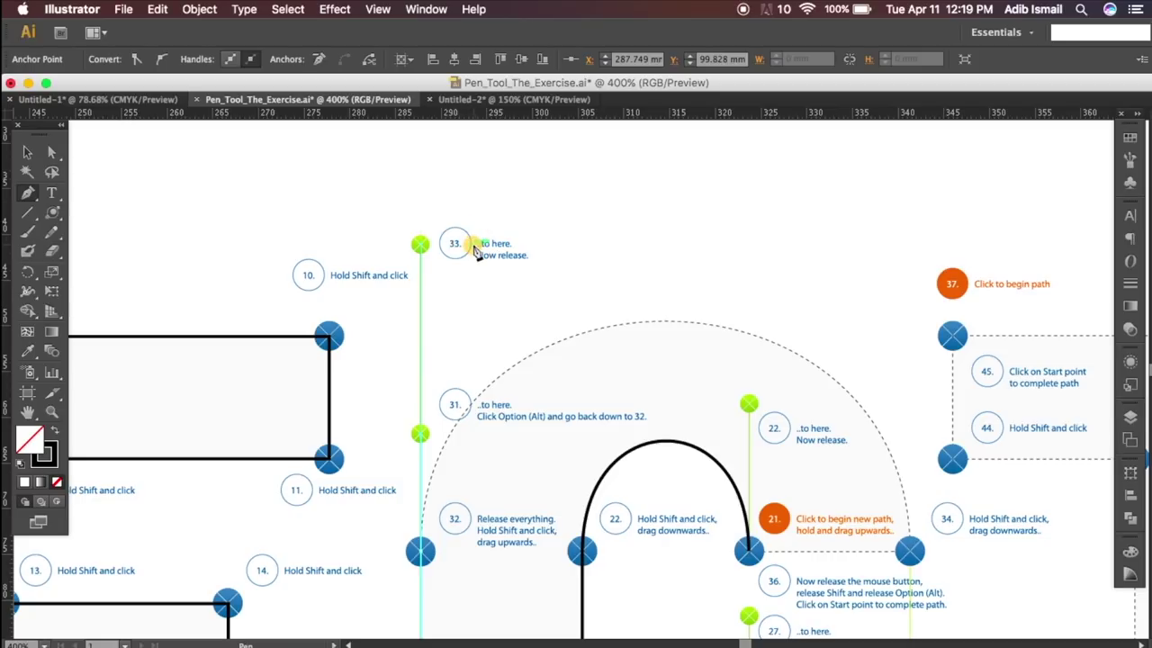
Step: Curve the outer arc through anchor 34 and close the C at start point 21
mouse_move(667, 291)
left_mouse_down()
mouse_move(501, 238)
mouse_move(445, 206)
left_mouse_up()
mouse_move(689, 468)
left_mouse_down()
mouse_move(707, 637)
mouse_move(700, 490)
mouse_move(694, 540)
mouse_move(706, 543)
left_mouse_up()
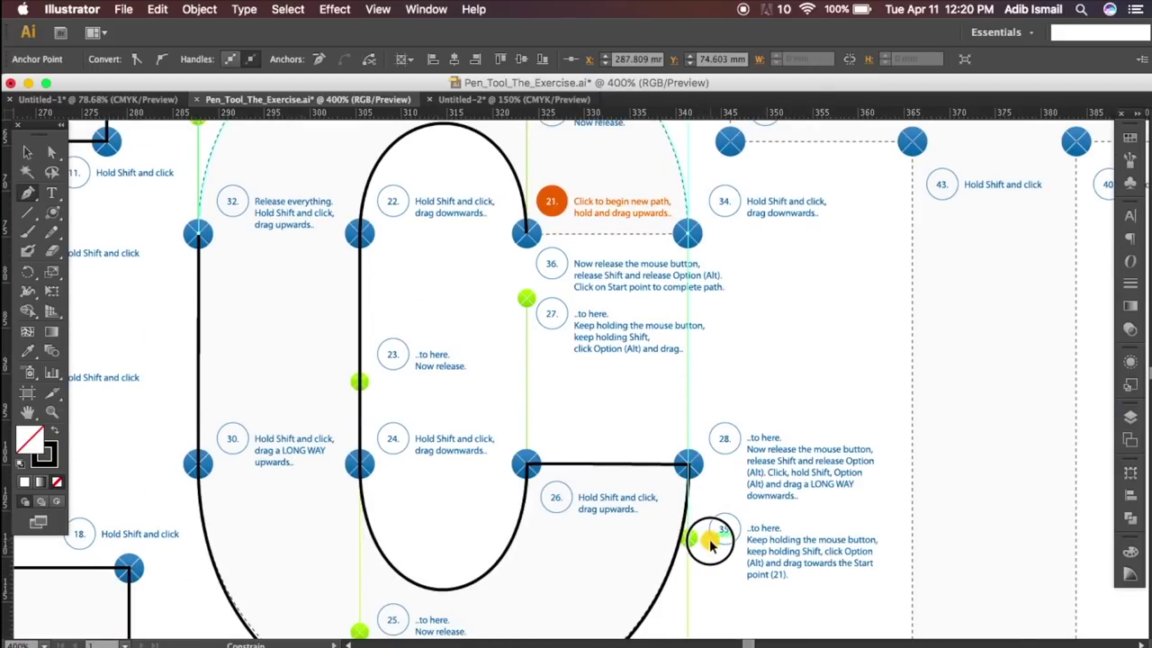
left_click_drag(711, 543, 706, 543)
mouse_move(670, 354)
left_mouse_down()
mouse_move(748, 434)
mouse_move(735, 382)
left_mouse_up()
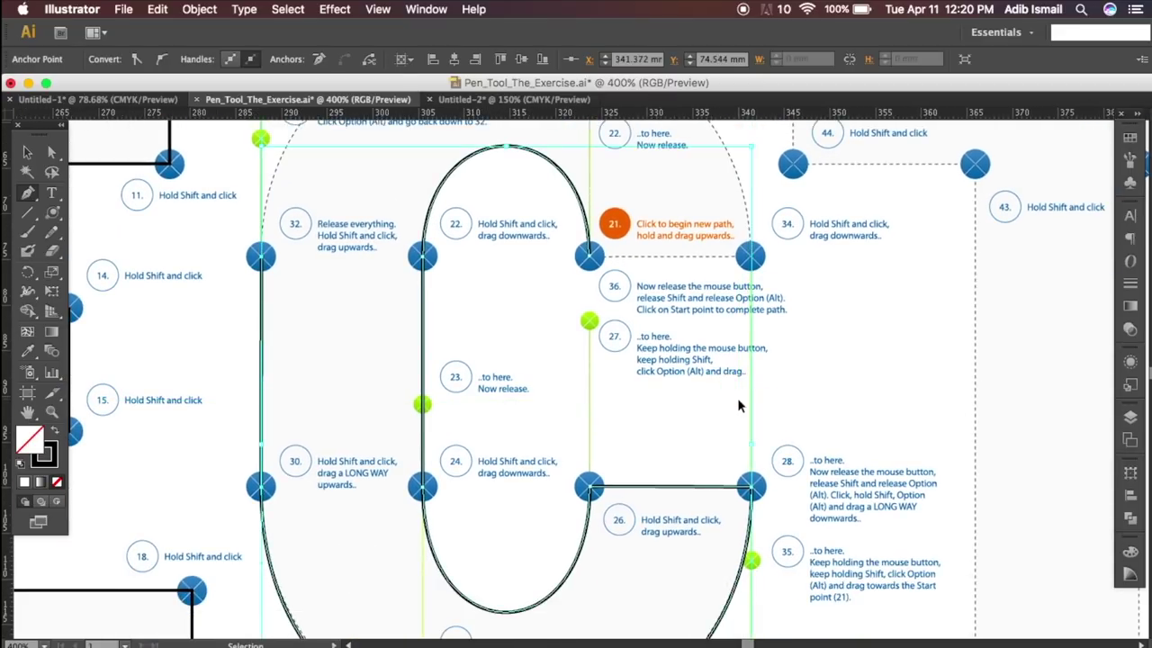
left_click_drag(636, 387, 721, 527)
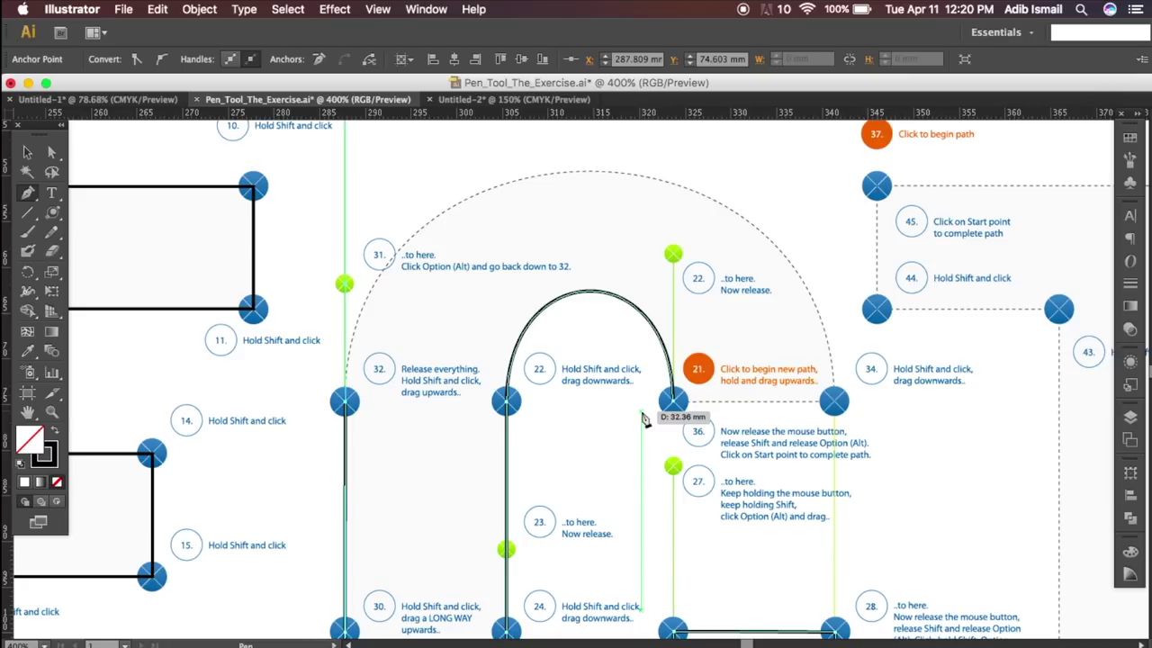
left_click(836, 403)
left_click_drag(836, 403, 847, 511)
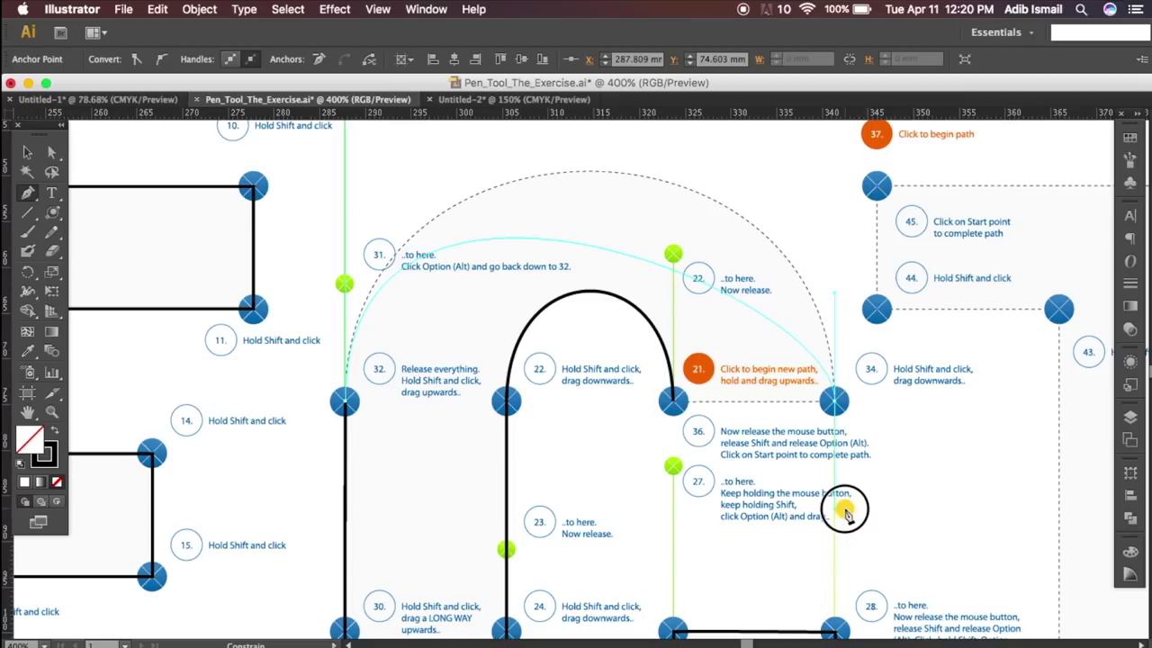
left_click_drag(846, 511, 846, 630)
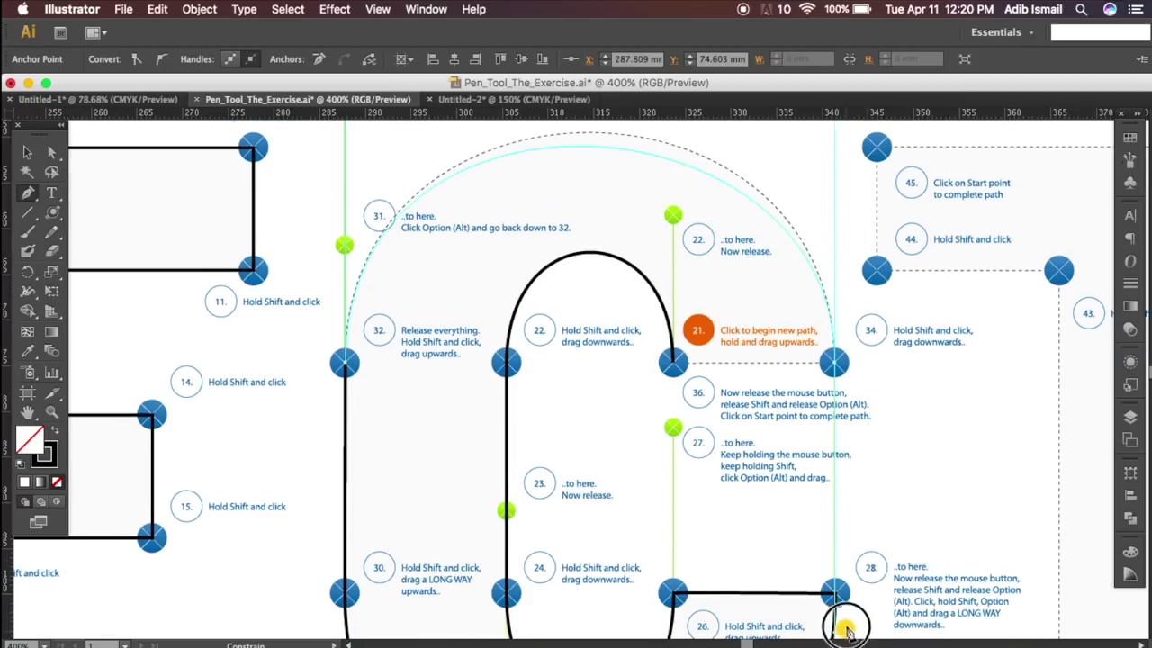
left_click_drag(846, 630, 851, 477)
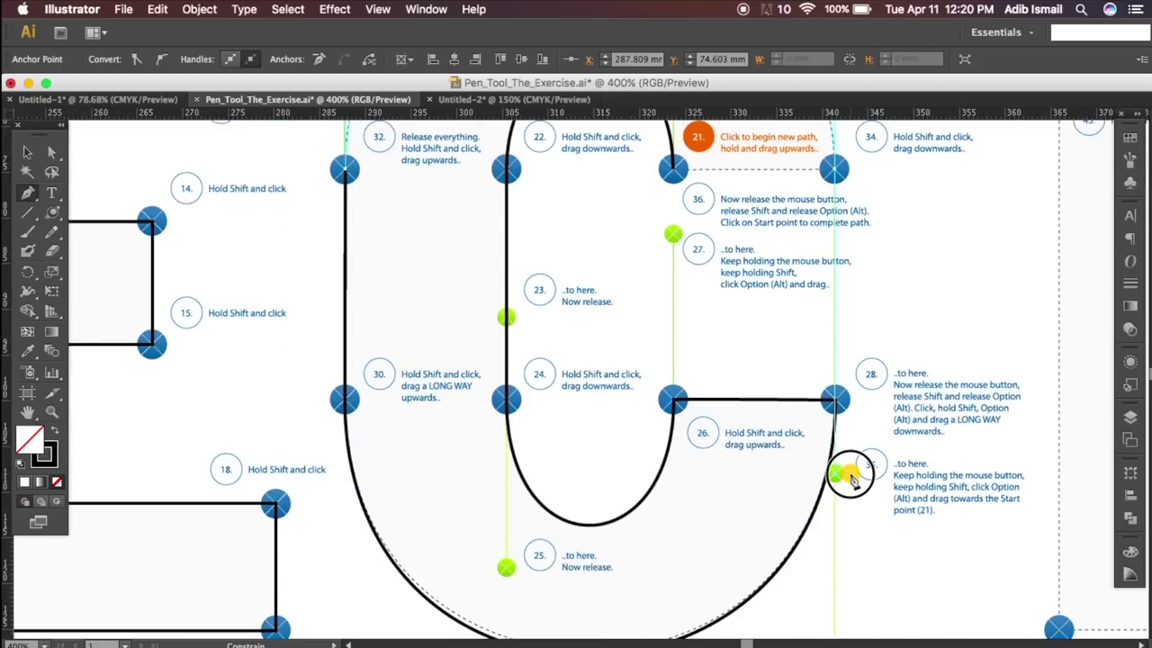
left_click_drag(850, 477, 789, 183)
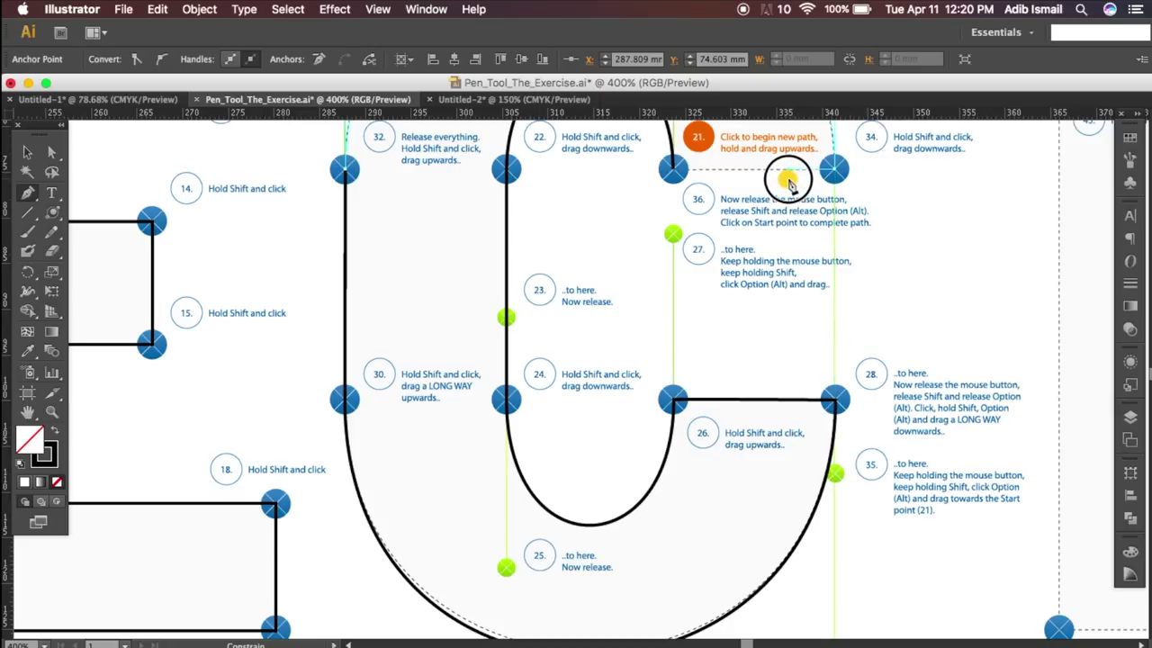
left_click_drag(789, 183, 790, 181)
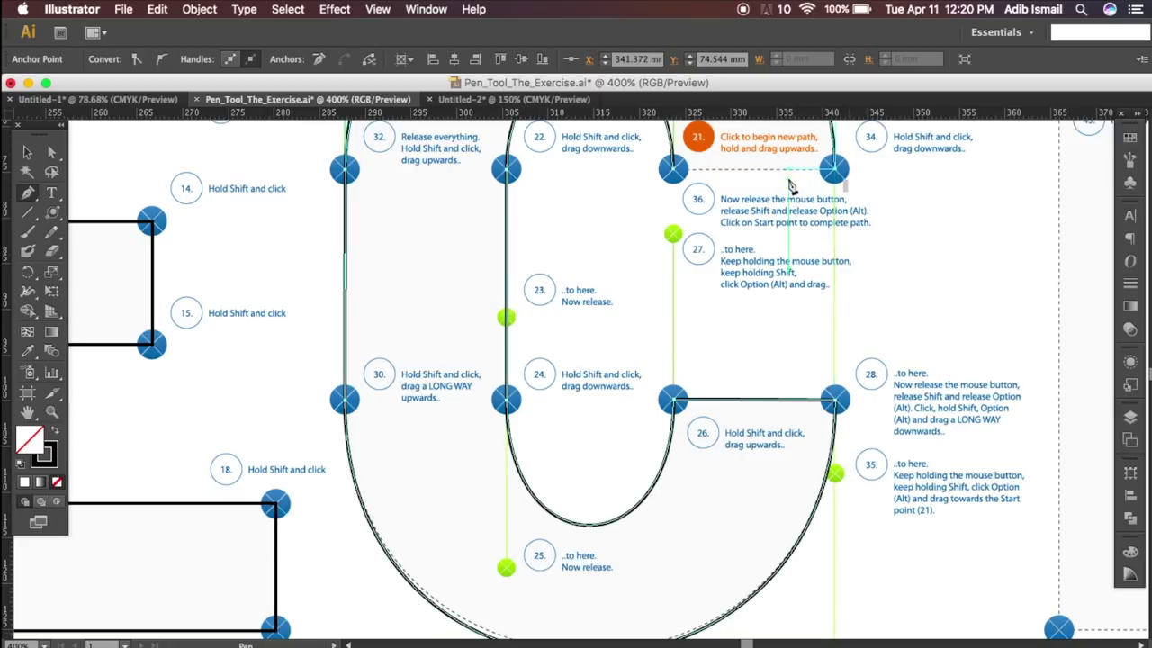
left_click(675, 172)
scroll(746, 219, "up", 5)
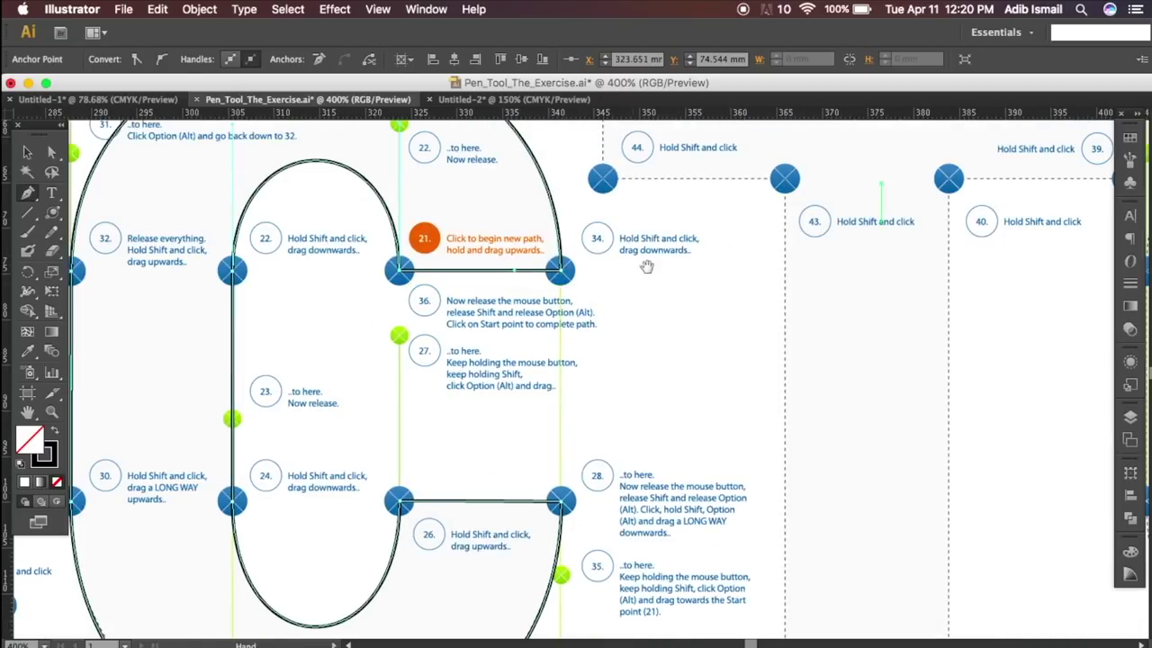
Step: Zoom in on the T and trace its top bar from point 37 through corners 38, 39 and 40
scroll(625, 276, "right", 3)
left_click(52, 411)
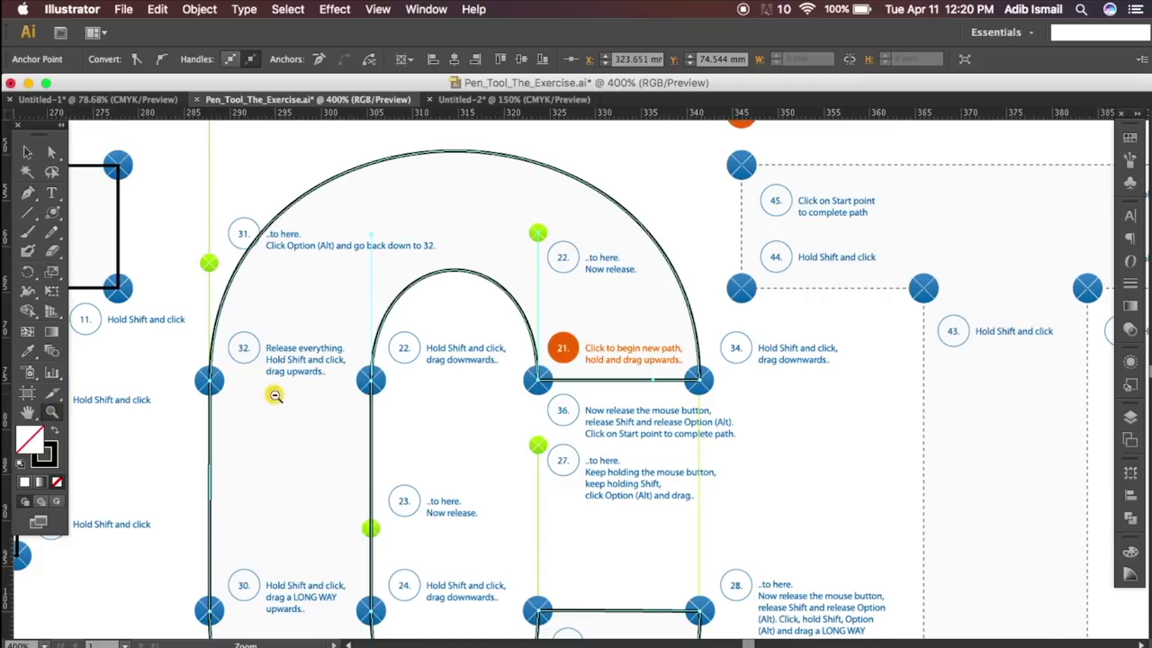
left_click(272, 395, "alt")
left_click(502, 419, "alt")
left_click(646, 423, "alt")
left_click(730, 360)
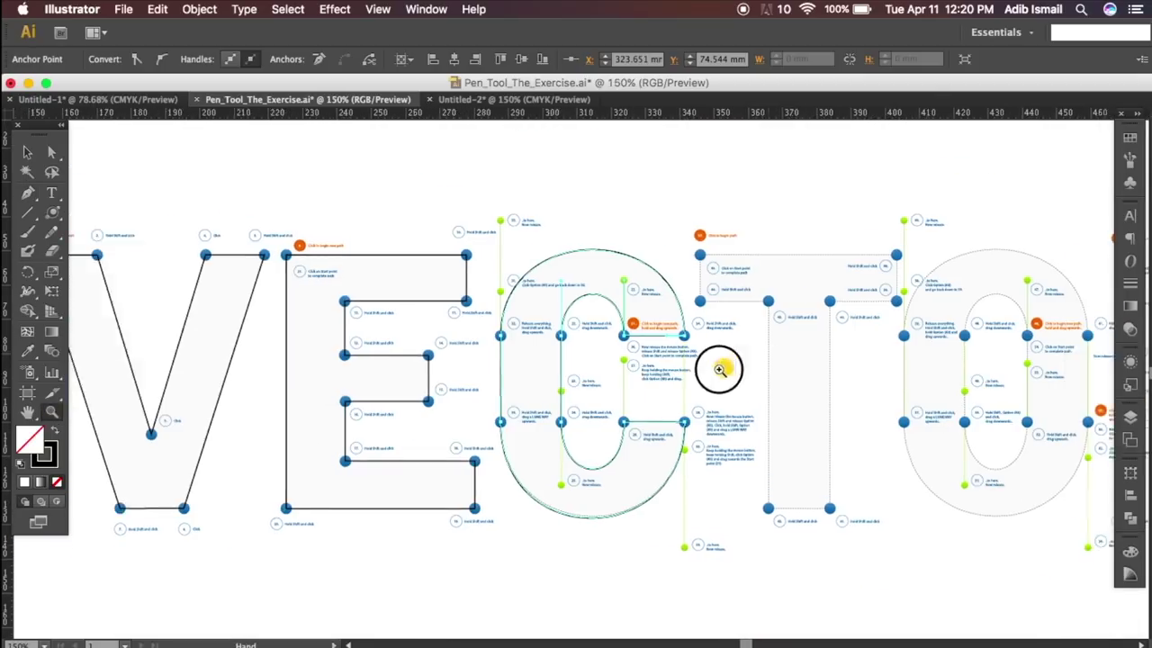
left_click_drag(882, 380, 885, 393)
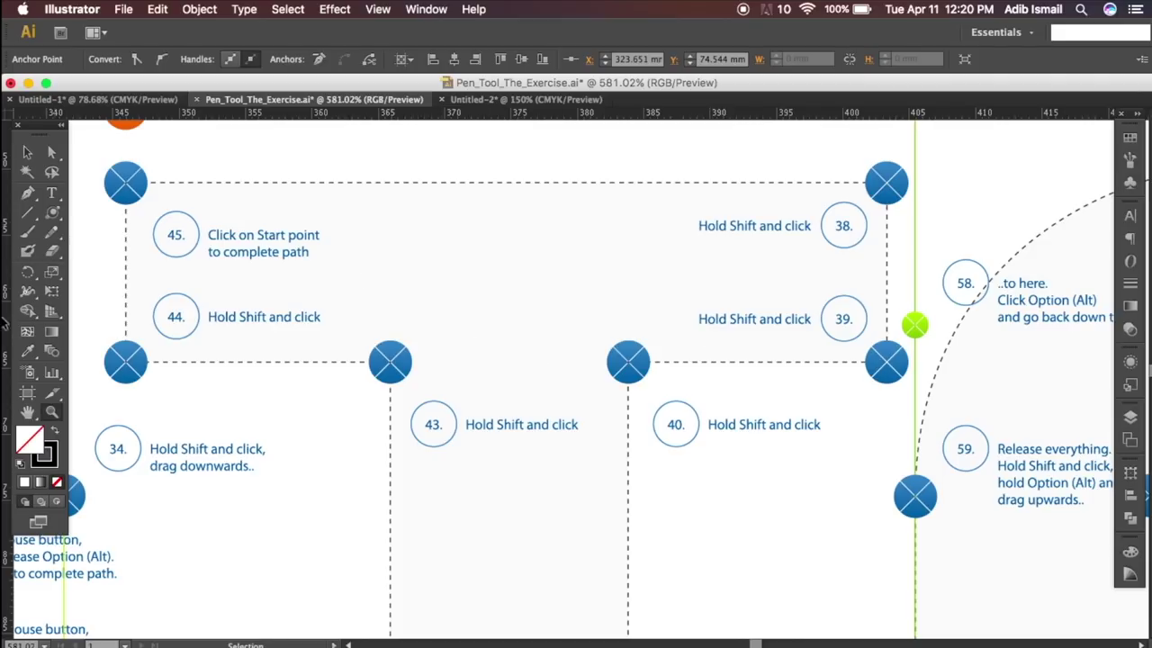
left_click(27, 193)
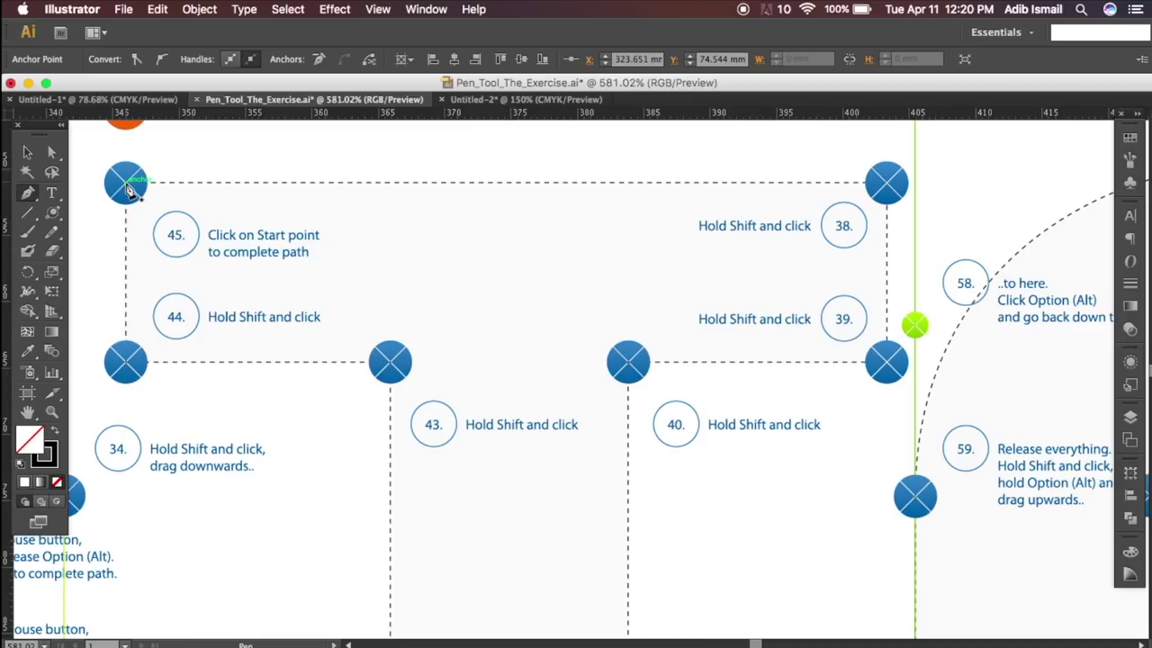
left_click(128, 190)
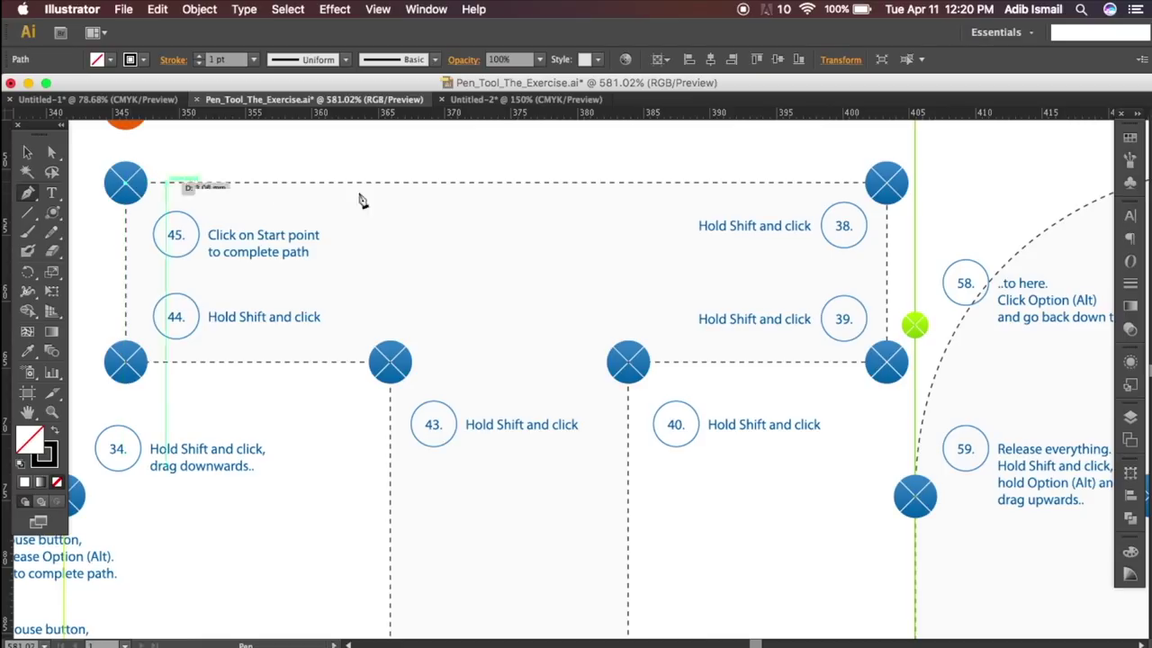
left_click(888, 184, "shift")
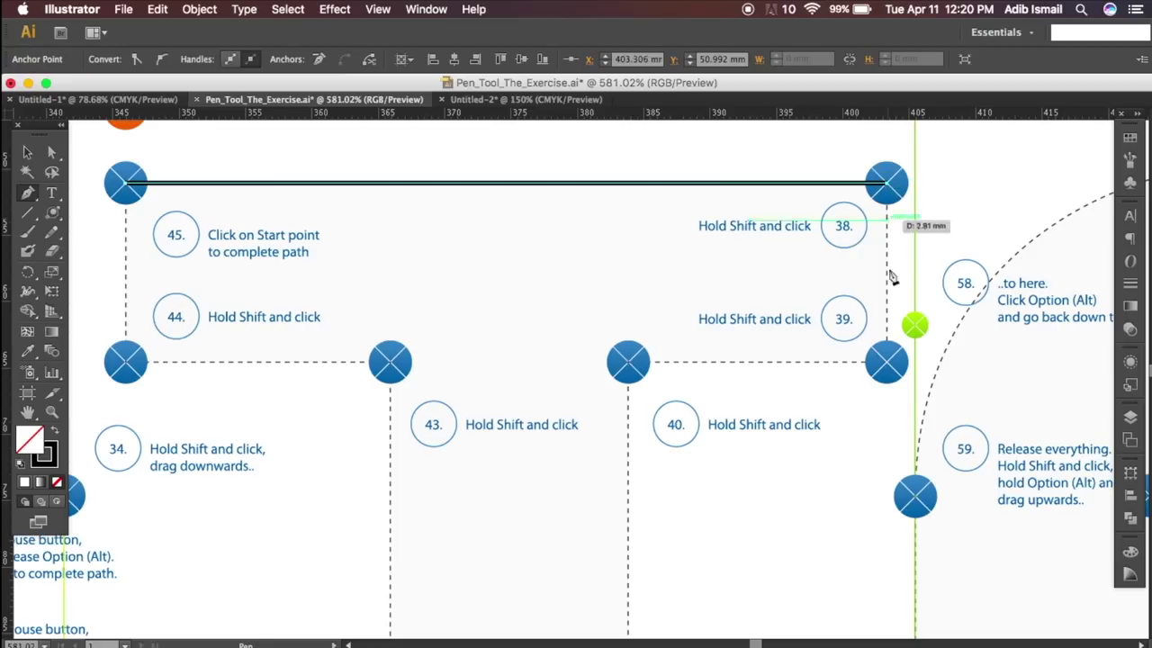
left_click(887, 362, "shift")
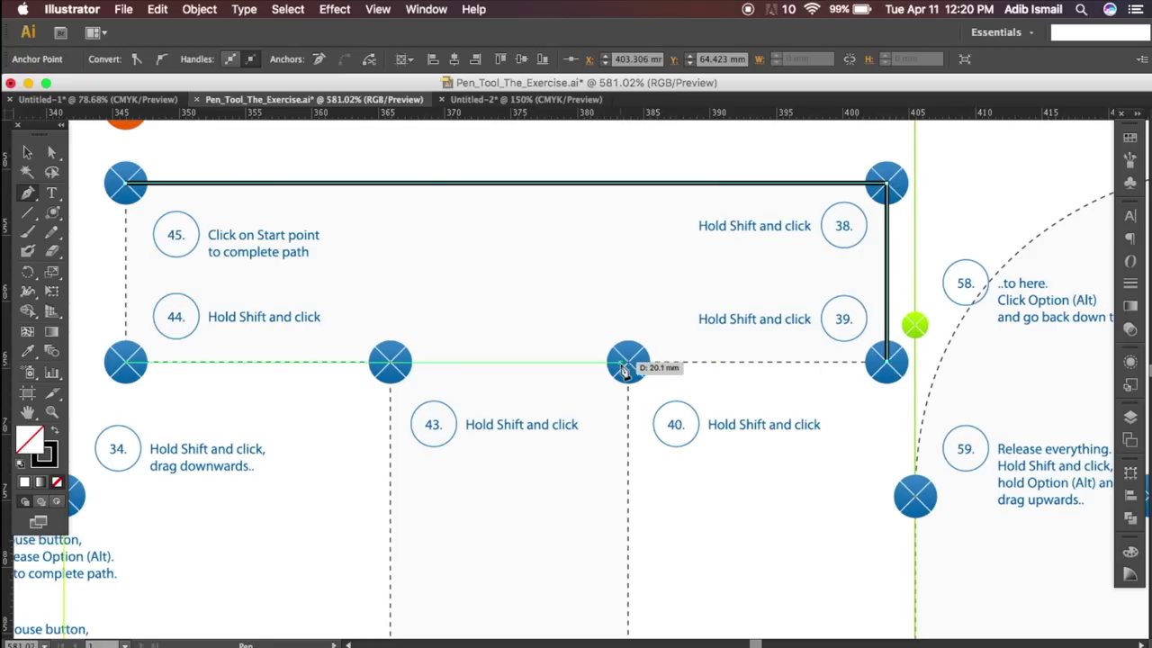
left_click(628, 362, "shift")
Step: Extend the T path with straight segments down to point 41, then across to 43 and 44
scroll(630, 369, "down", 5)
scroll(630, 369, "down", 15)
left_click(630, 478, "shift")
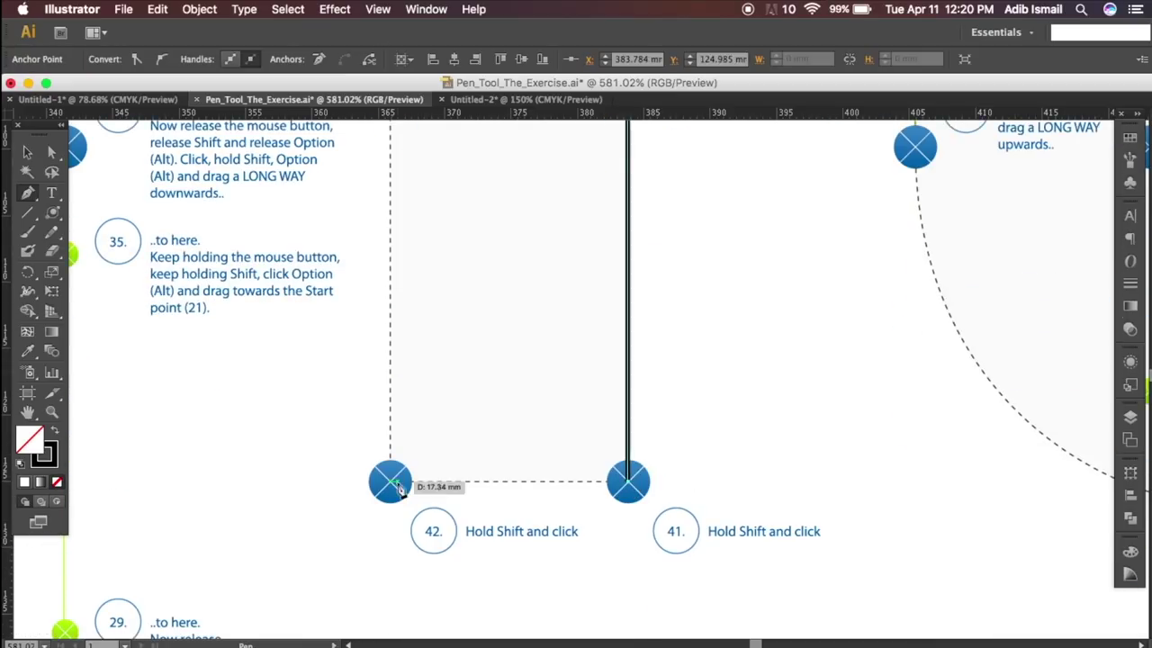
scroll(396, 405, "up", 10)
scroll(394, 270, "up", 7)
left_click(393, 212, "shift")
left_click(125, 205, "shift")
scroll(126, 270, "up", 5)
Step: Close the T outline at start point 45 and zoom in on its top-left corner
left_click(128, 206)
left_click_drag(727, 286, 810, 286)
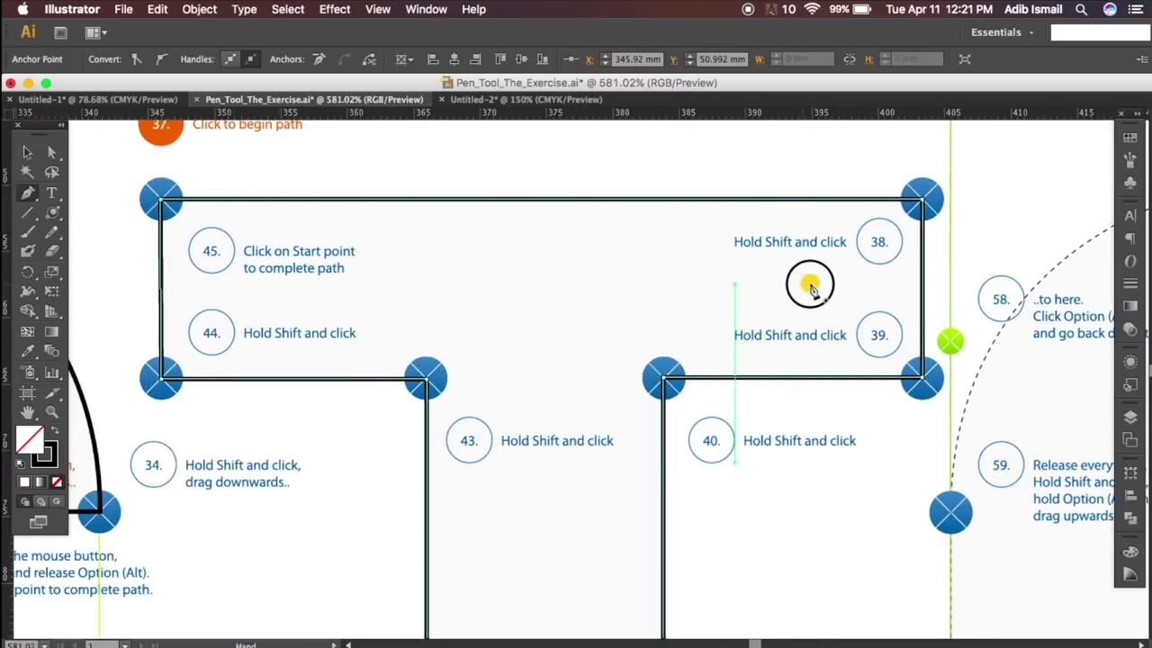
scroll(640, 294, "left", 5)
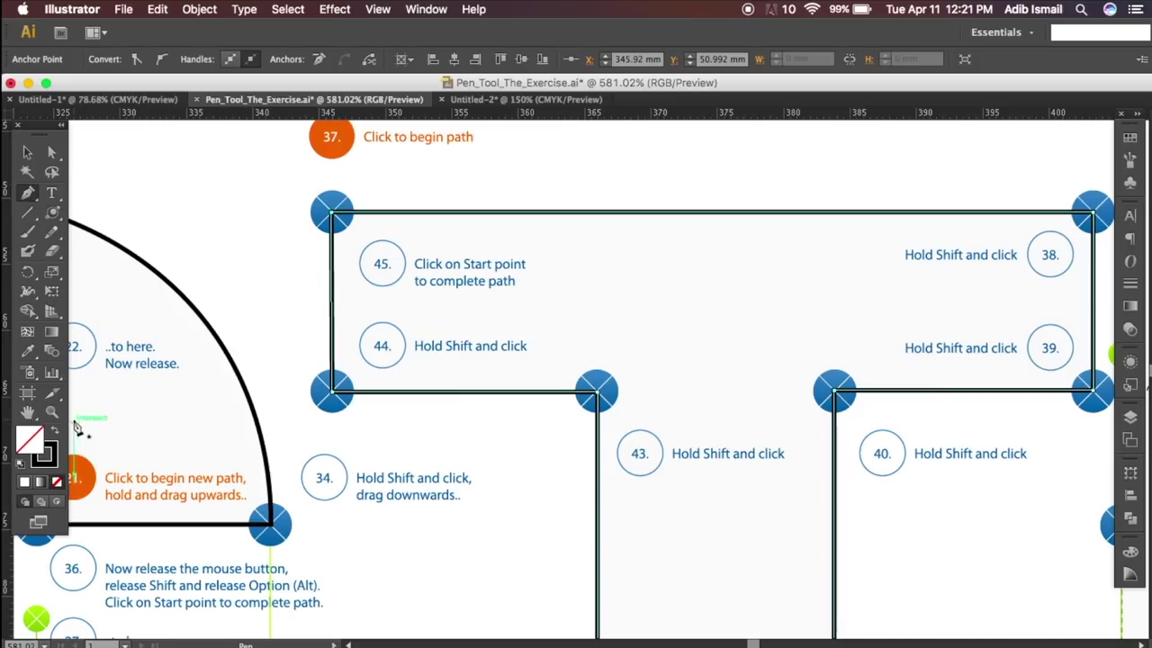
left_click(387, 343)
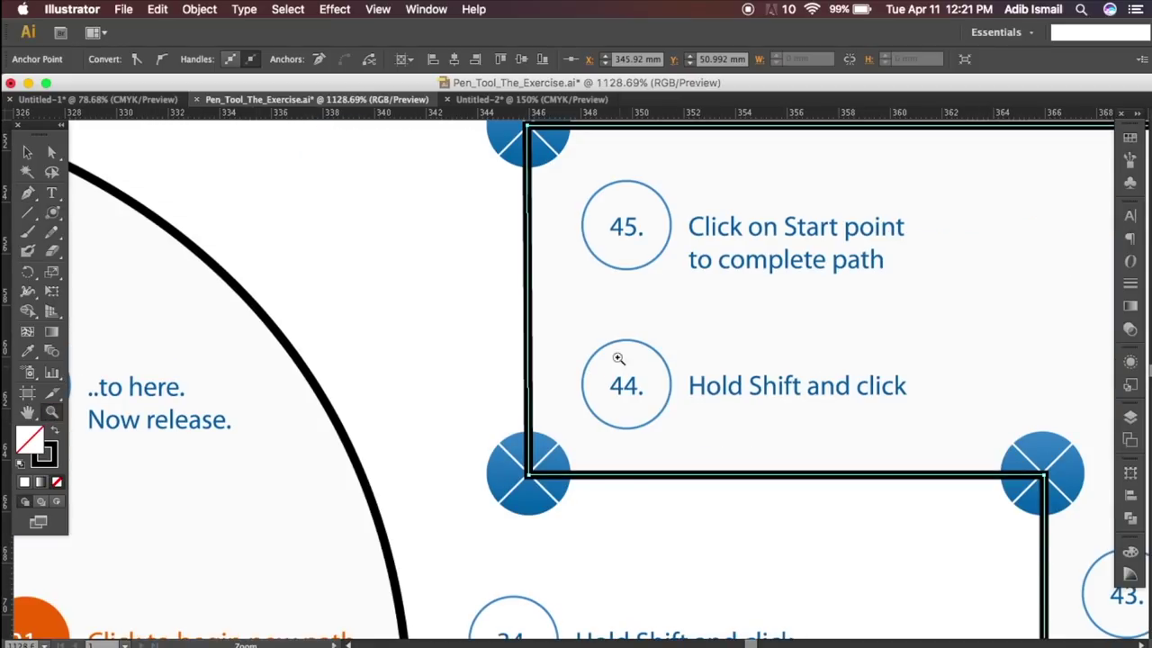
scroll(612, 364, "up", 2)
scroll(609, 371, "up", 1)
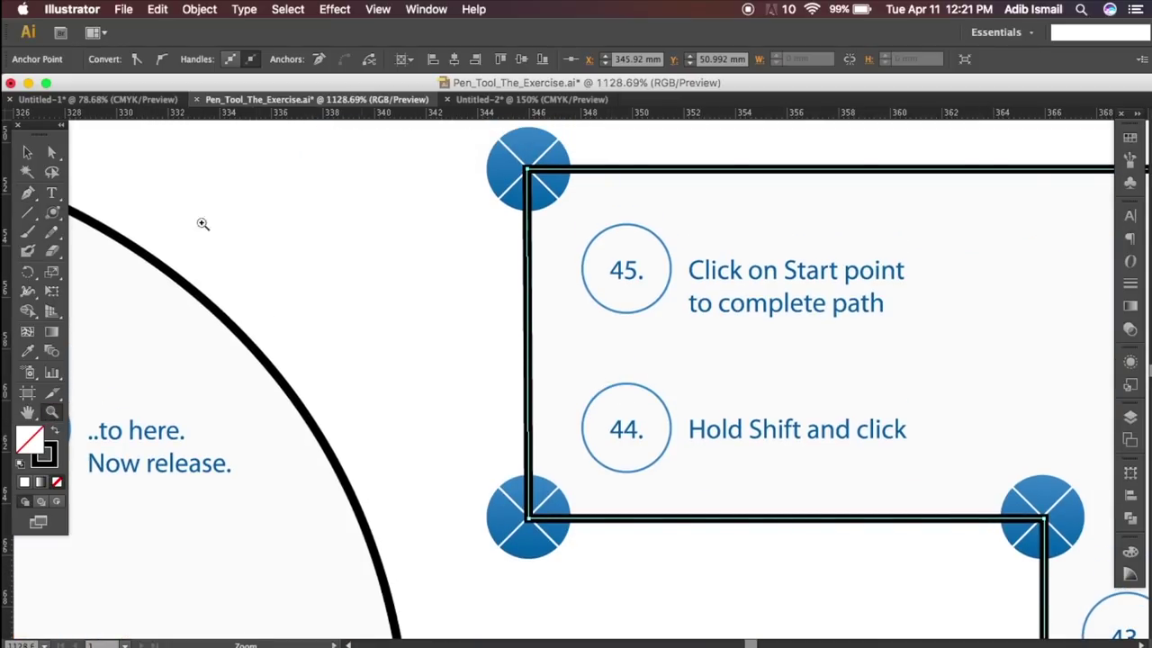
Step: Nudge the T's top-left and bottom-left corner anchors onto the template with Direct Selection
left_click(51, 155)
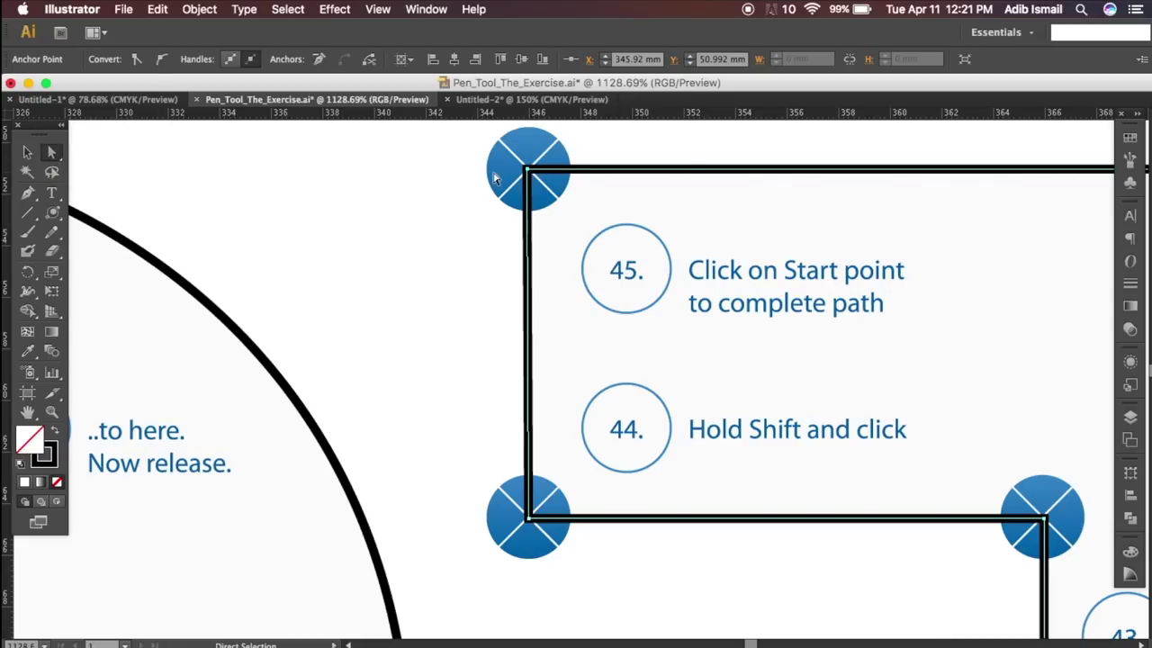
left_click_drag(530, 173, 535, 173)
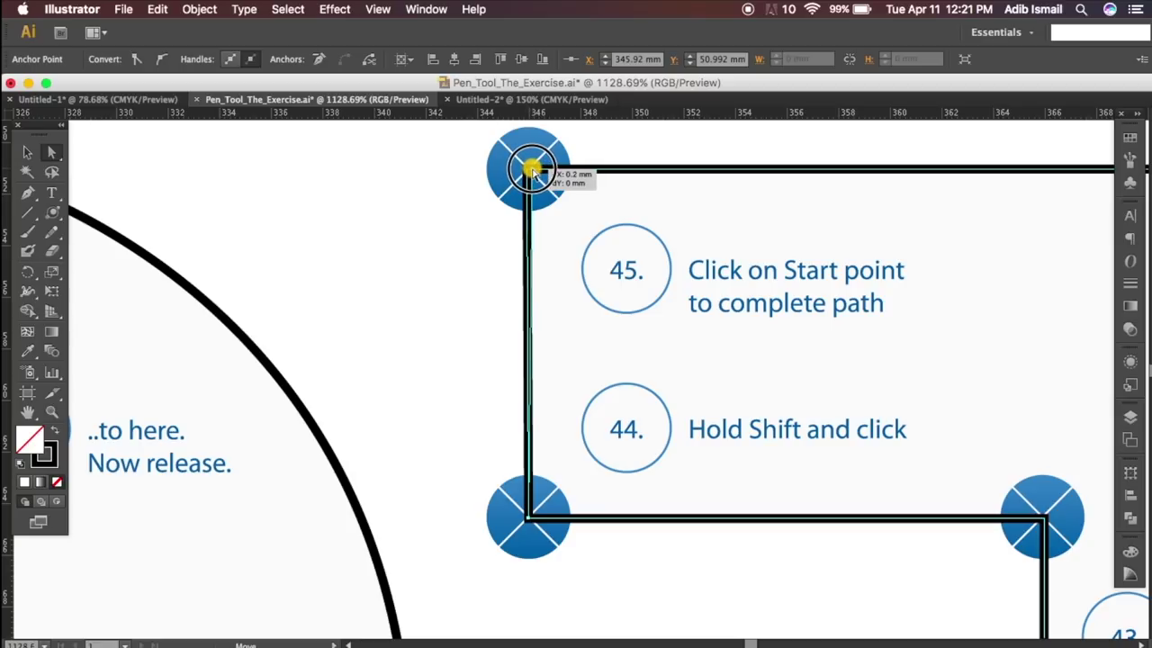
left_click_drag(535, 173, 537, 173)
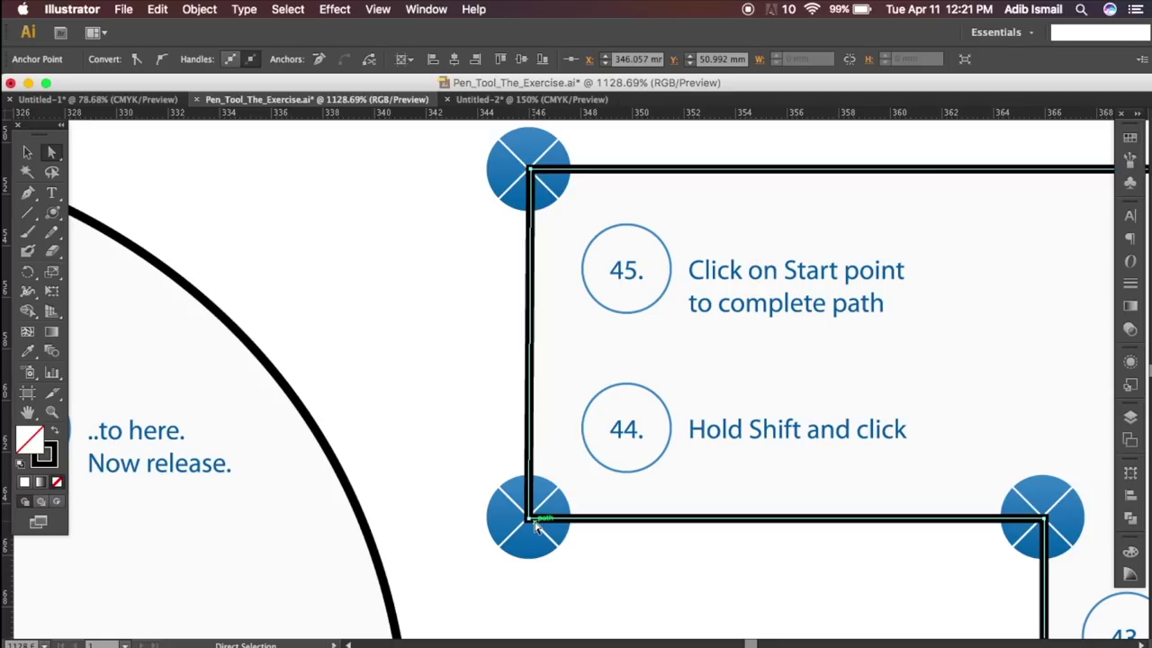
left_click_drag(530, 521, 695, 353)
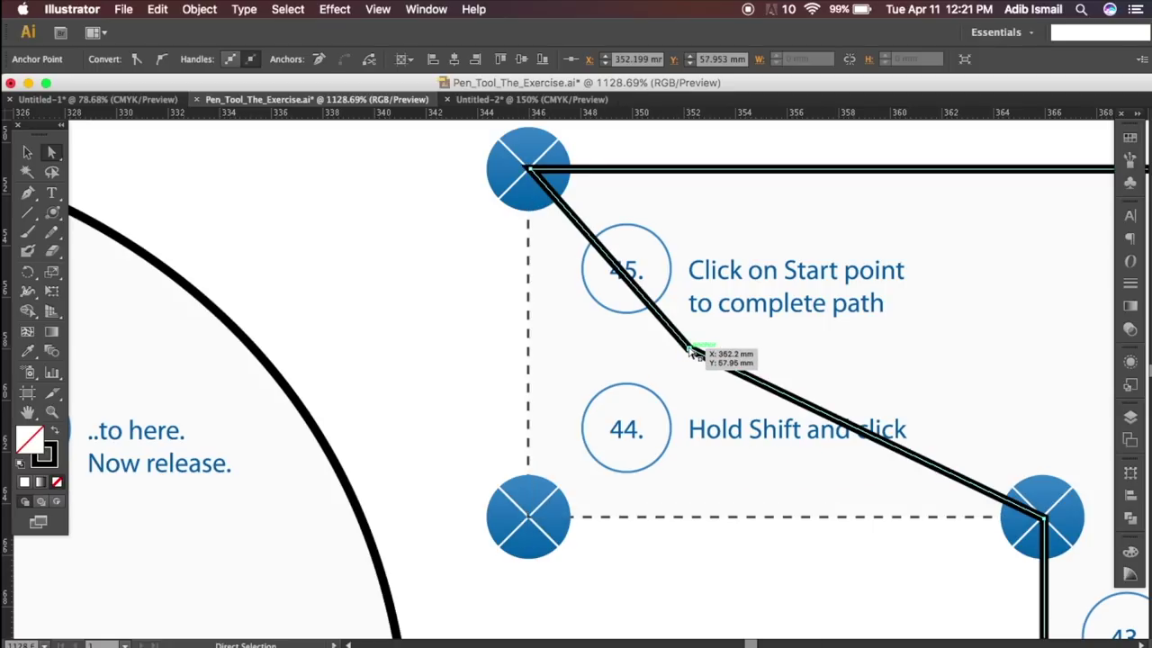
left_click_drag(689, 351, 528, 519)
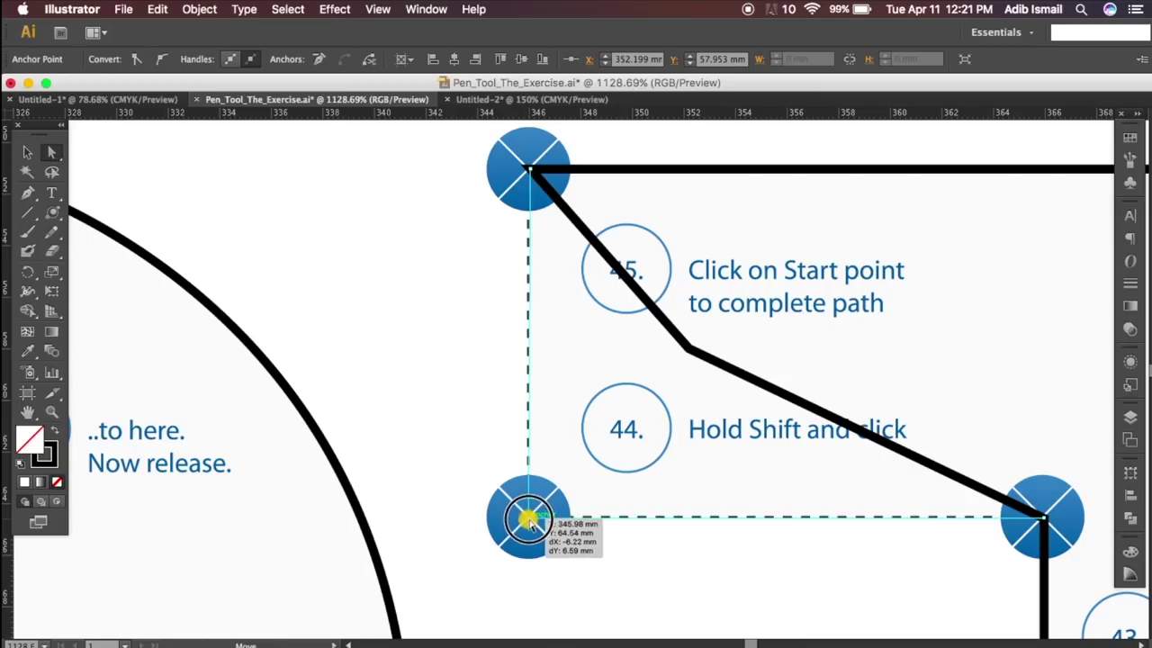
left_click_drag(528, 520, 529, 520)
left_click(527, 170)
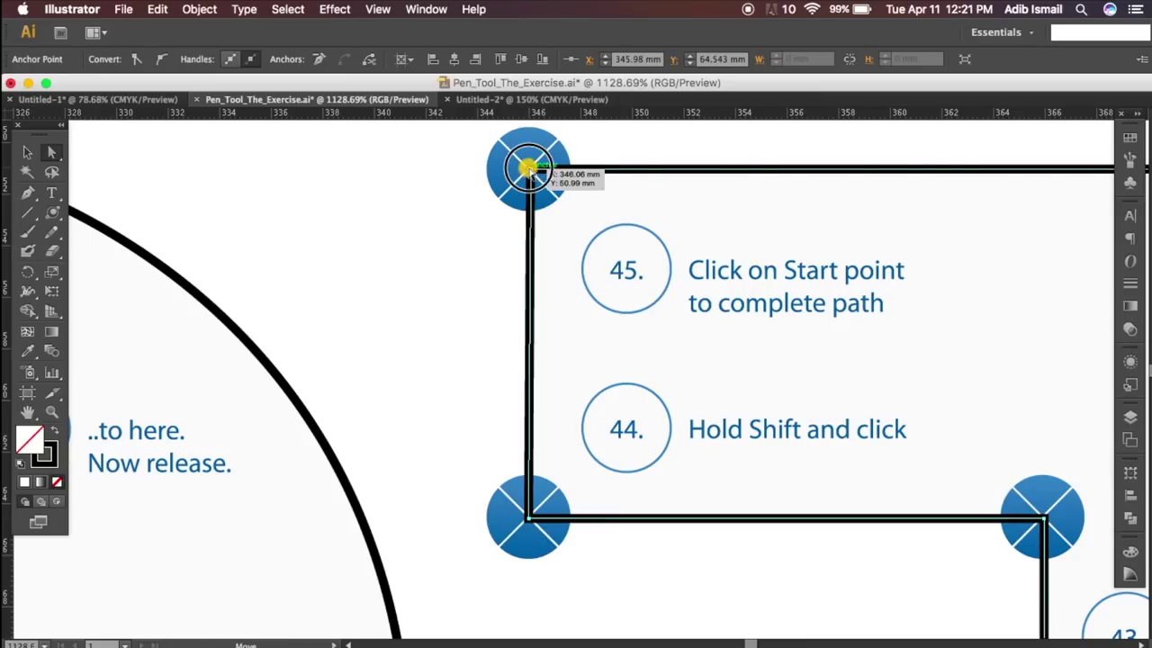
left_click_drag(748, 239, 309, 250)
scroll(435, 222, "right", 3)
scroll(497, 244, "right", 8)
left_click_drag(502, 244, 340, 232)
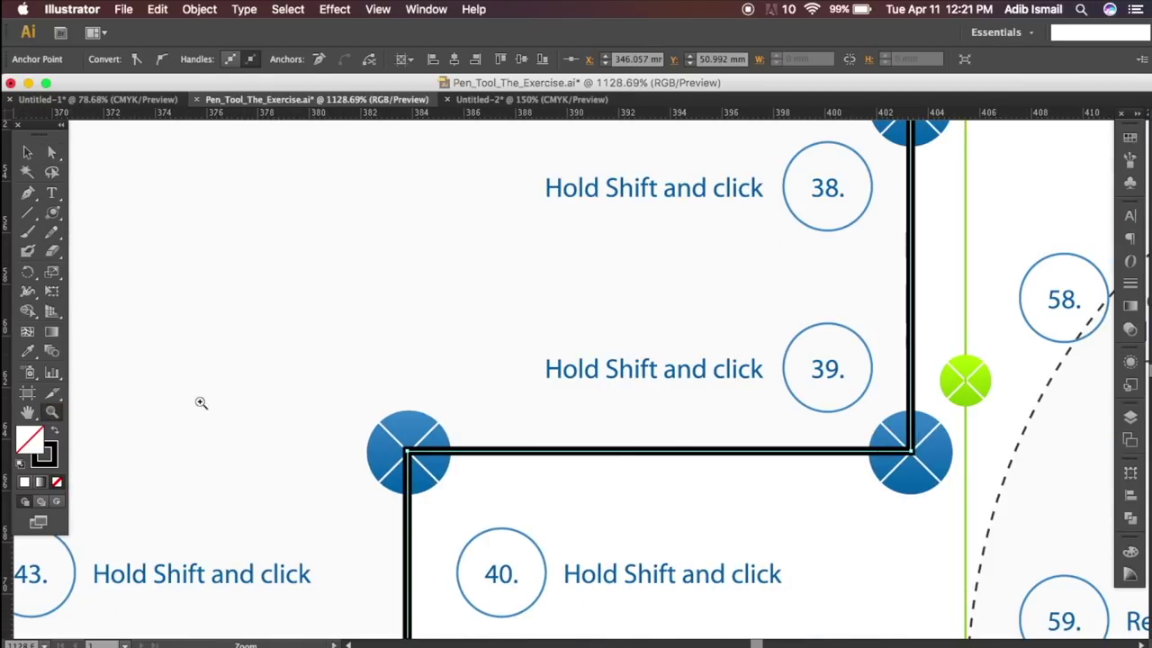
Step: Zoom to 600% and centre the view on points 46 and 47 of the O
left_click(776, 343, "alt")
left_click(810, 360, "alt")
left_click(792, 417, "alt")
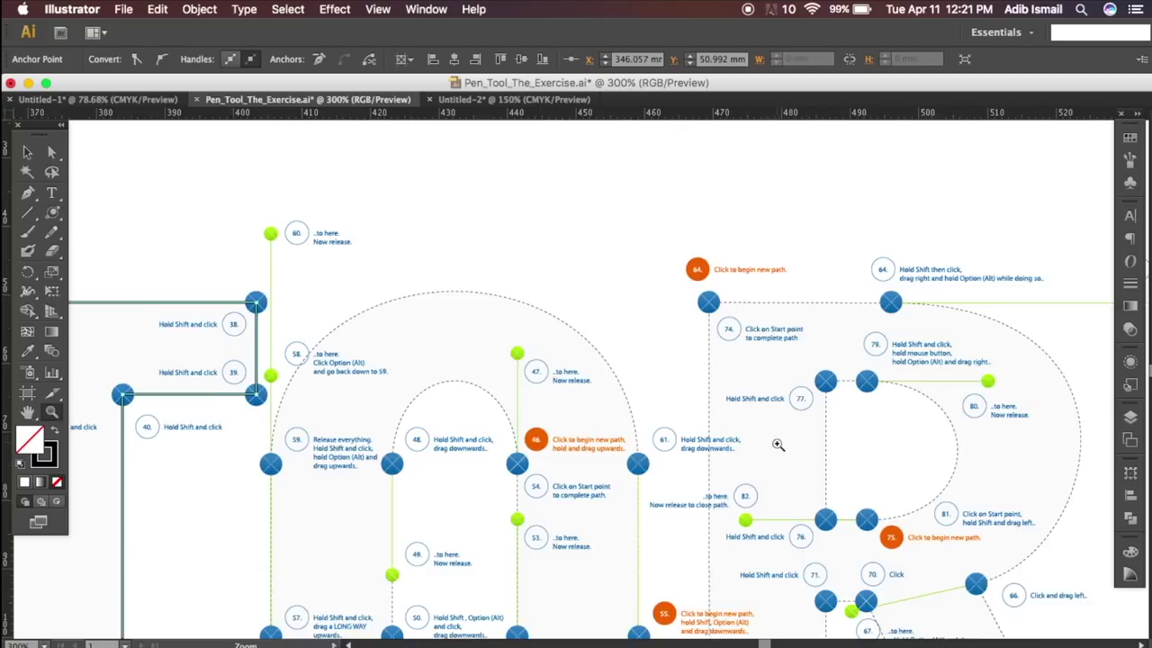
left_click_drag(778, 445, 862, 218)
left_click_drag(580, 224, 821, 309)
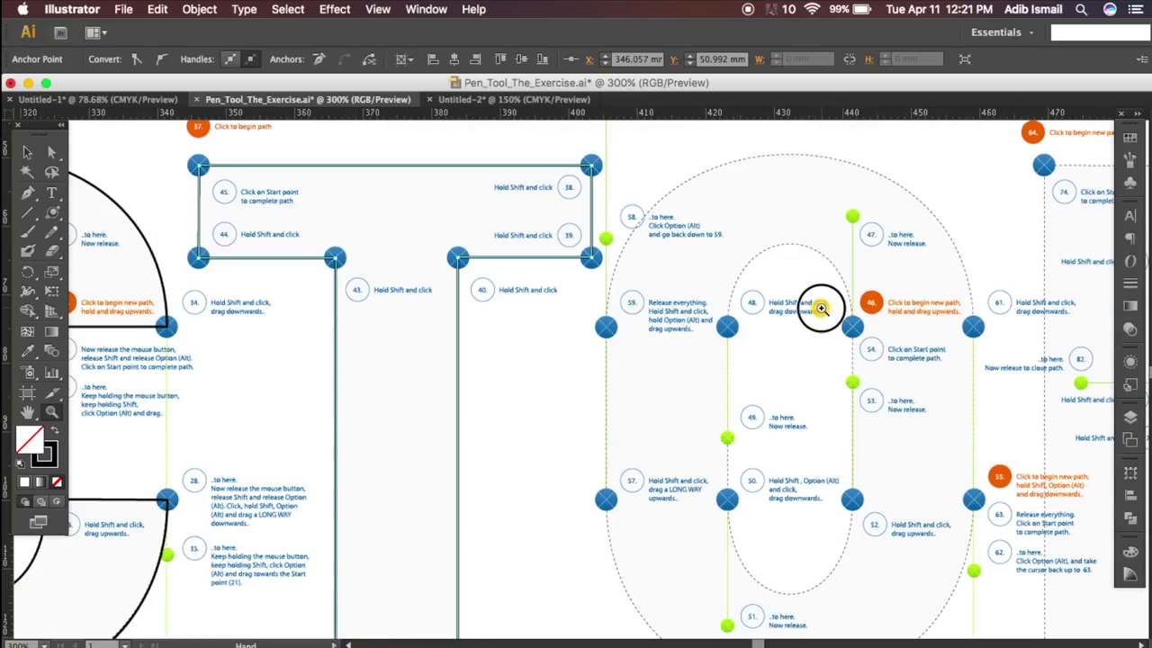
scroll(898, 292, "up", 2)
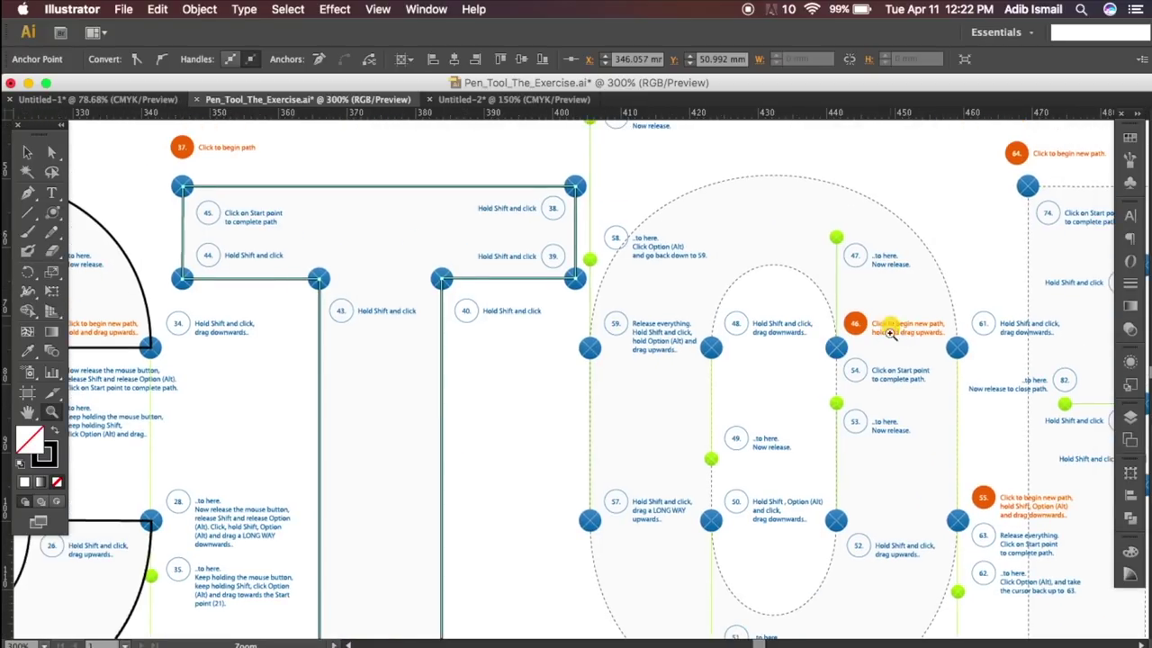
left_click(888, 456)
left_click(760, 420)
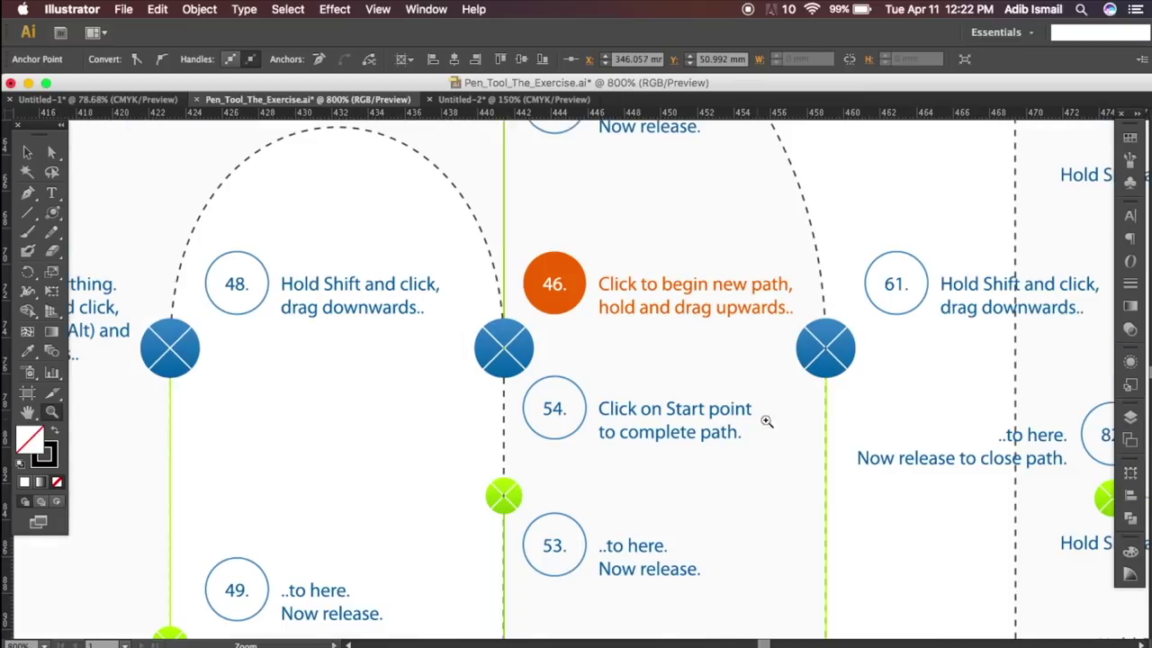
left_click(824, 442, "alt")
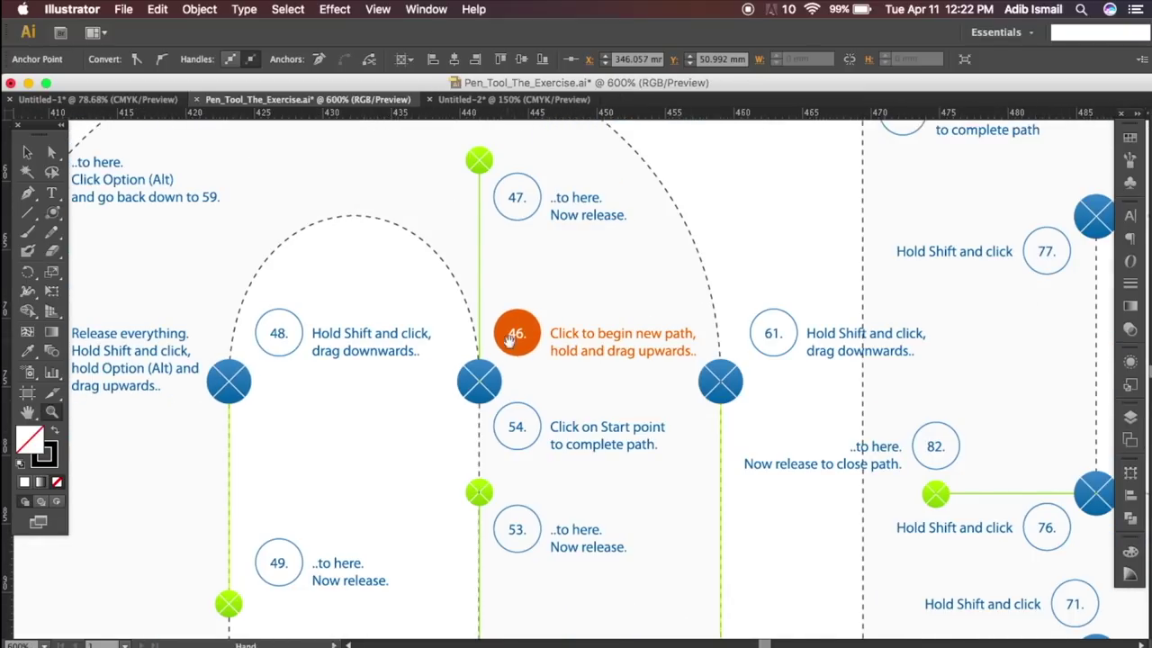
left_click_drag(513, 335, 584, 390)
Step: Start the O's inner path at point 46, pulling a handle to 47 and curving to 48
left_click(27, 196)
left_click_drag(553, 439, 560, 250)
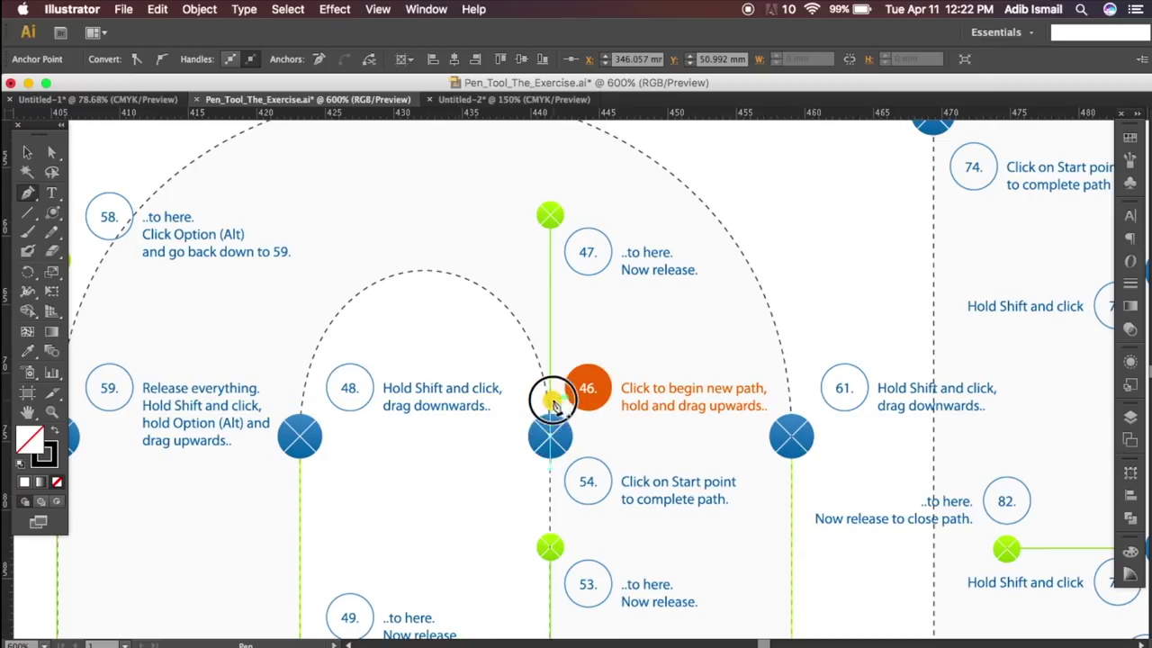
left_click_drag(560, 251, 576, 216)
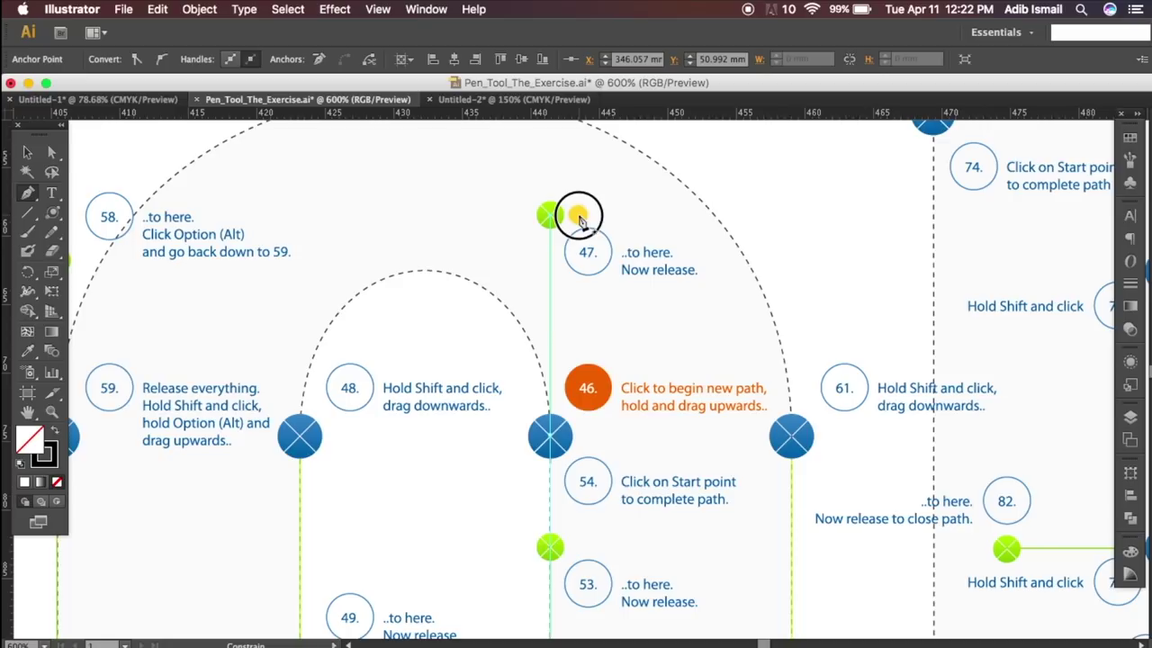
left_click_drag(580, 218, 582, 223)
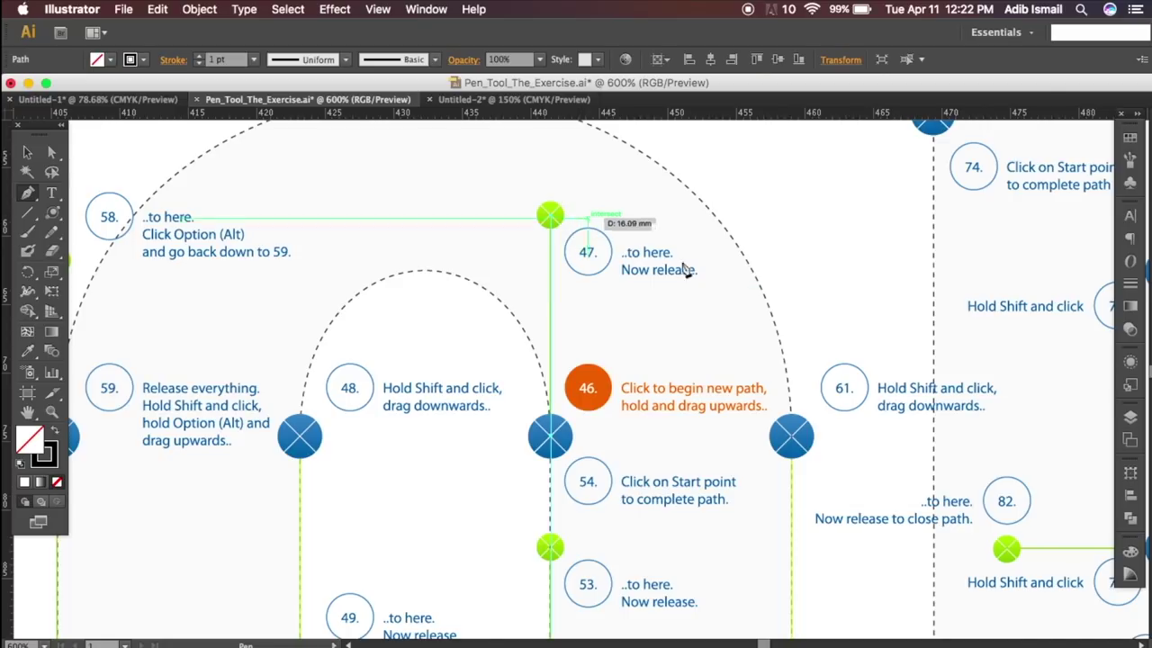
left_click_drag(425, 337, 560, 292)
mouse_move(429, 416)
left_mouse_down()
mouse_move(436, 400)
mouse_move(452, 614)
left_mouse_up()
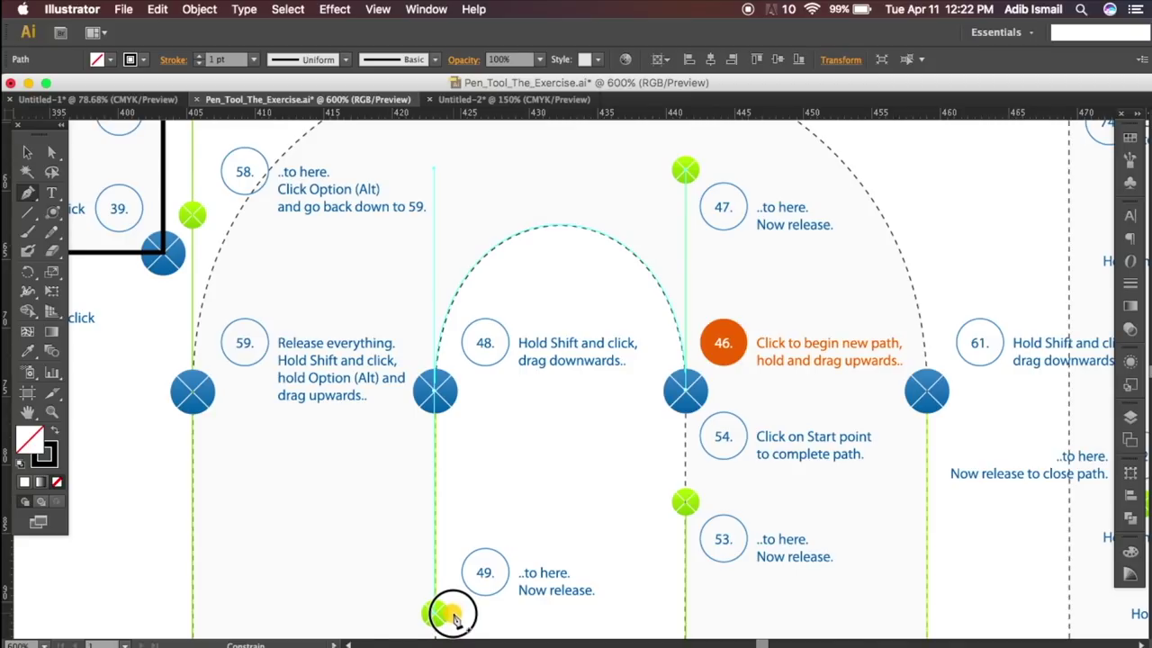
Step: Add a curved anchor at point 50 with its handle pulled toward point 51
left_click_drag(452, 613, 452, 615)
scroll(459, 585, "down", 5)
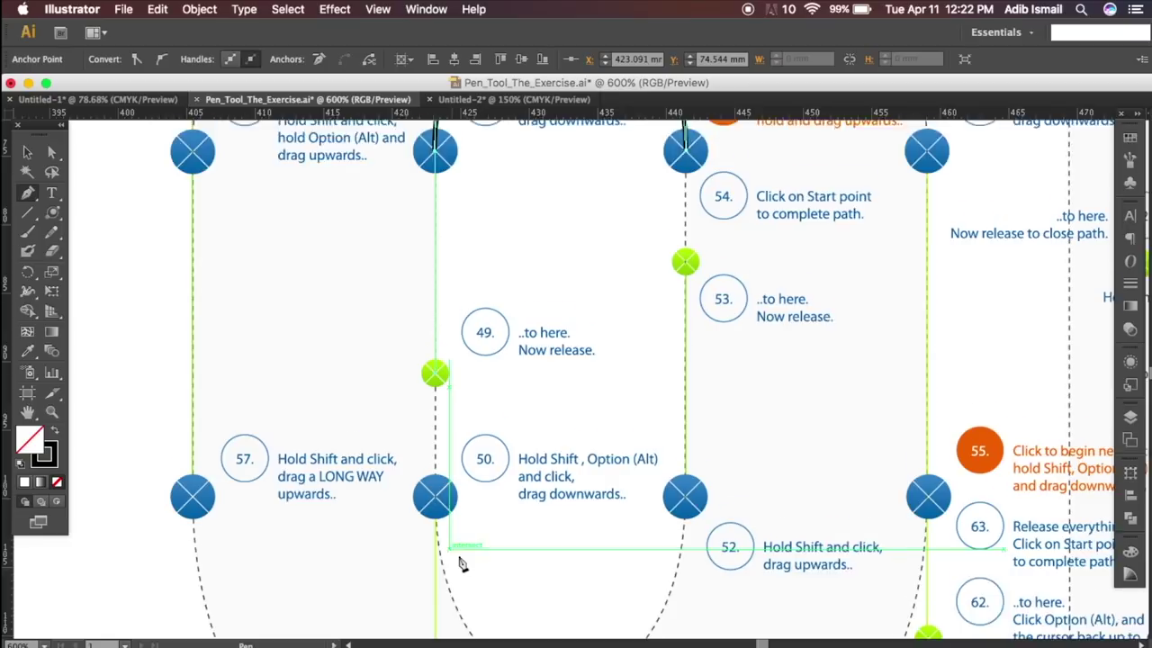
scroll(461, 564, "down", 2)
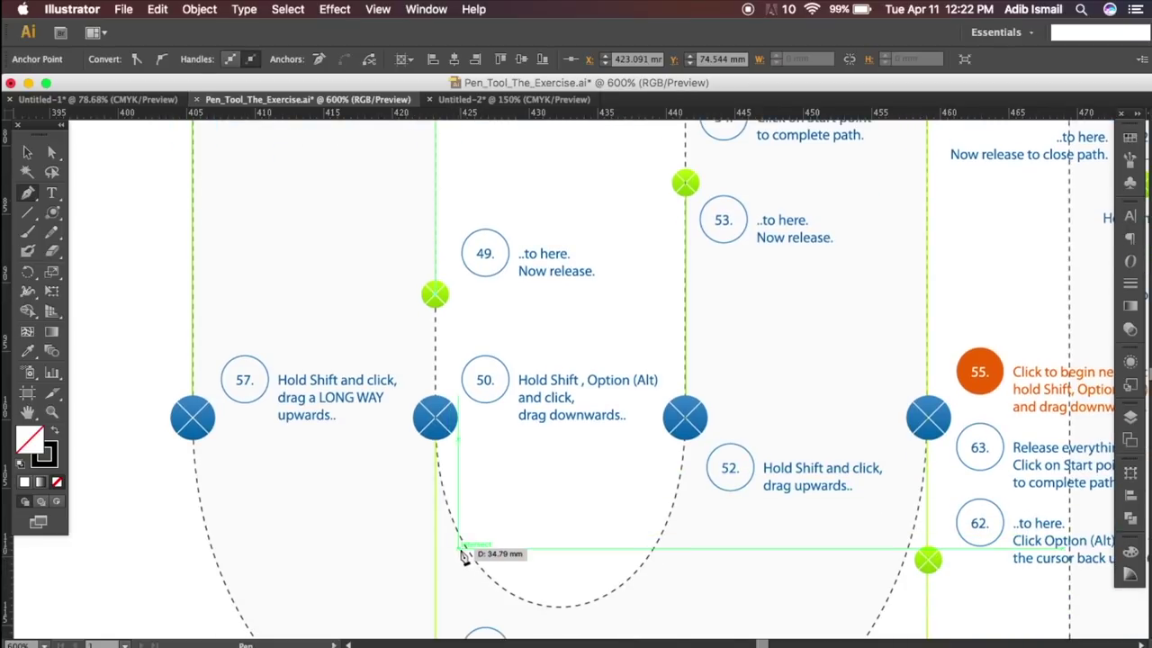
left_click(436, 423)
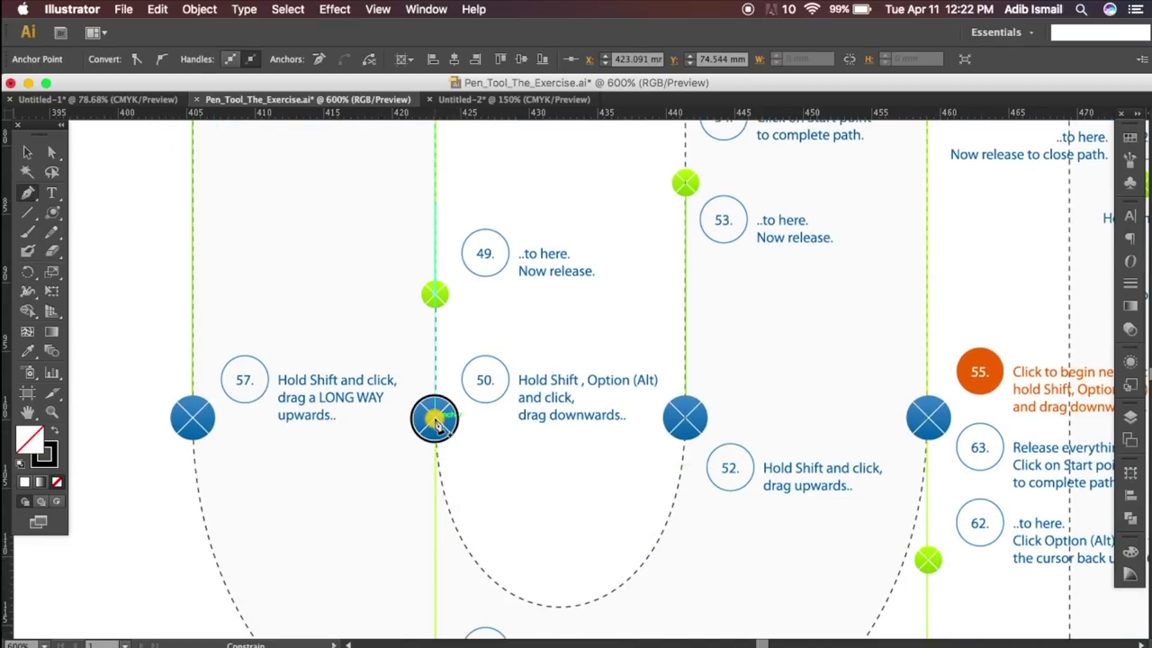
left_click_drag(436, 422, 451, 619)
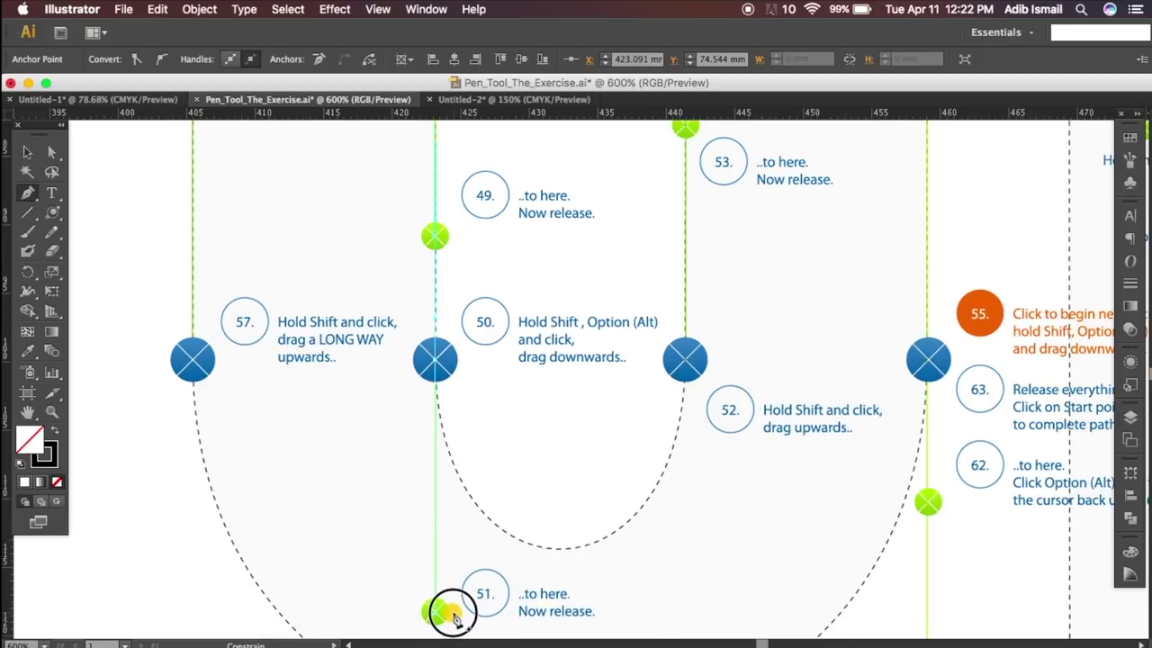
mouse_move(720, 469)
left_mouse_down()
mouse_move(696, 462)
mouse_move(646, 565)
mouse_move(618, 532)
left_mouse_up()
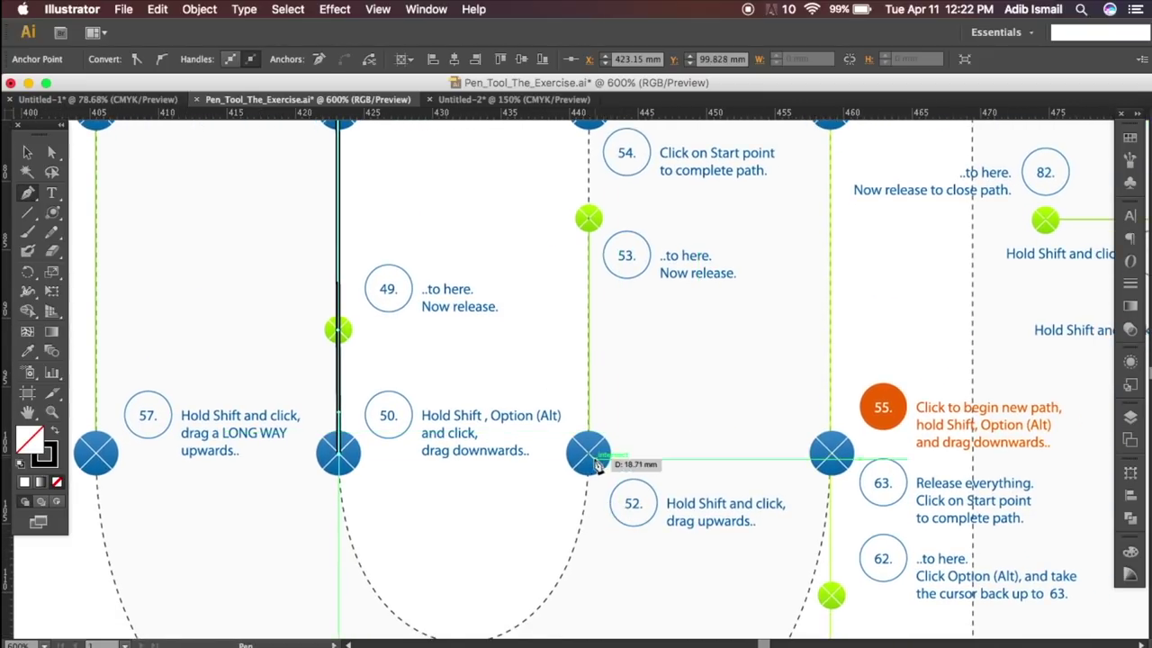
Step: Curve through points 52 and 53 and close the inner oval at start point 46
left_click_drag(590, 459, 601, 220)
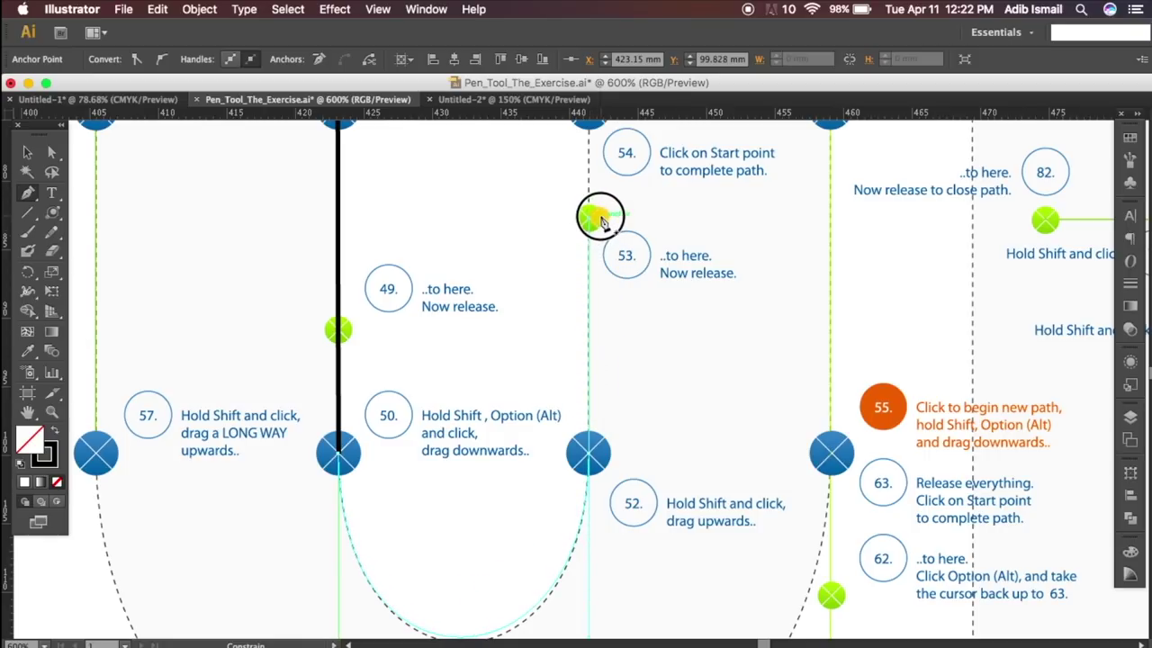
left_click_drag(601, 219, 602, 220)
left_click_drag(781, 236, 801, 362)
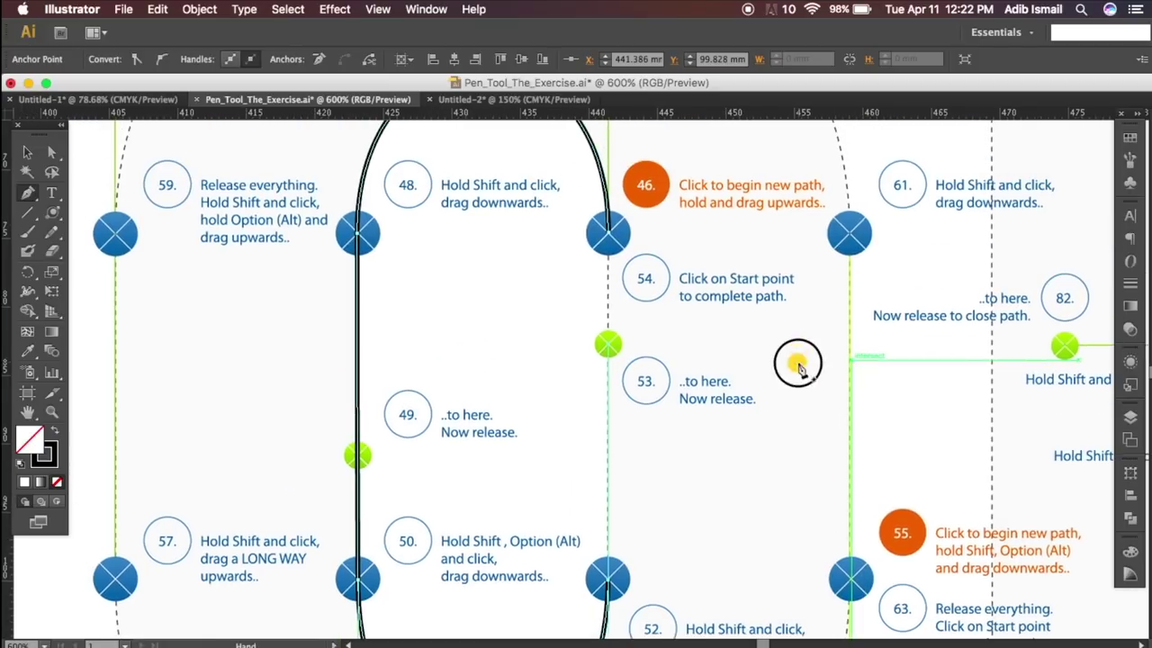
left_click(609, 233)
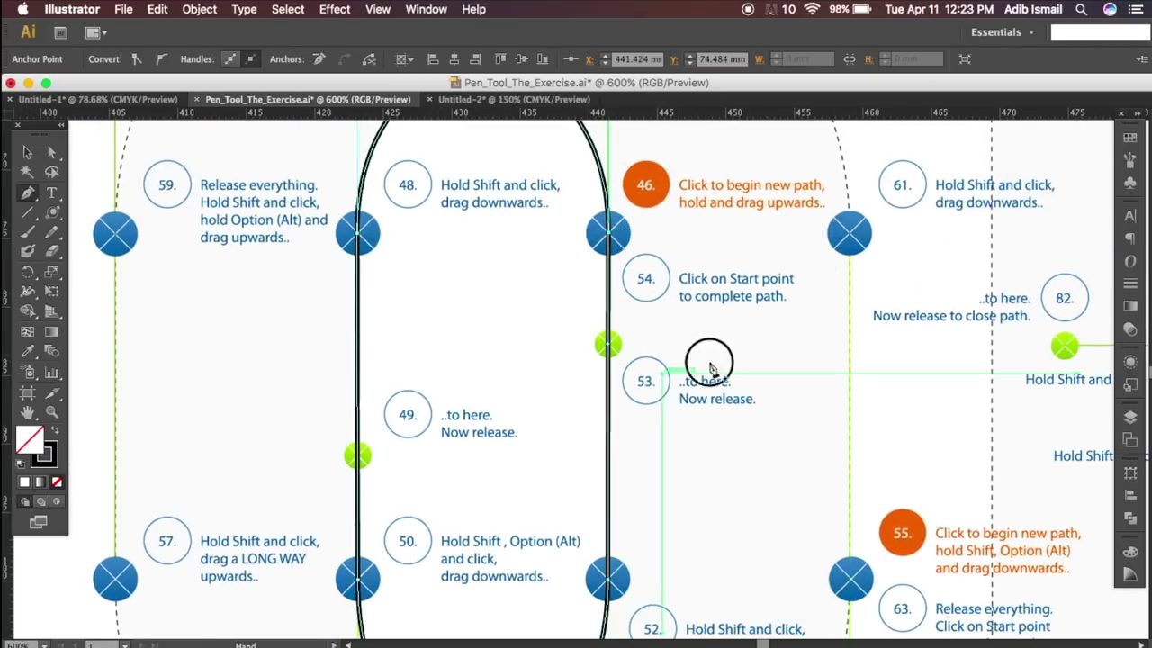
mouse_move(708, 365)
left_mouse_down()
mouse_move(733, 463)
mouse_move(710, 360)
mouse_move(828, 354)
mouse_move(867, 366)
mouse_move(818, 376)
left_mouse_up()
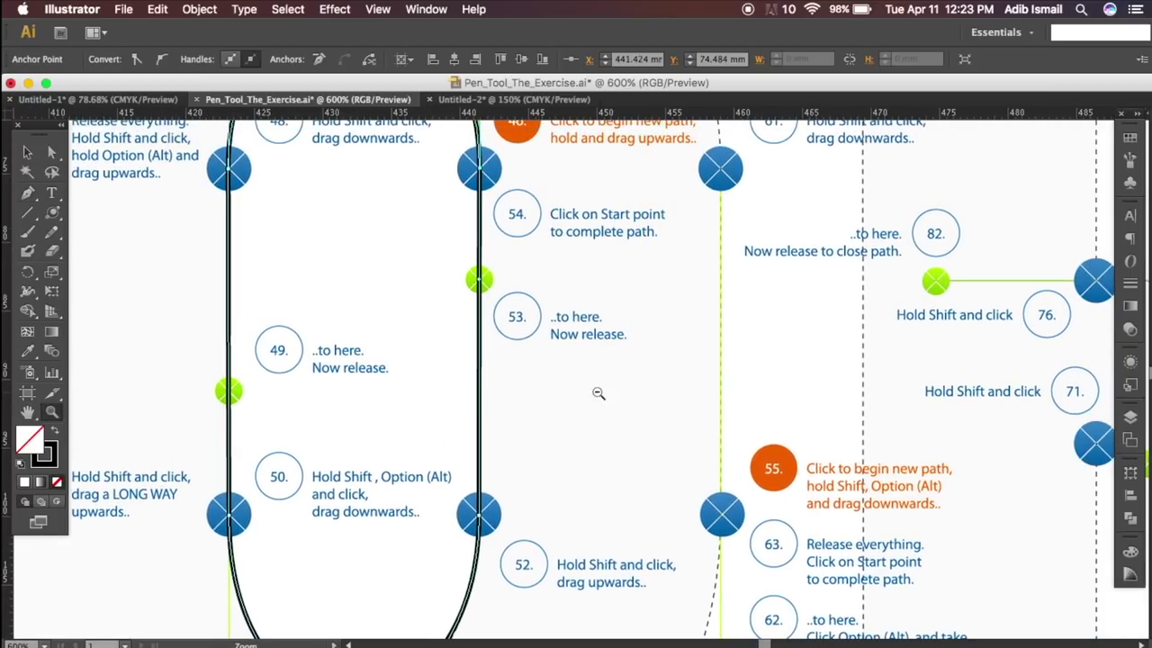
left_click(381, 393, "alt")
left_click(32, 192)
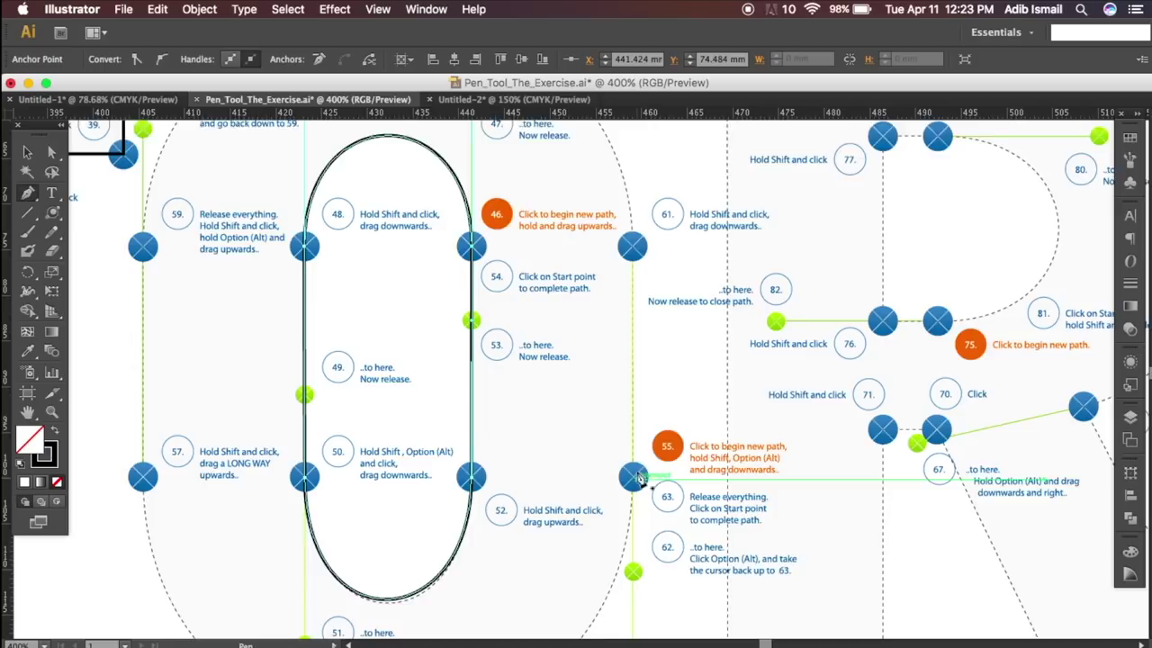
Step: Start the O's outer outline at point 55 and curve it through points 56, 57 and 58
scroll(636, 476, "down", 4)
scroll(643, 456, "down", 1)
left_click(634, 288)
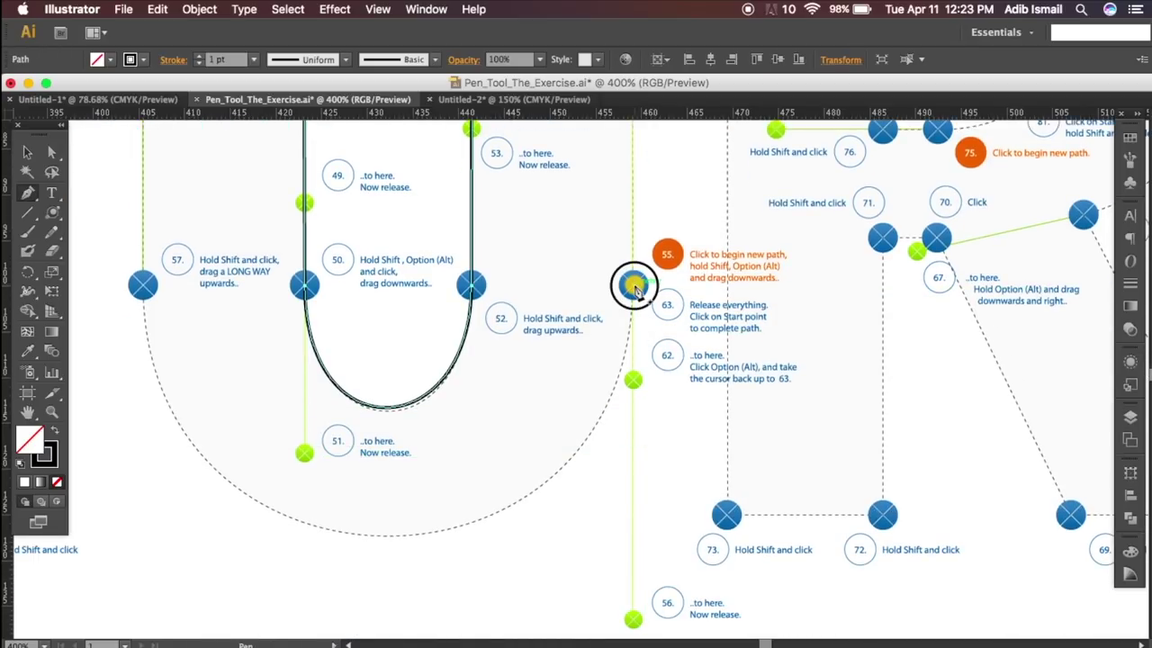
left_click_drag(635, 287, 667, 631)
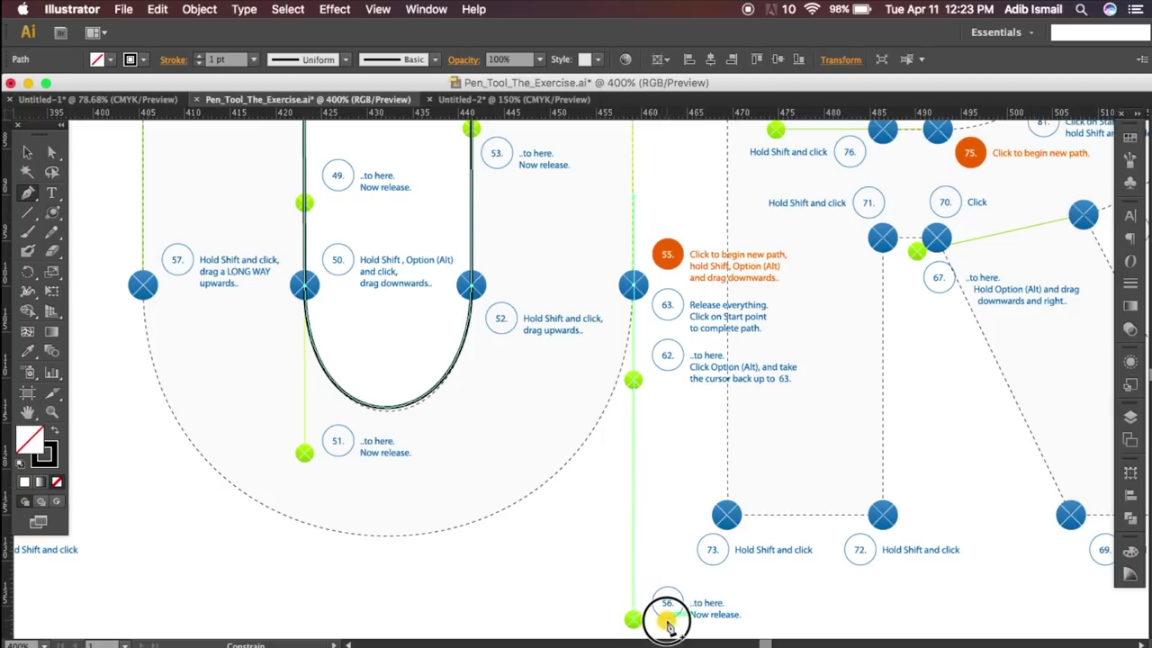
left_click_drag(666, 625, 635, 620)
left_click_drag(270, 366, 396, 401)
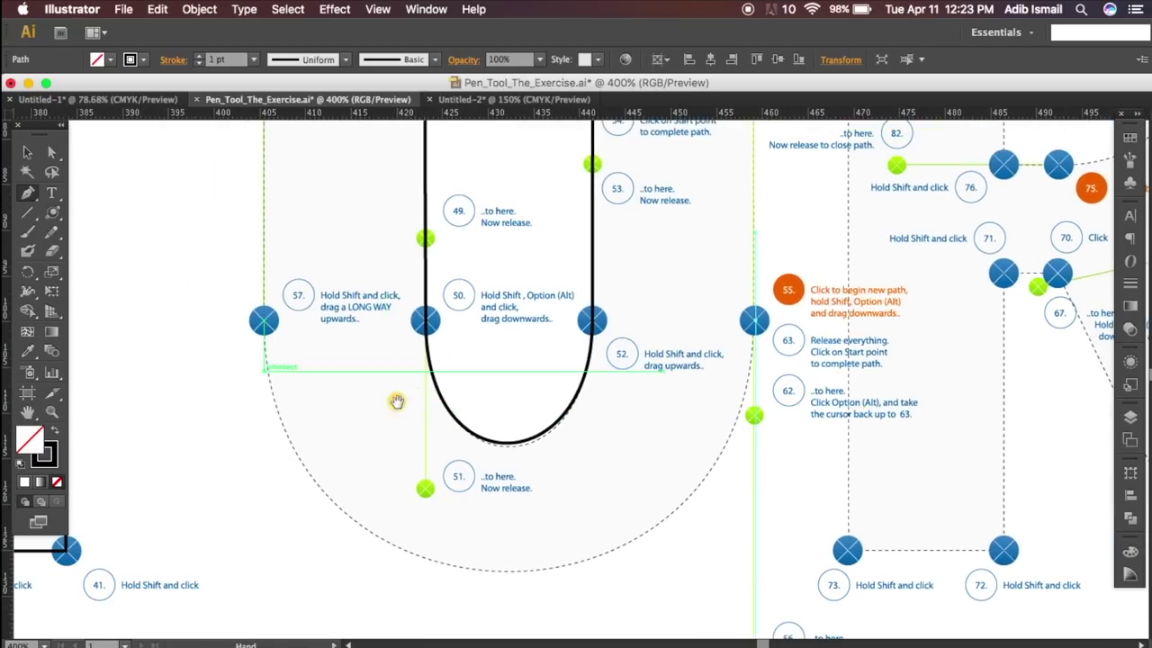
left_click_drag(263, 322, 283, 209)
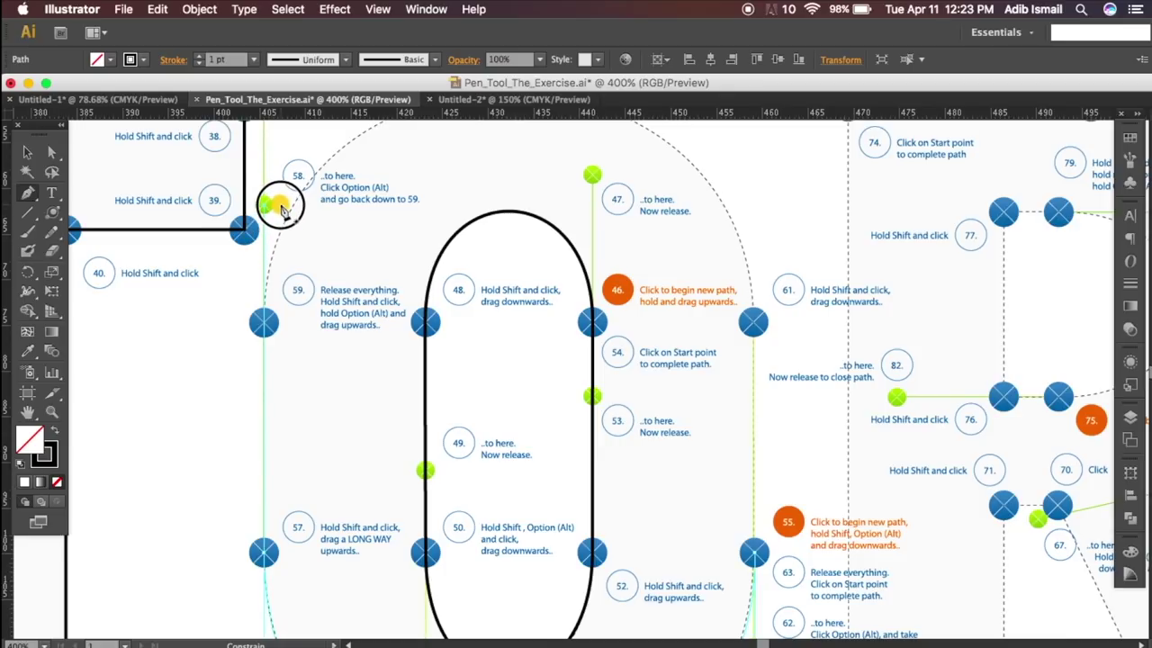
left_click_drag(282, 209, 282, 209)
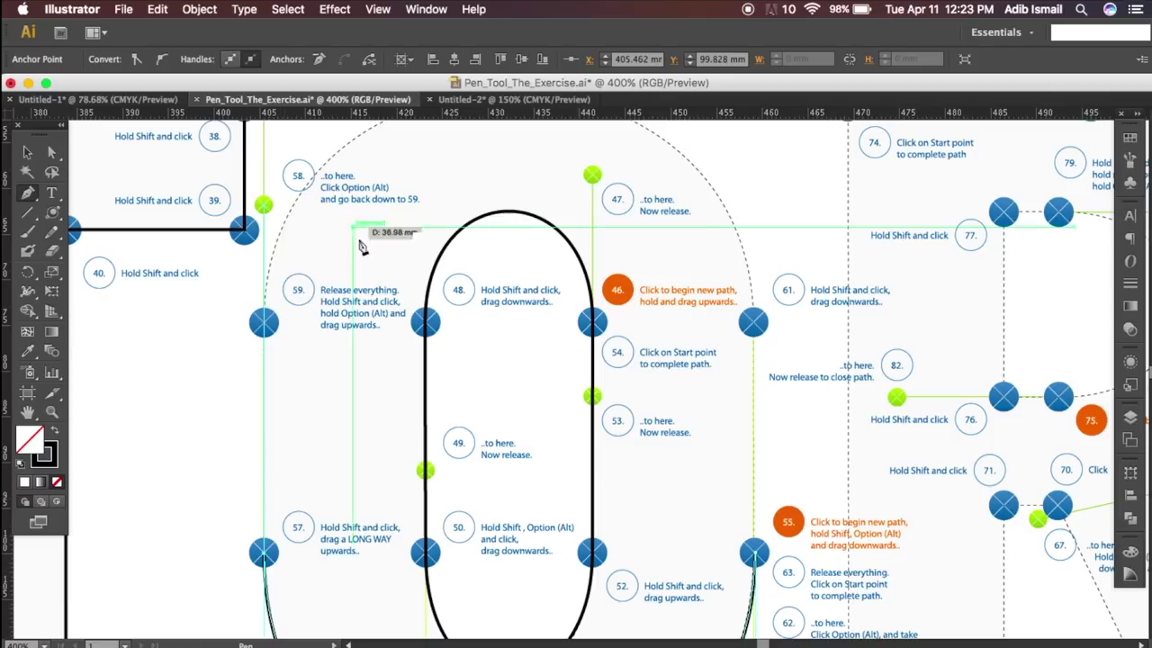
Step: Curve the outer outline through points 59–62 and close it at start point 55
left_click(264, 324, "shift")
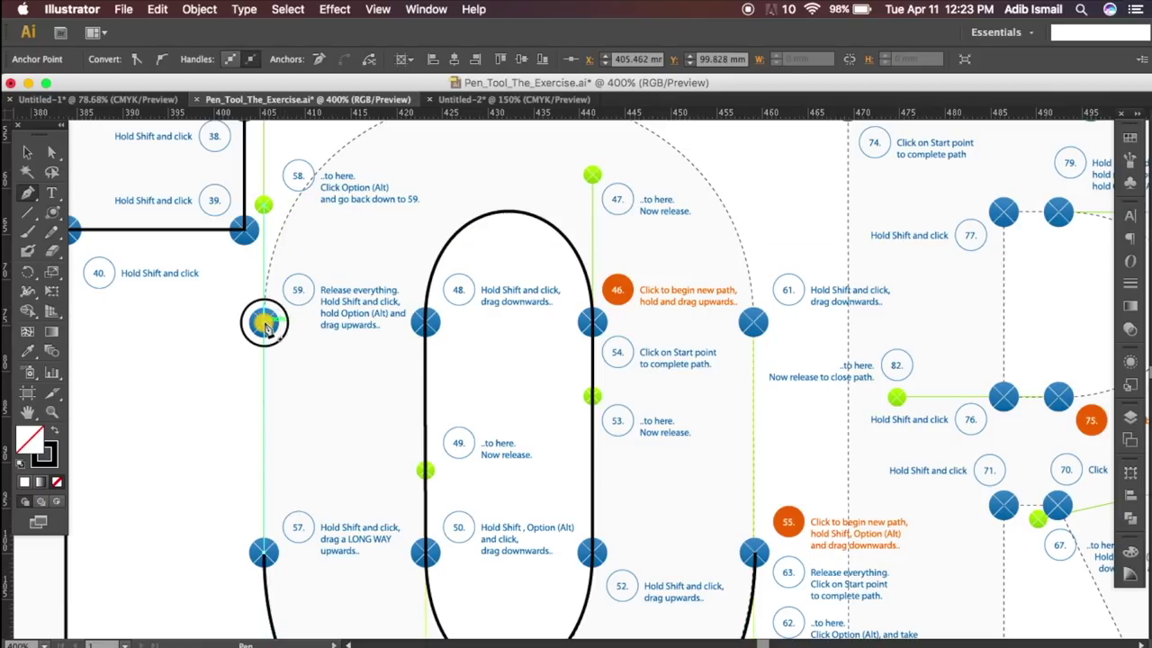
left_click_drag(264, 324, 292, 248)
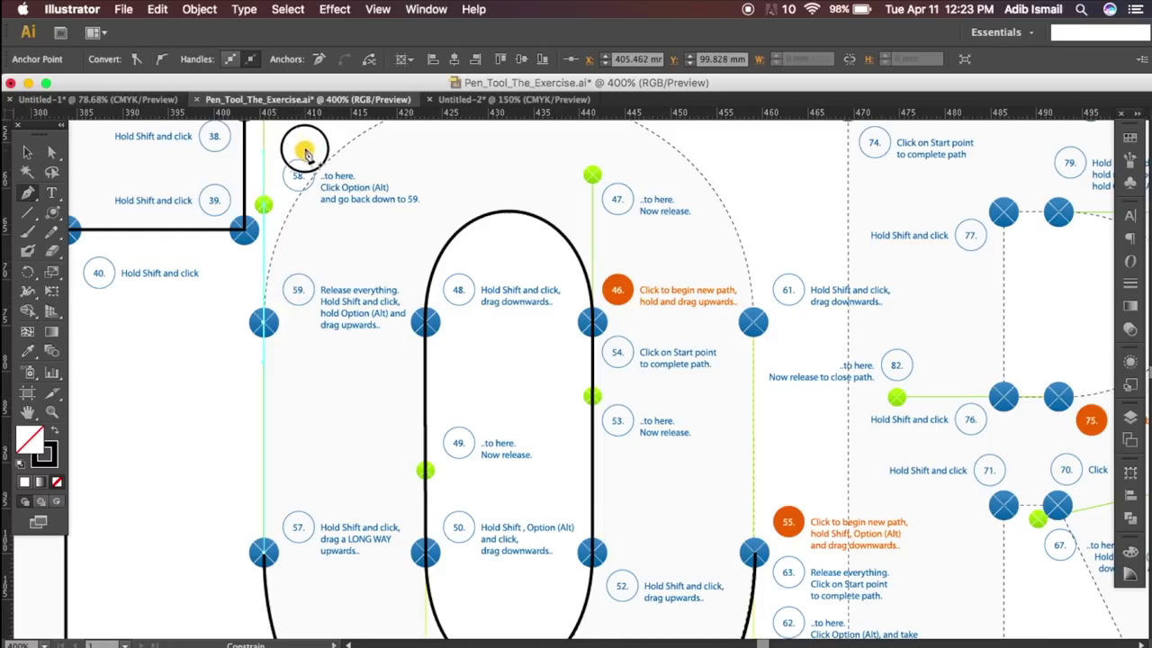
scroll(306, 162, "up", 5)
left_click_drag(293, 248, 317, 330)
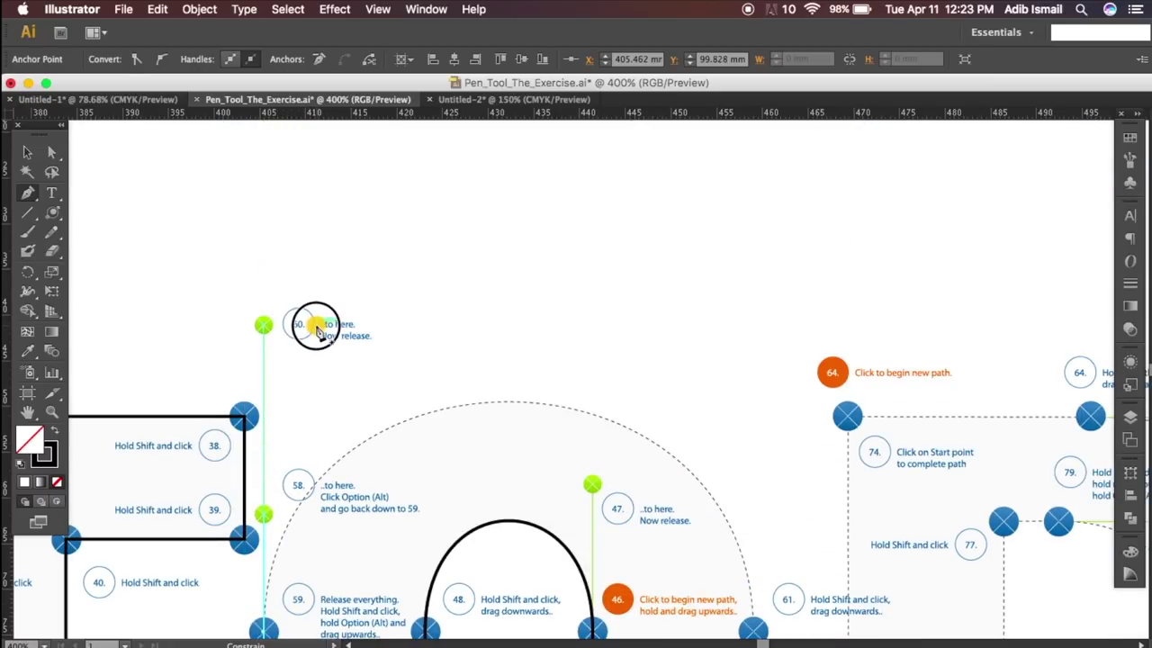
scroll(360, 351, "down", 3)
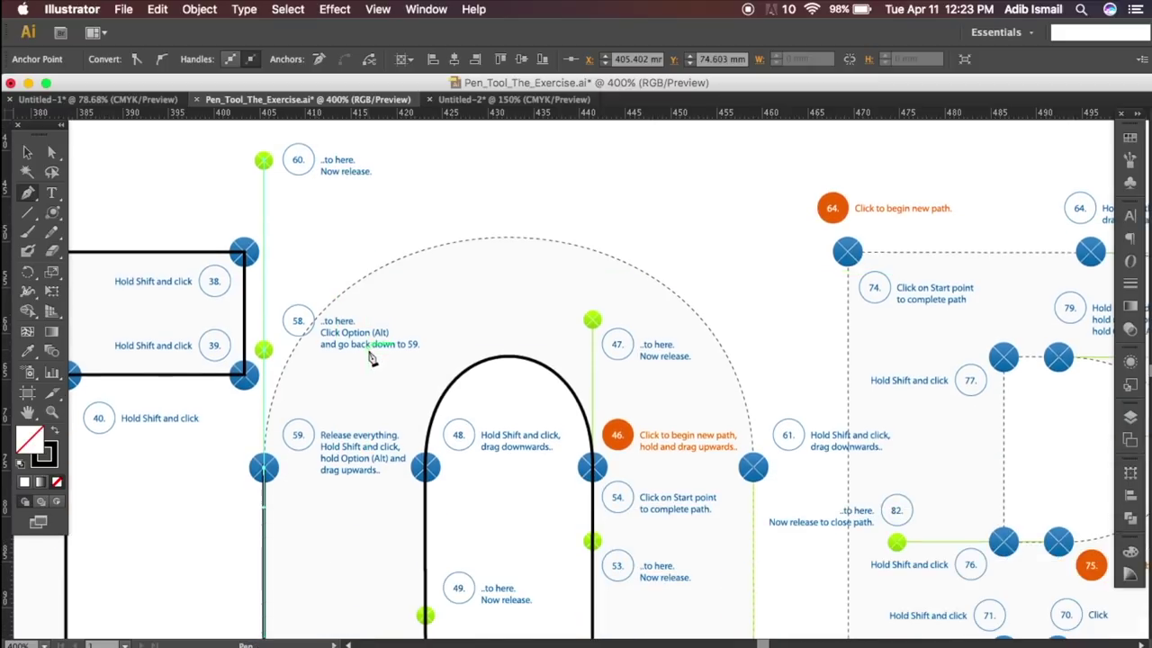
mouse_move(753, 469)
left_mouse_down()
mouse_move(748, 542)
mouse_move(752, 510)
mouse_move(782, 525)
left_mouse_up()
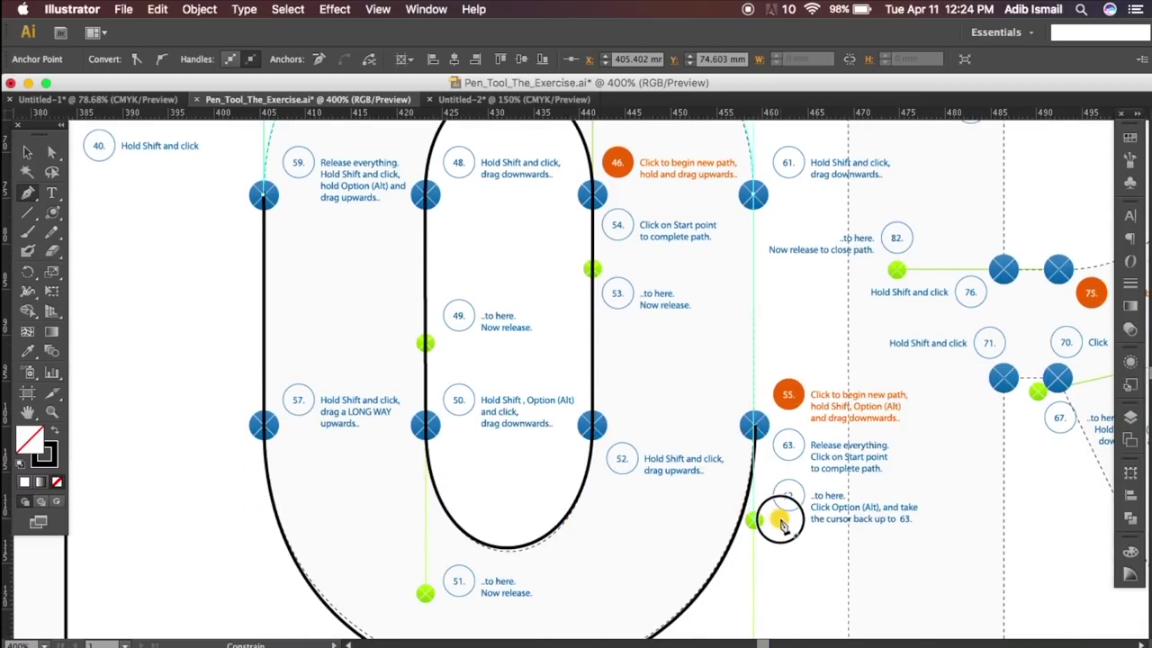
left_click_drag(781, 525, 780, 522)
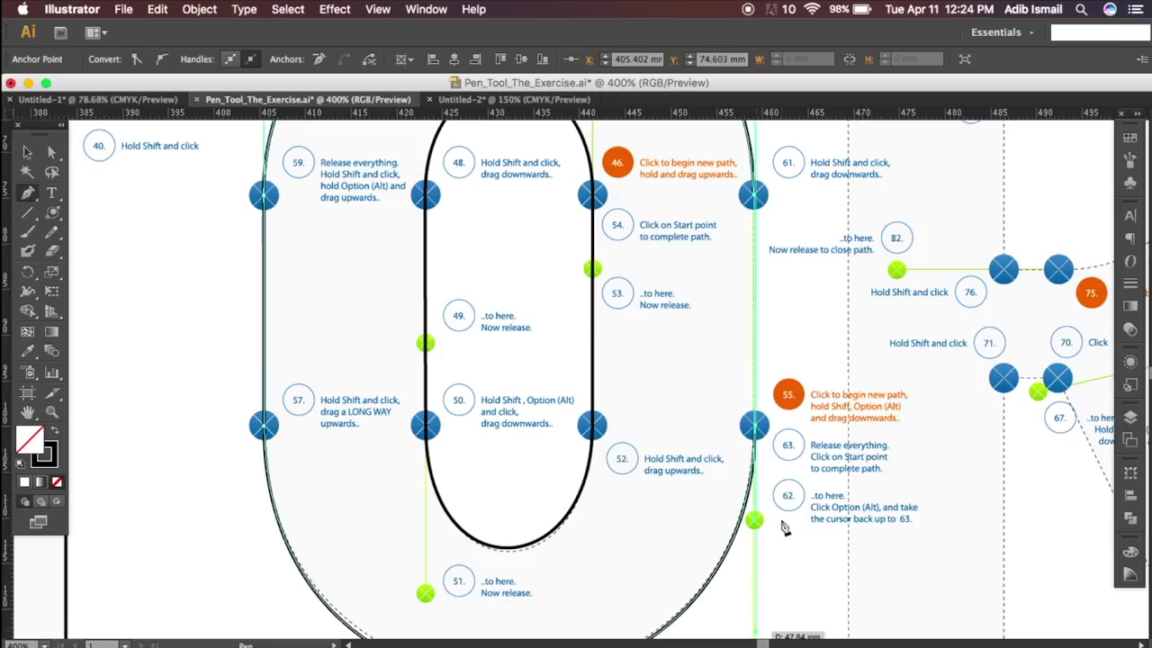
left_click(757, 429)
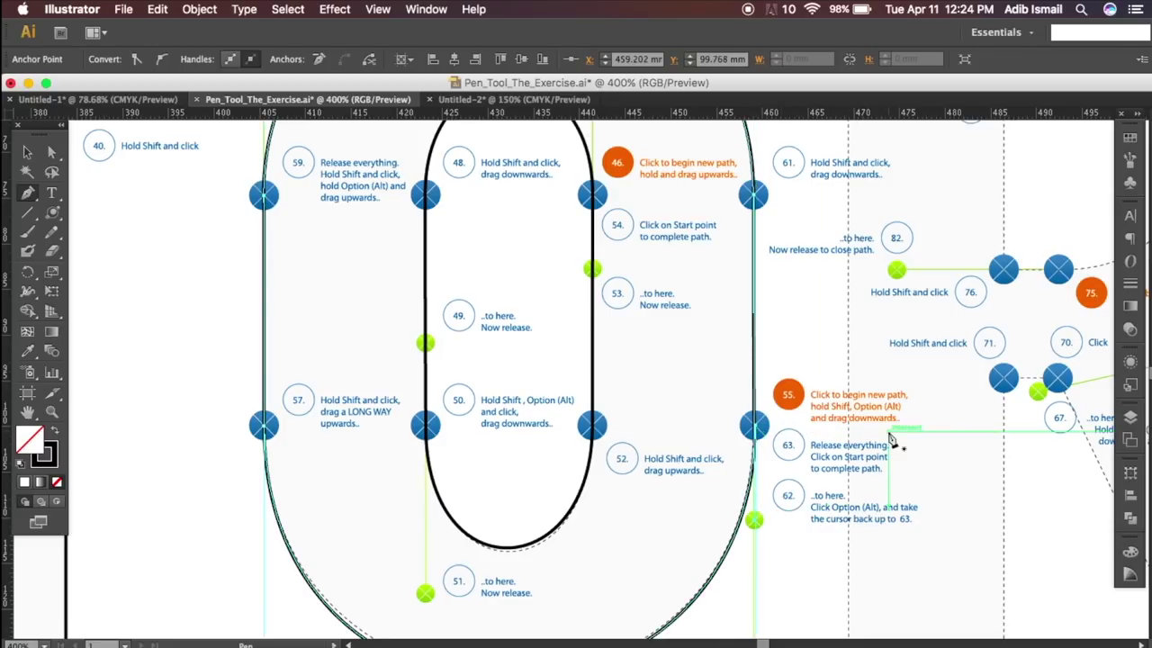
left_click(51, 411)
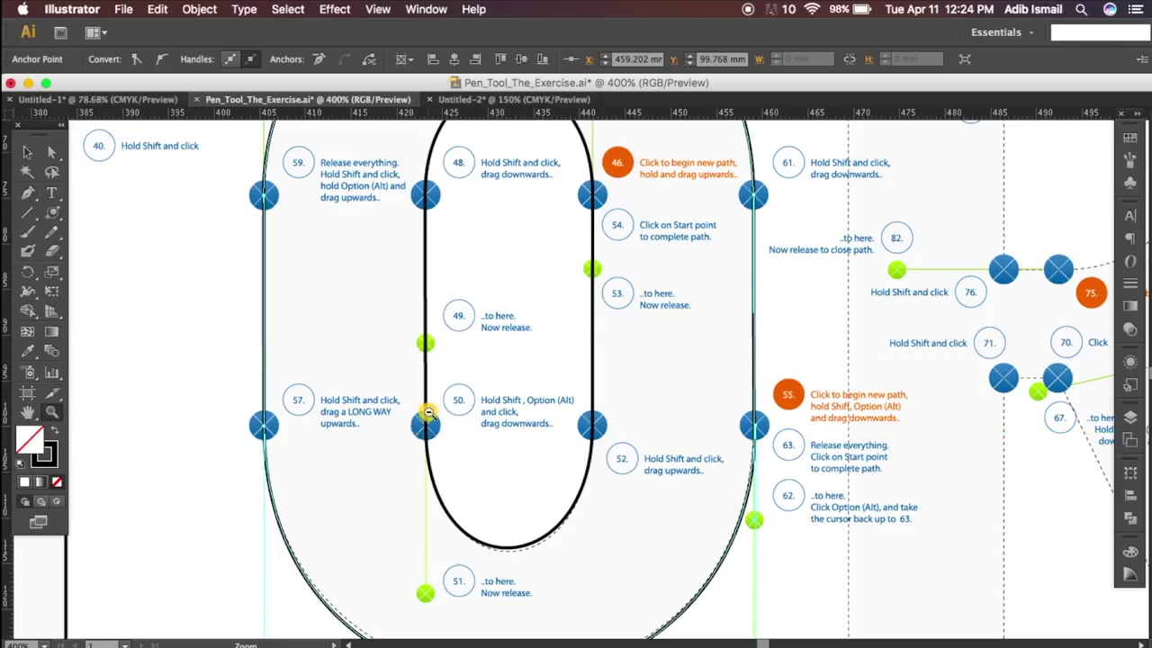
left_click(691, 416, "alt")
left_click_drag(762, 399, 710, 406)
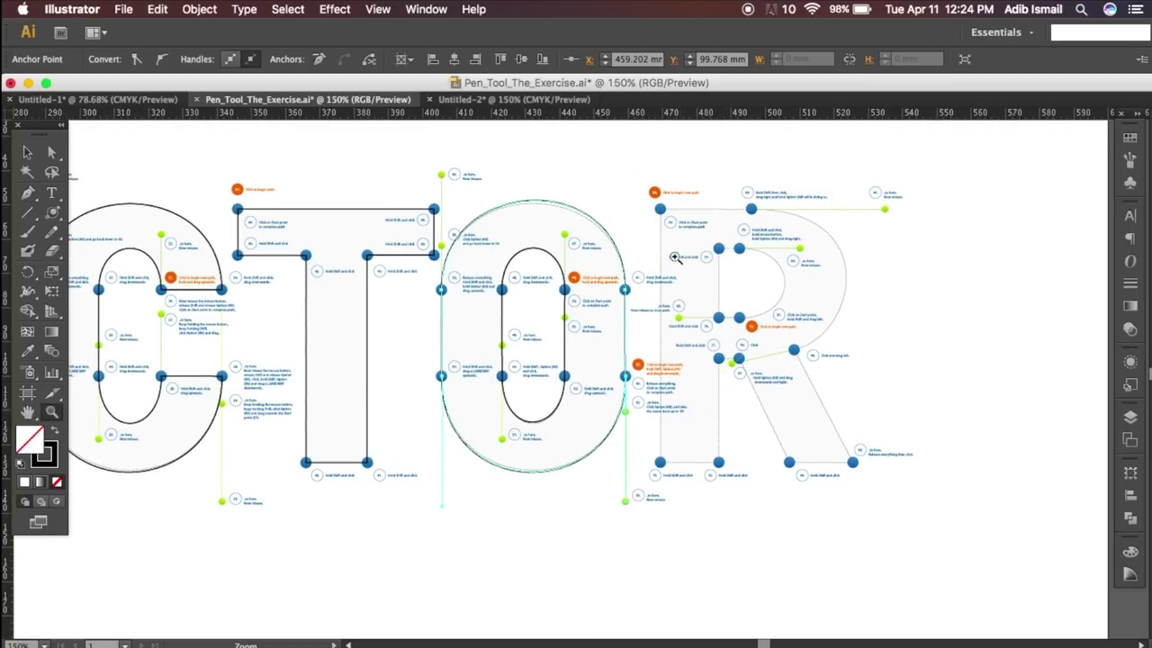
left_click(888, 444)
Step: Zoom in on the R and start its outline at point 64 with a handle dragged to 65
left_click(417, 205)
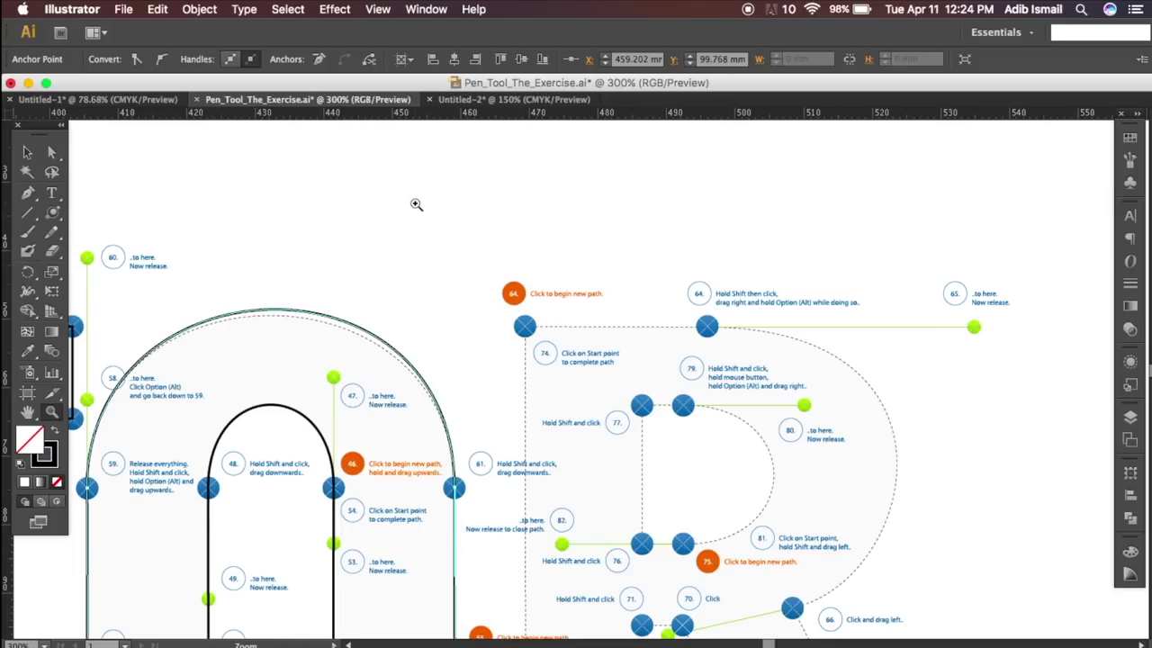
left_click(540, 330)
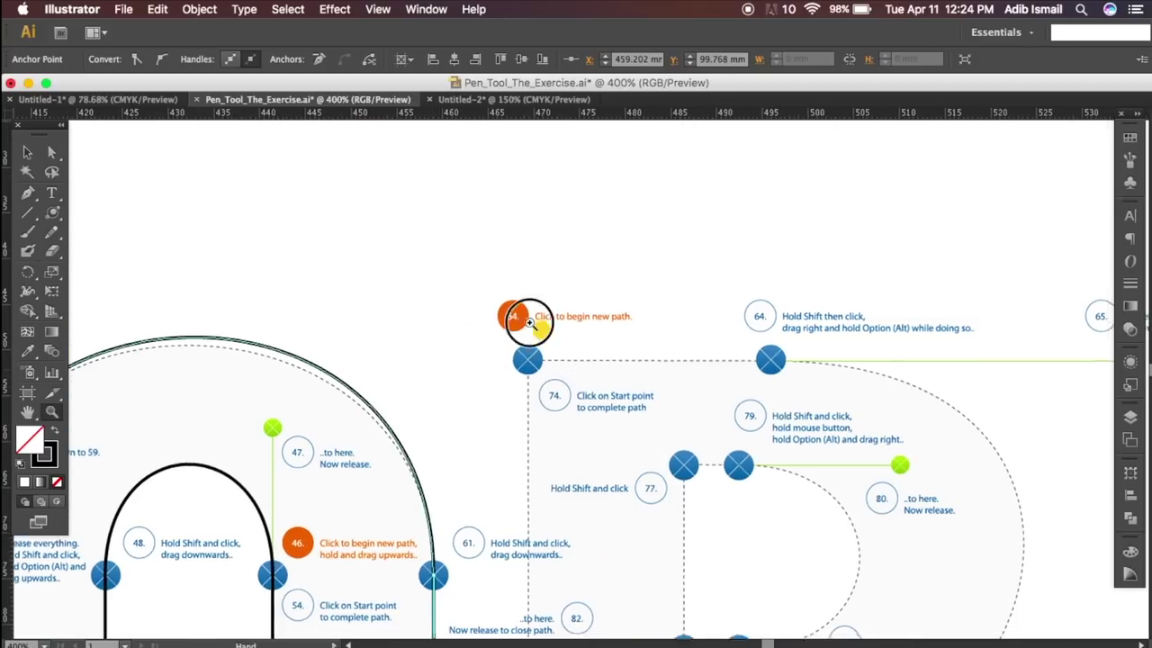
left_click(25, 196)
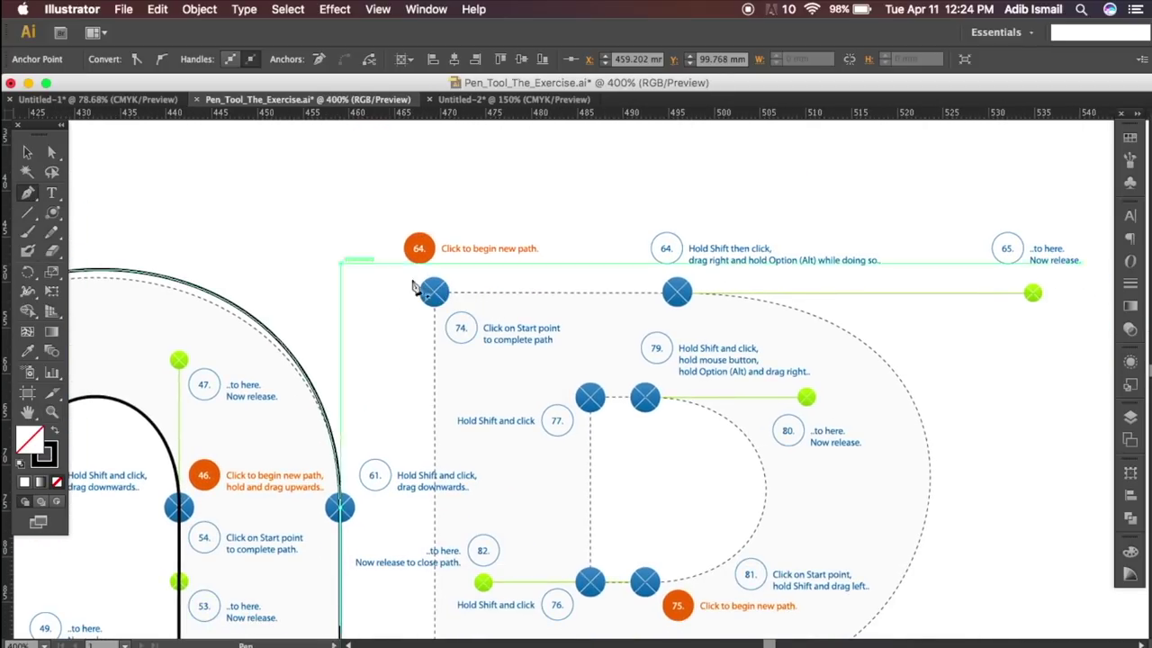
left_click(433, 292)
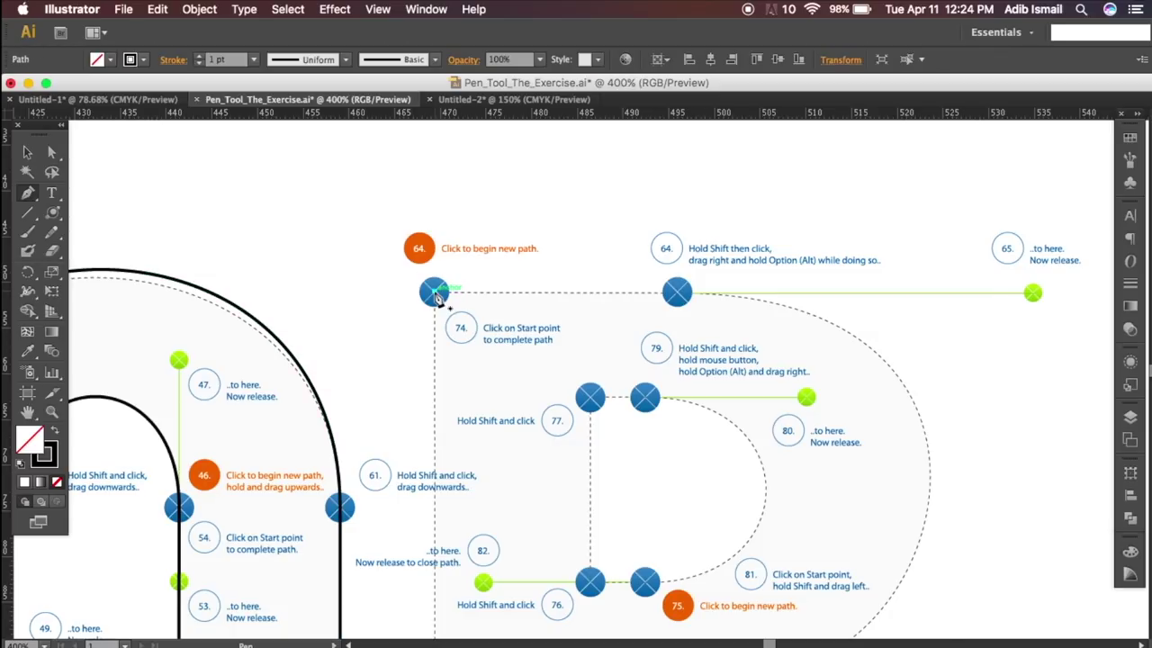
left_click(610, 216, "shift")
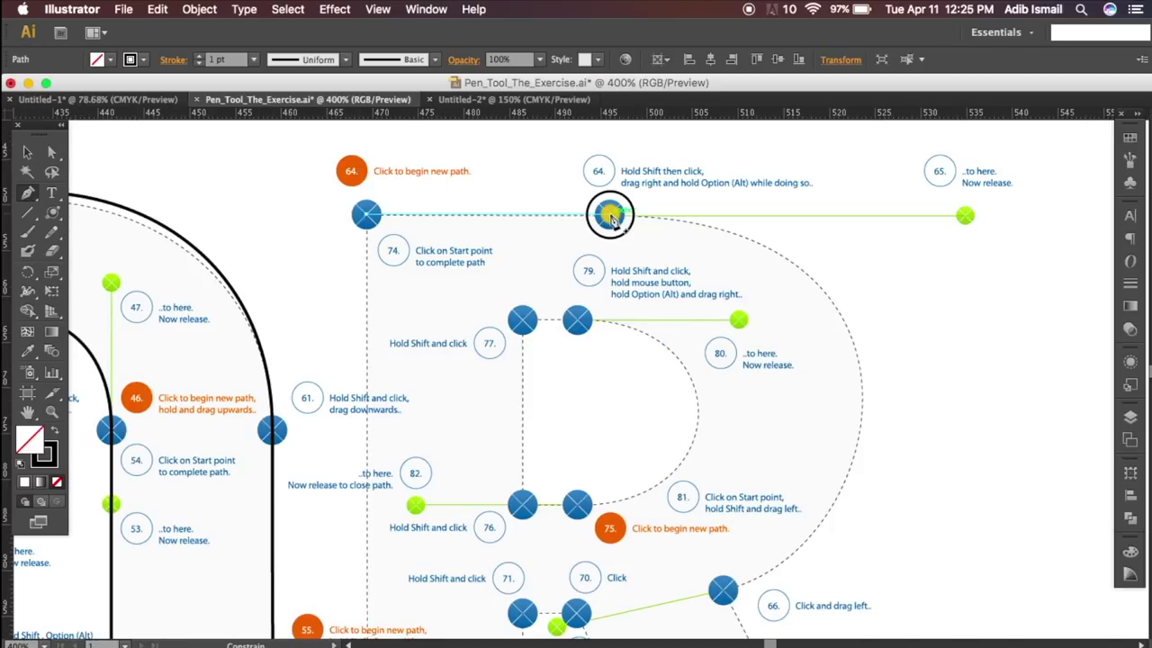
left_click_drag(610, 216, 965, 239)
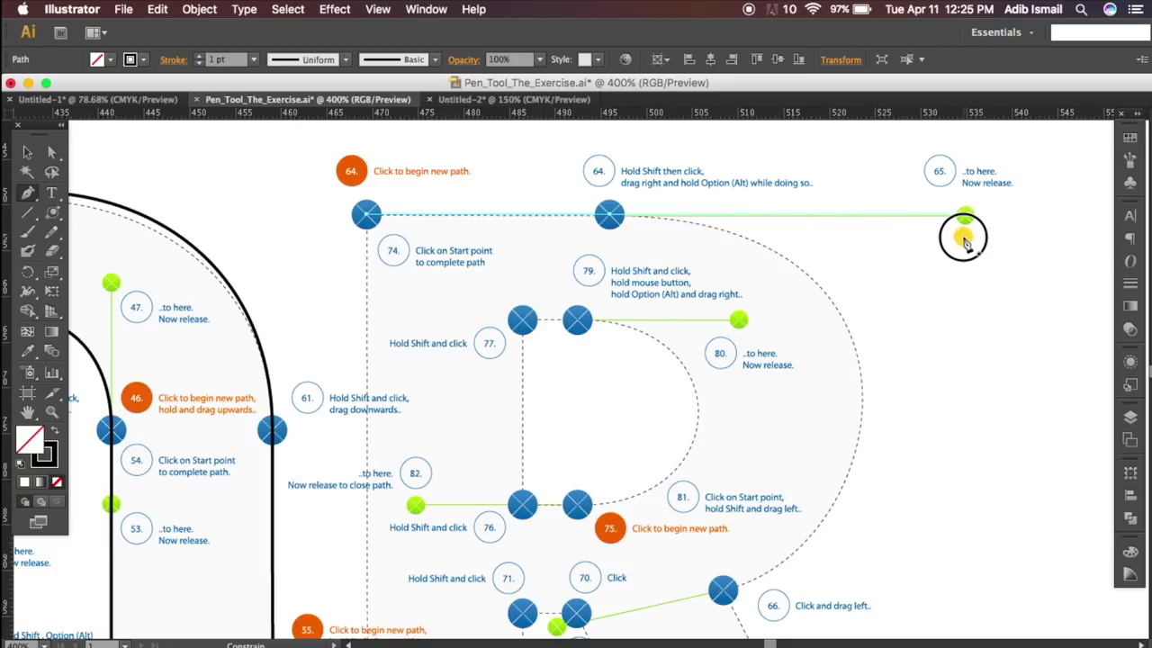
left_click_drag(966, 239, 965, 239)
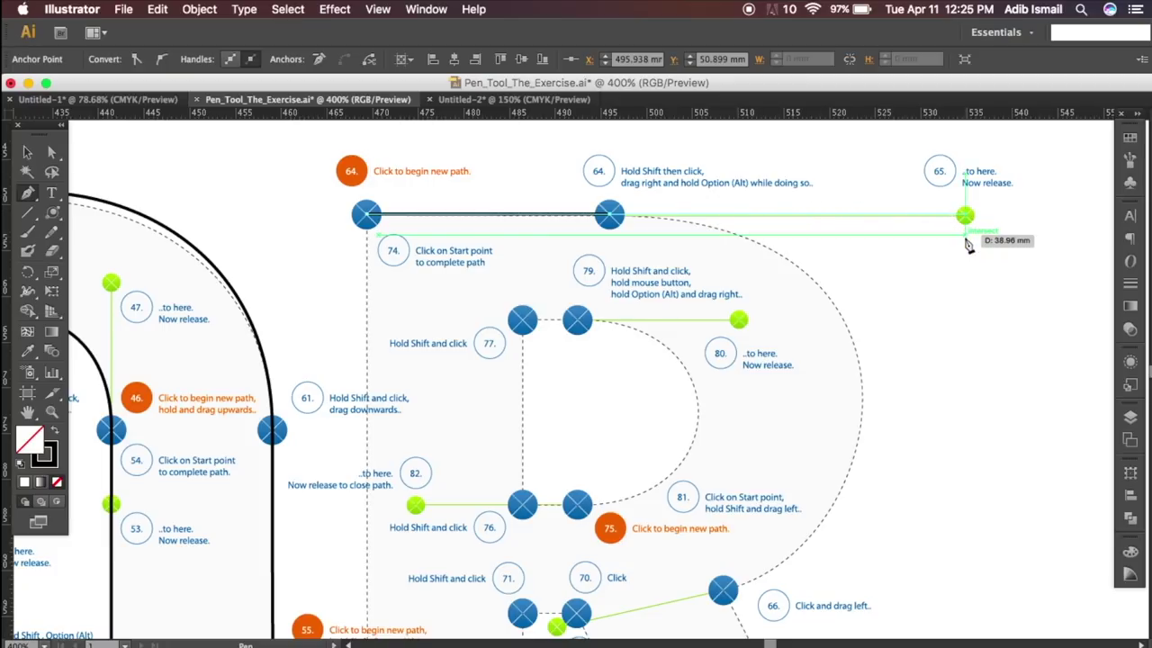
left_click_drag(645, 229, 643, 220)
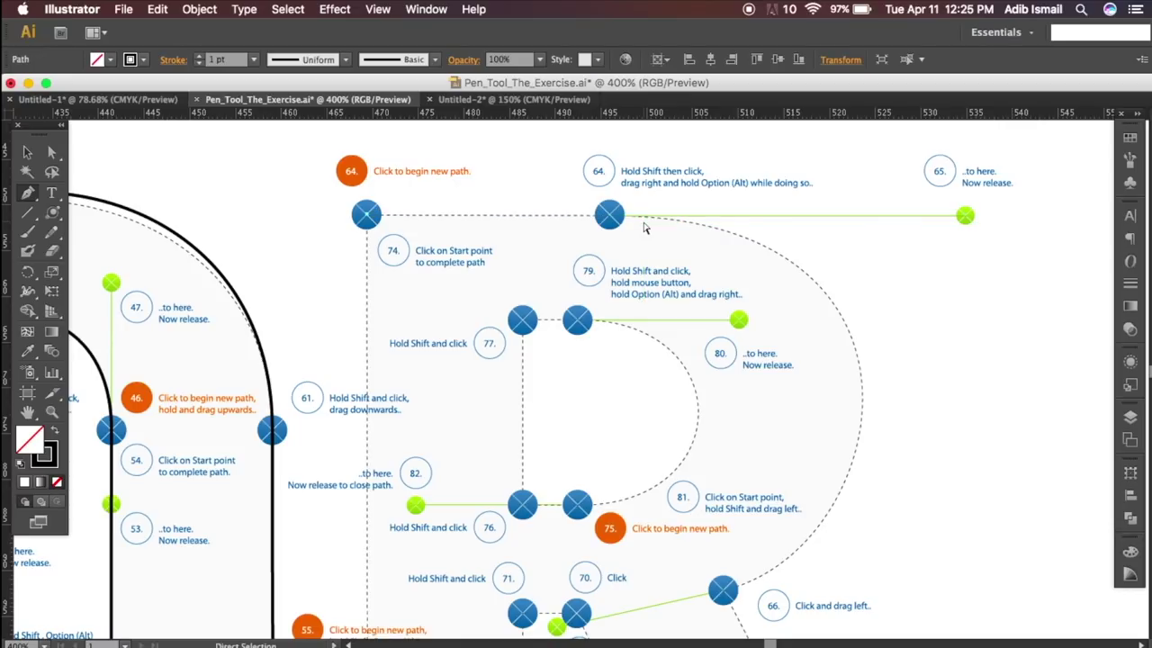
Step: Redraw the R's top edge from anchor 64 to point 65, setting the curve handle there
left_click(367, 219)
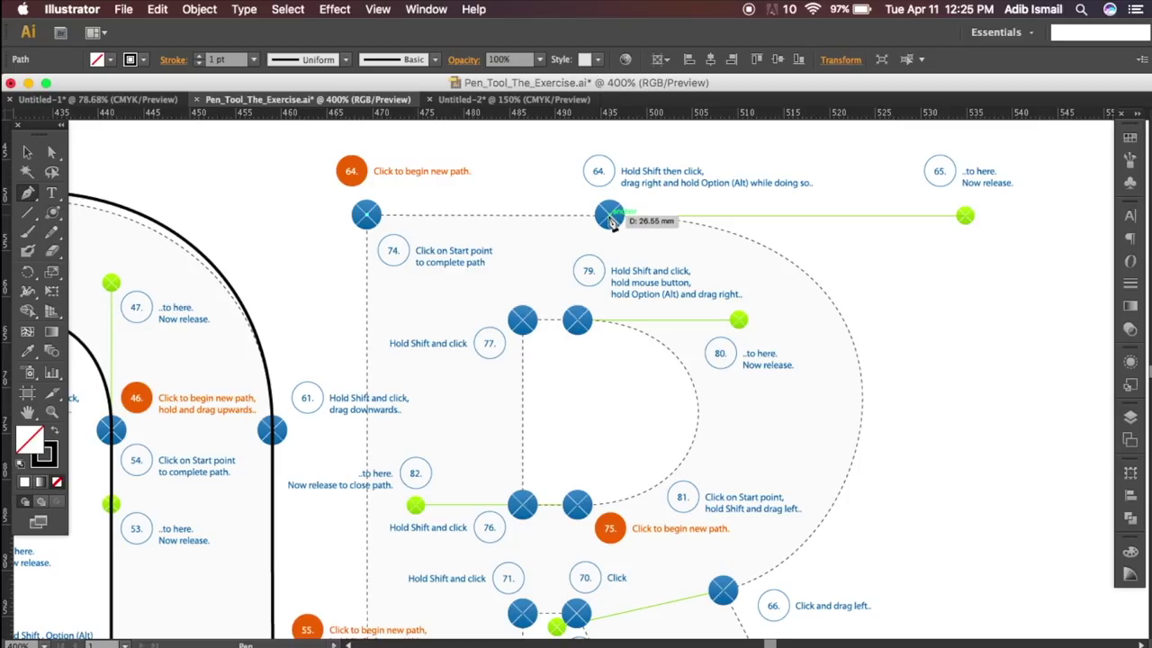
left_click(609, 219, "shift")
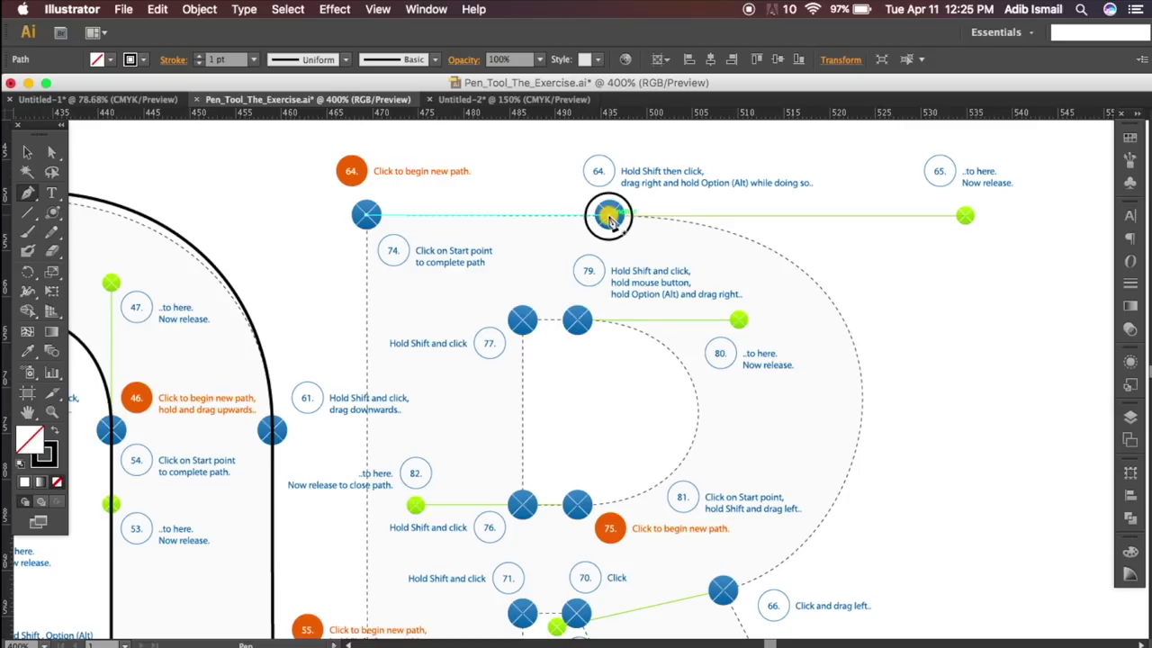
mouse_move(612, 220)
left_mouse_down()
mouse_move(981, 238)
mouse_move(971, 225)
left_mouse_up()
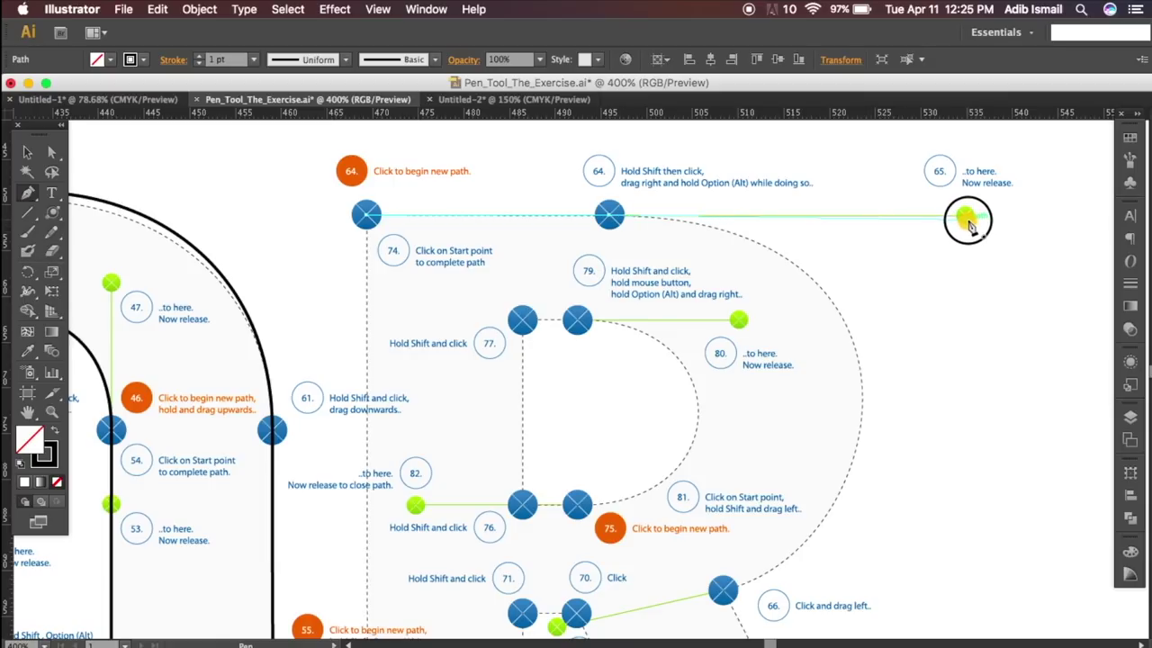
left_click_drag(970, 225, 968, 245)
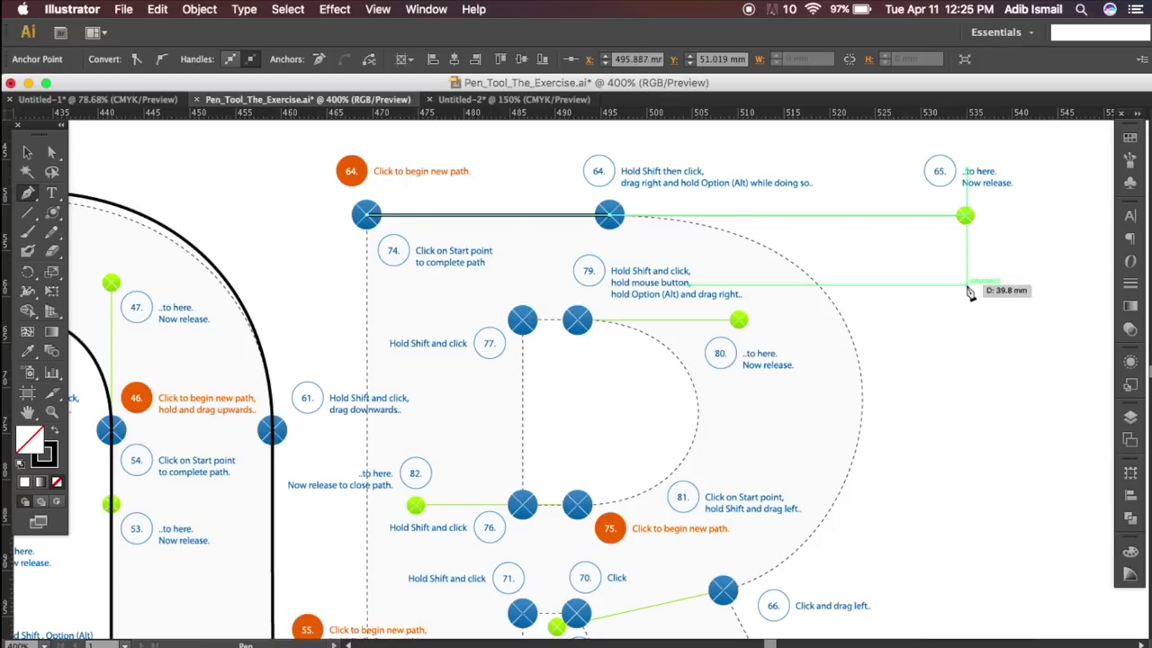
scroll(968, 292, "down", 3)
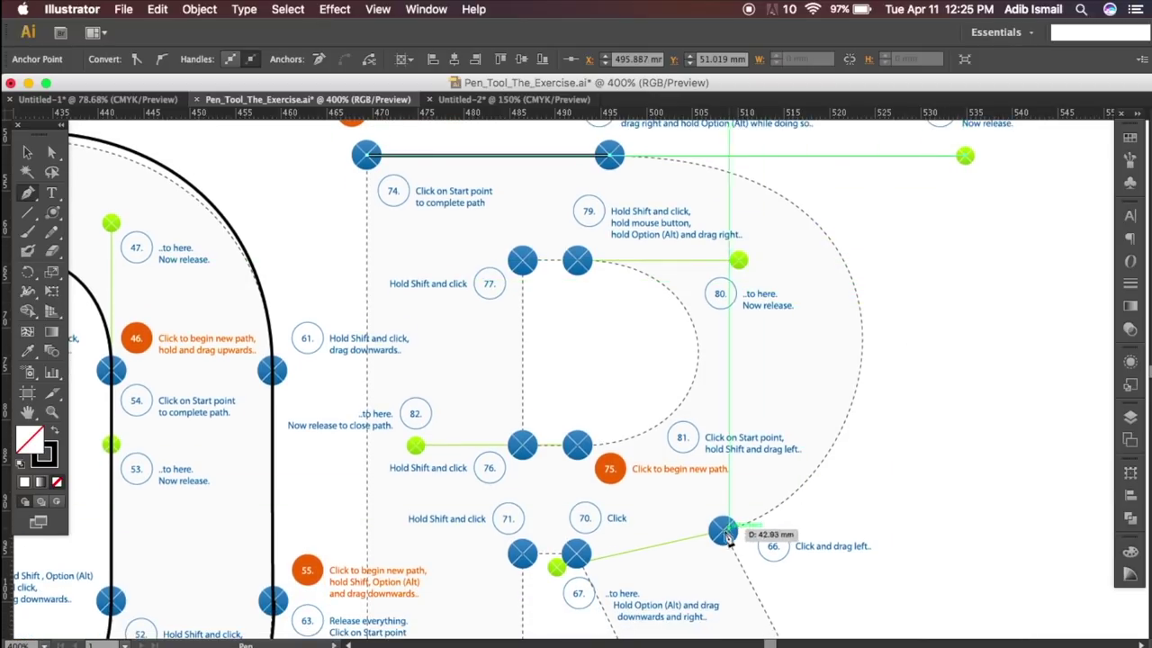
Step: Add a curved anchor at point 66 bending the path around the R's bowl
left_click(724, 533)
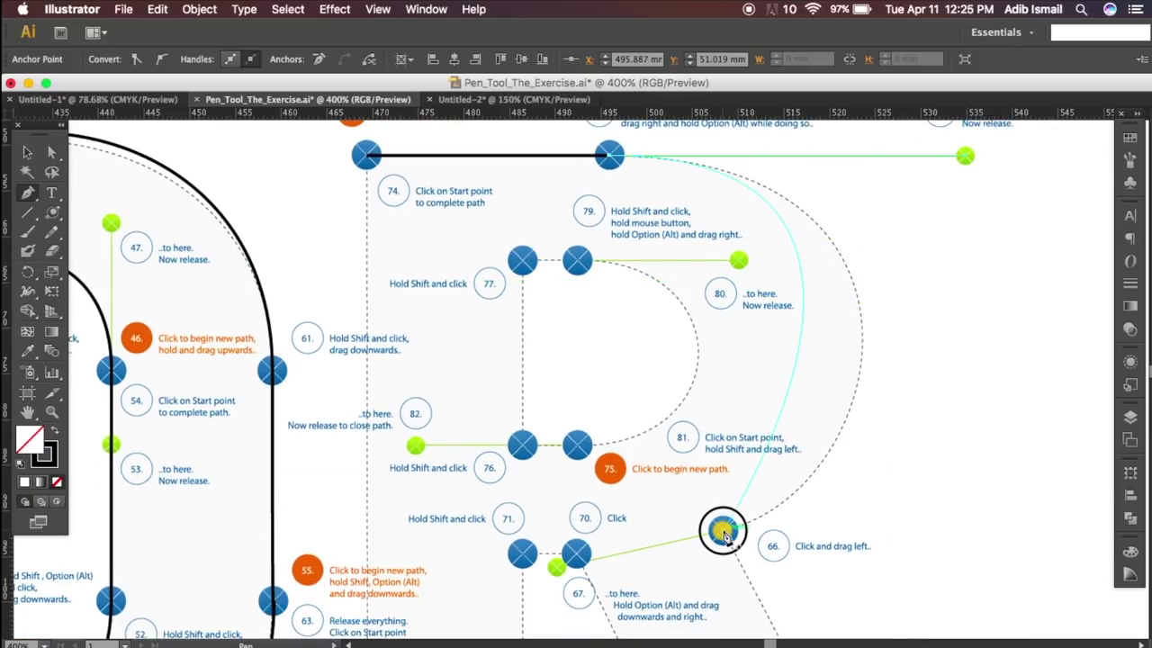
left_click_drag(725, 533, 557, 571)
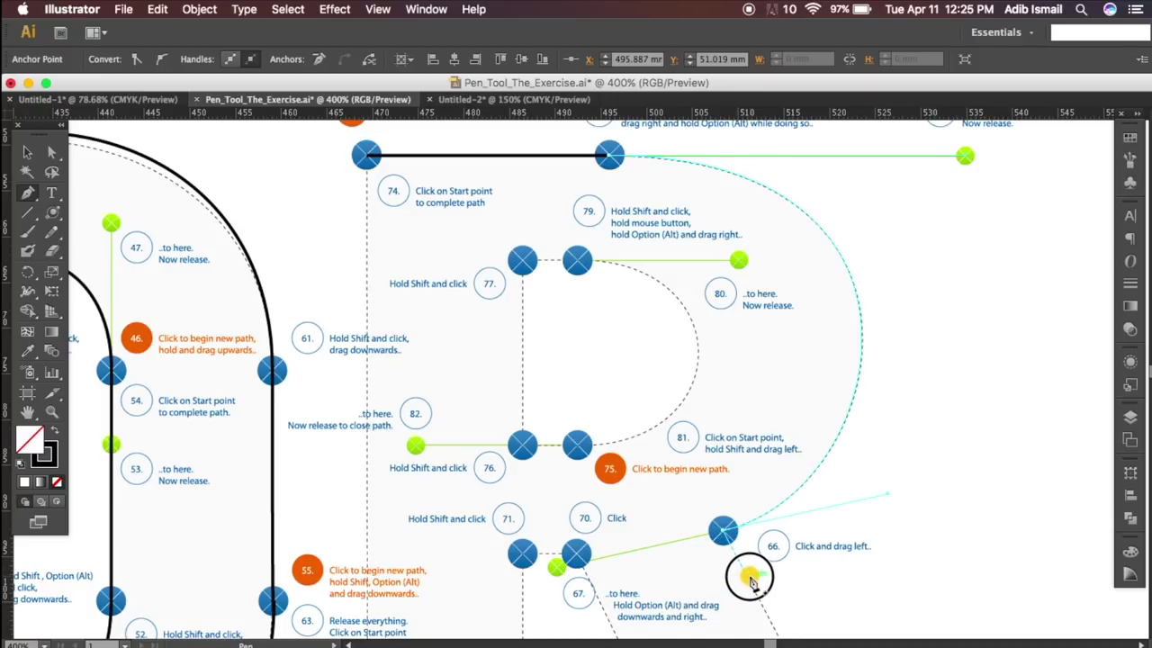
left_click_drag(752, 581, 752, 581)
scroll(779, 514, "down", 5)
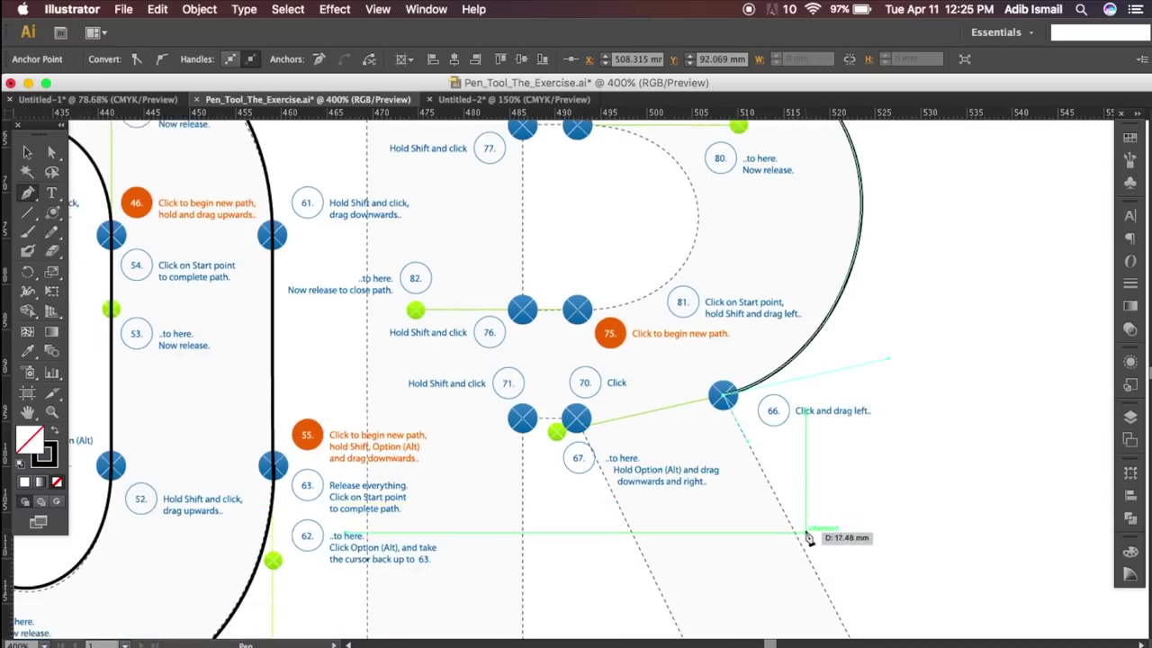
scroll(903, 628, "down", 1)
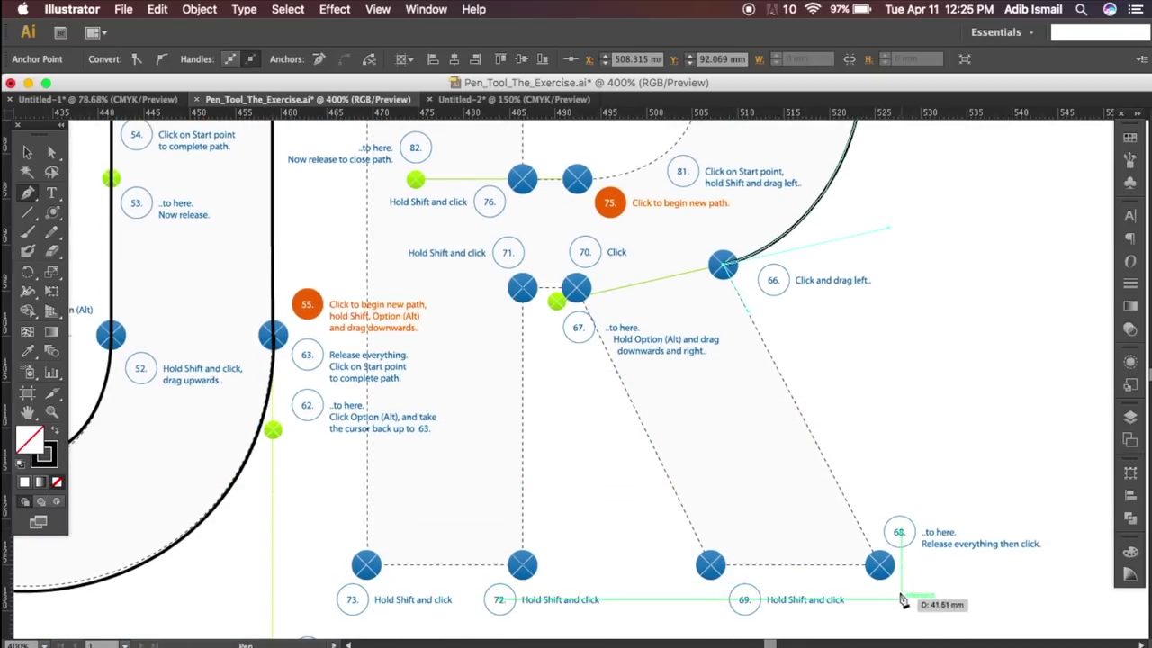
Step: Add straight corners at points 68, 69, 67, 71, 72 and 73, closing at point 74
left_click(880, 567)
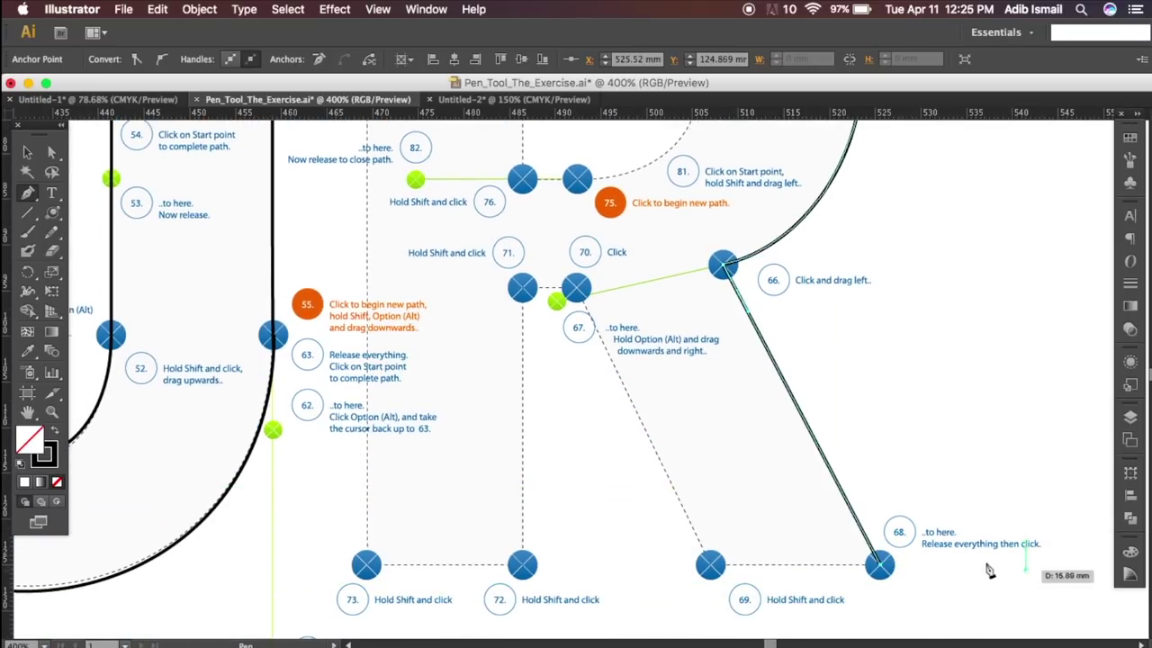
left_click(711, 567)
left_click(576, 288)
left_click(523, 289, "shift")
left_click(522, 565, "shift")
left_click(367, 564, "shift")
scroll(367, 451, "up", 6)
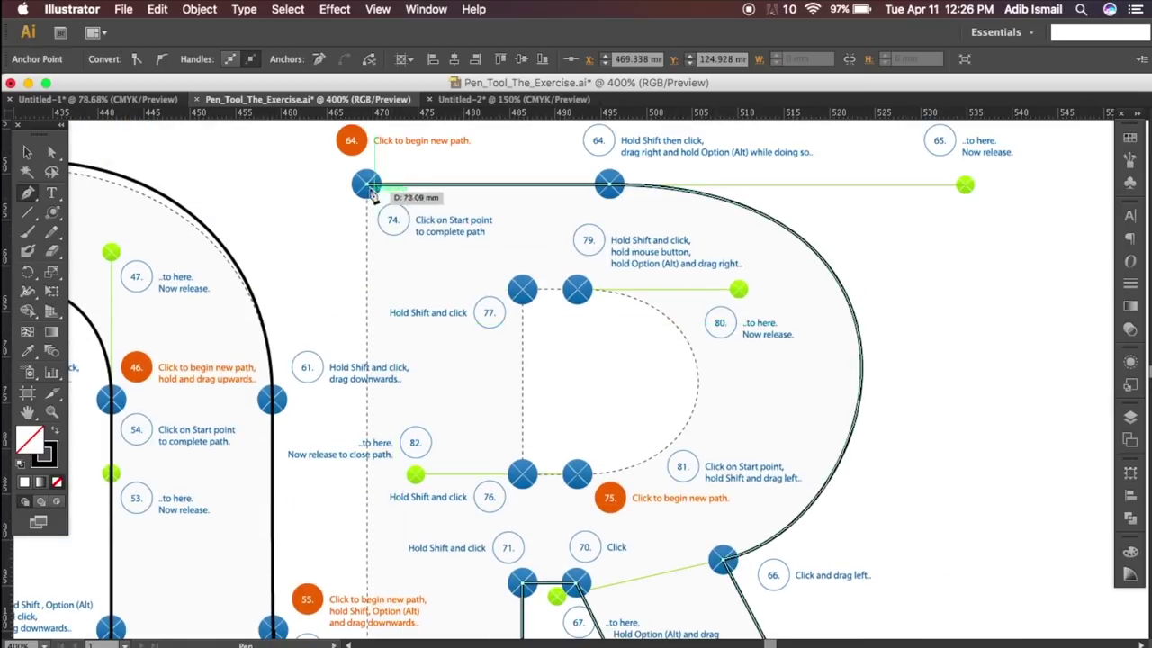
left_click(367, 188)
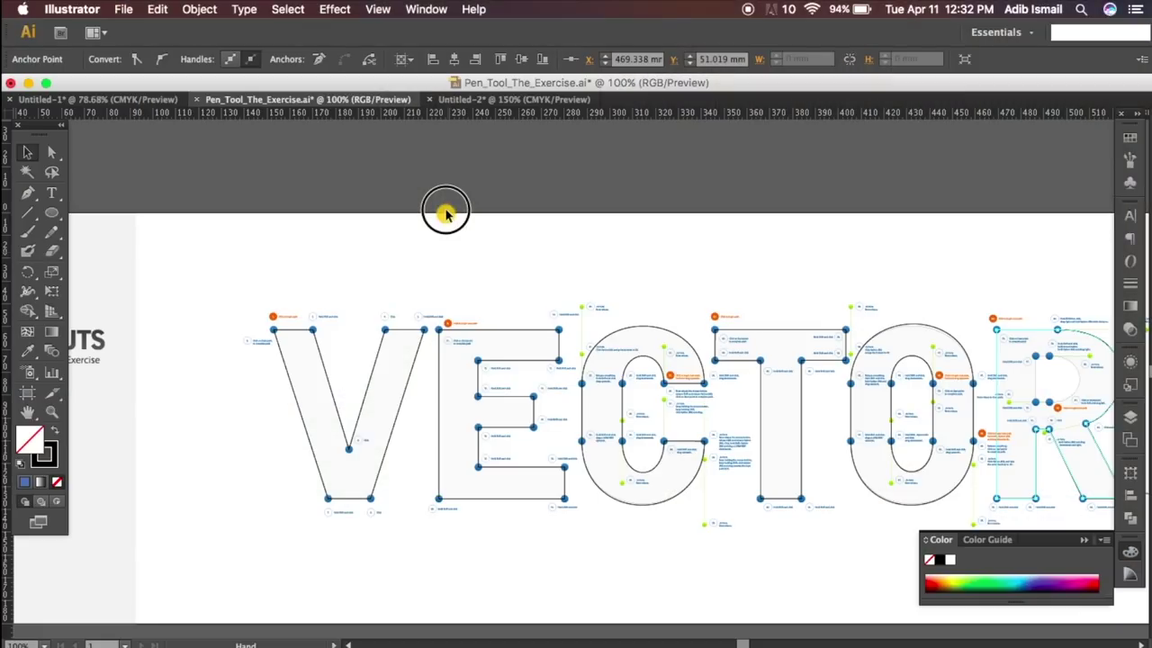
Step: Pan to show the whole traced VECTOR artwork and select the V path
left_click_drag(446, 214, 330, 168)
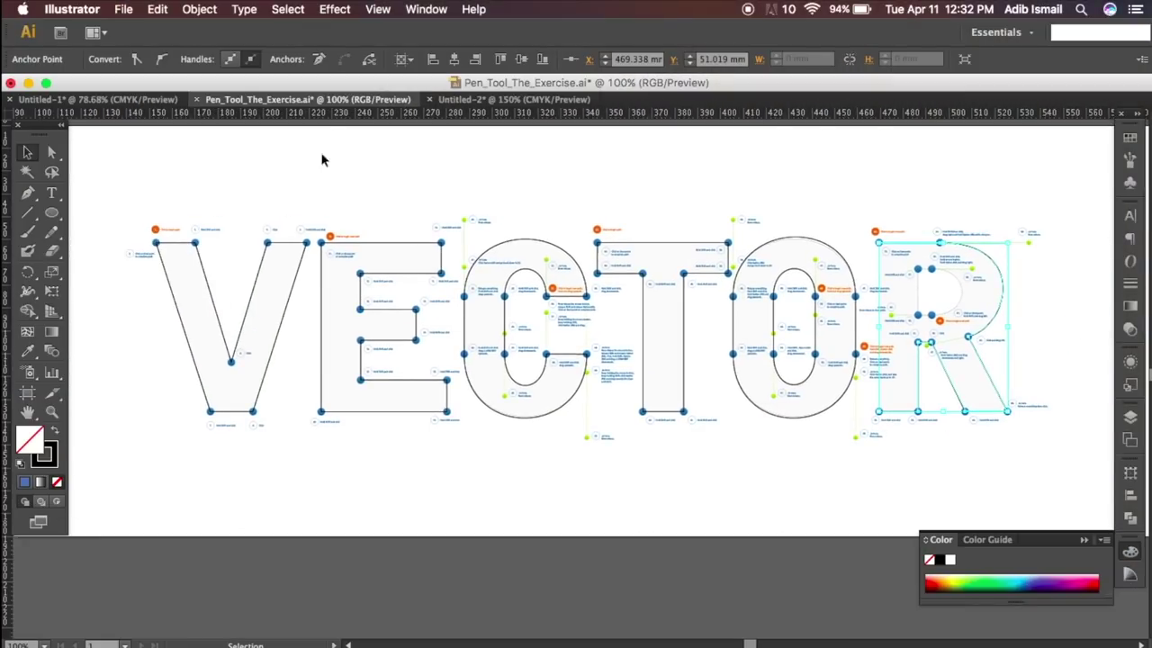
left_click(202, 266)
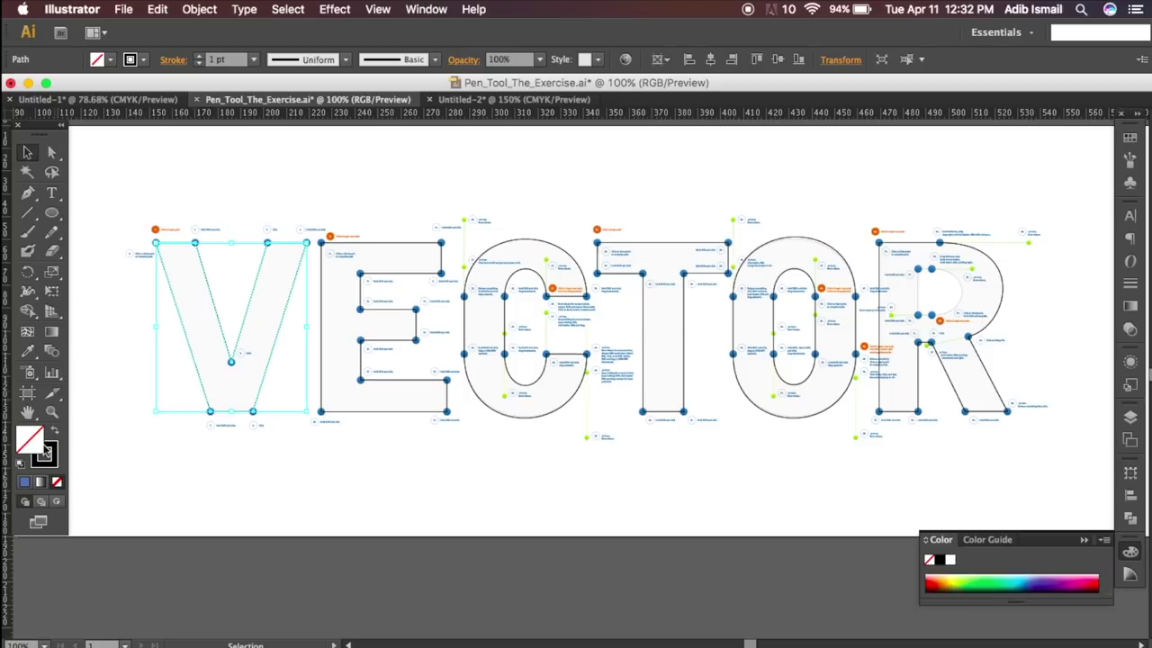
Step: Fill the V with red using the Fill swatch colour picker
double_click(37, 441)
left_click(236, 269)
left_click(409, 242)
Step: Select the E and give it the olive fill A89318
left_click(321, 299)
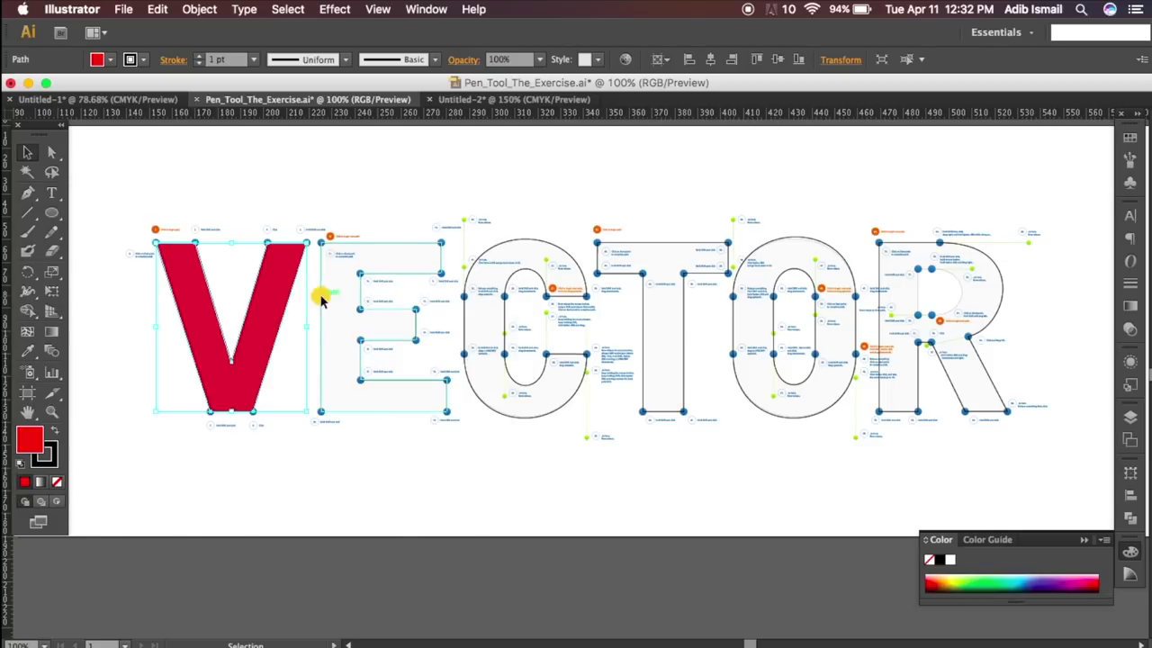
double_click(32, 441)
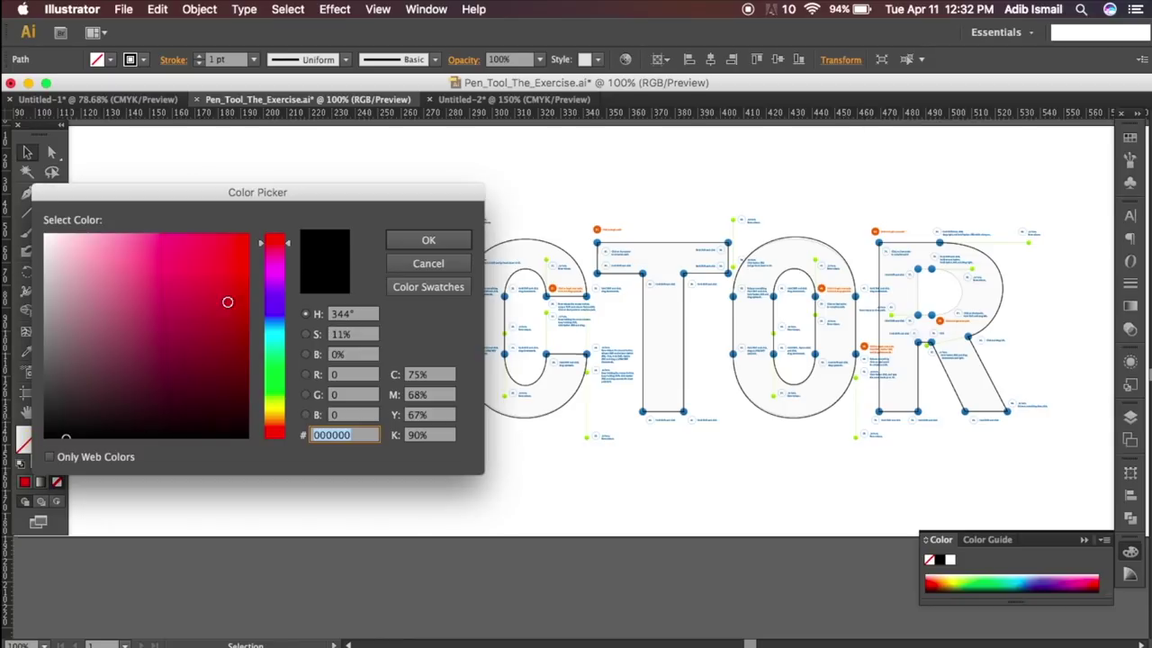
left_click(275, 414)
left_click(428, 263)
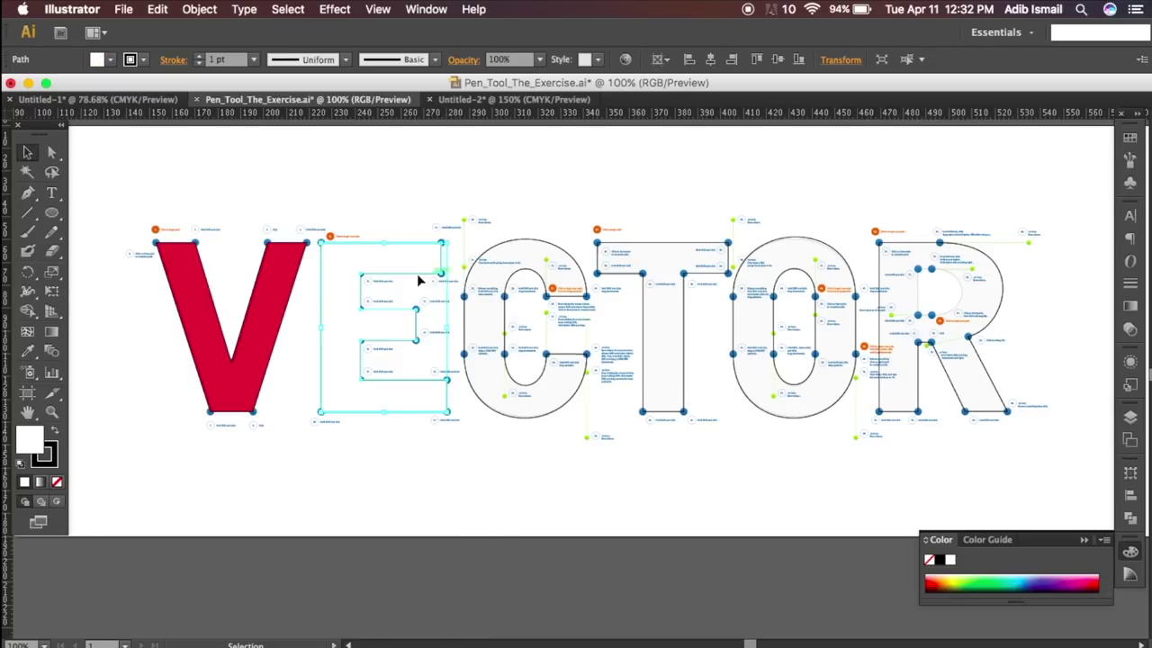
double_click(34, 439)
left_click(275, 410)
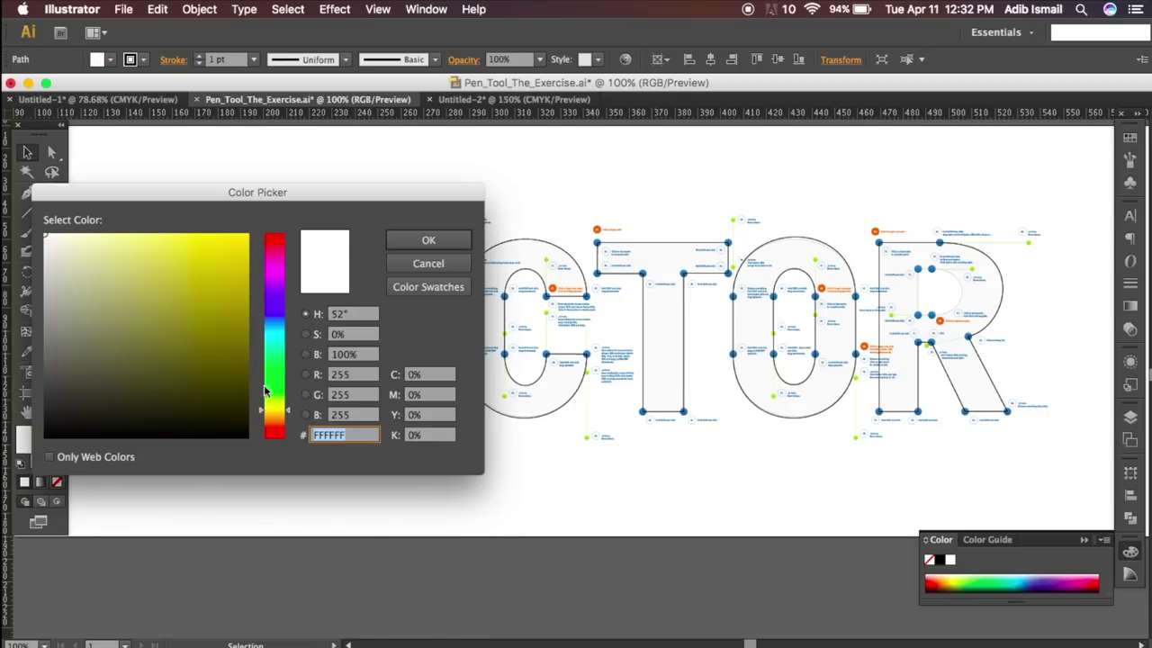
left_click(219, 304)
left_click(429, 240)
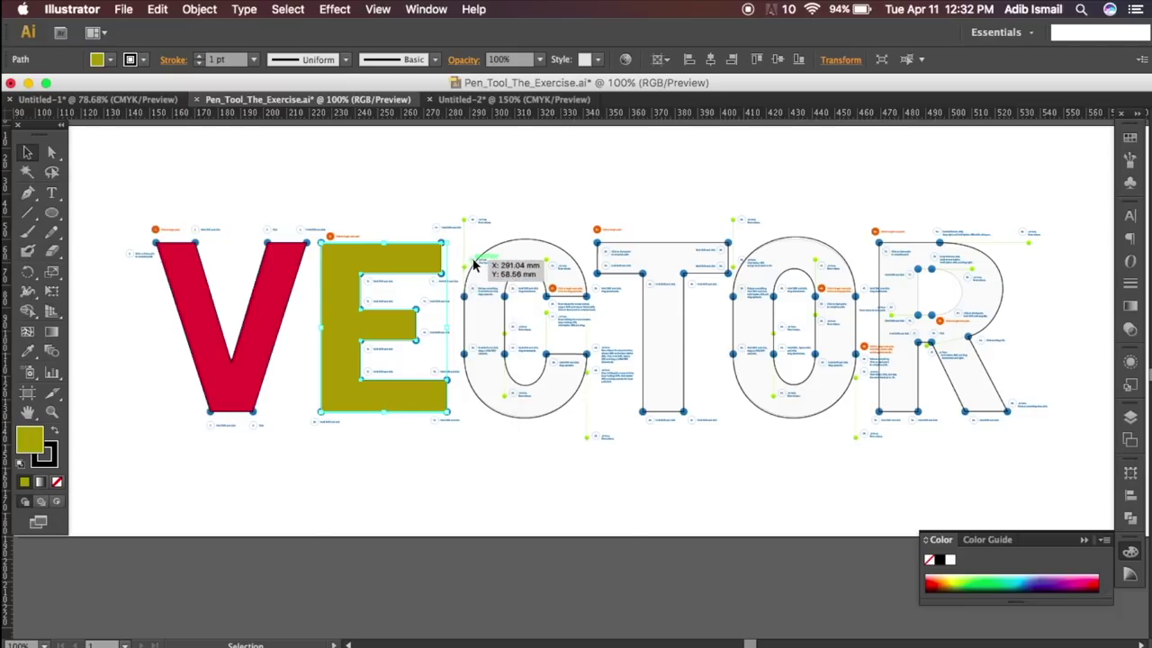
left_click(475, 263)
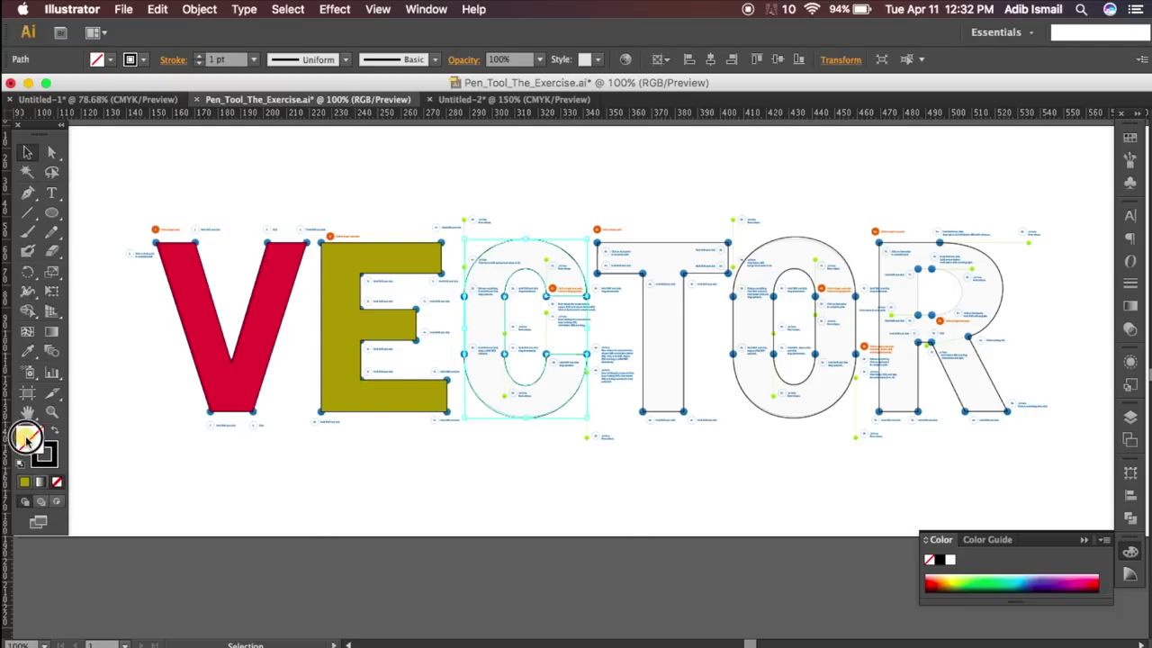
Step: Fill the C with bright green 42EF29
double_click(27, 438)
left_click(275, 377)
left_click(214, 246)
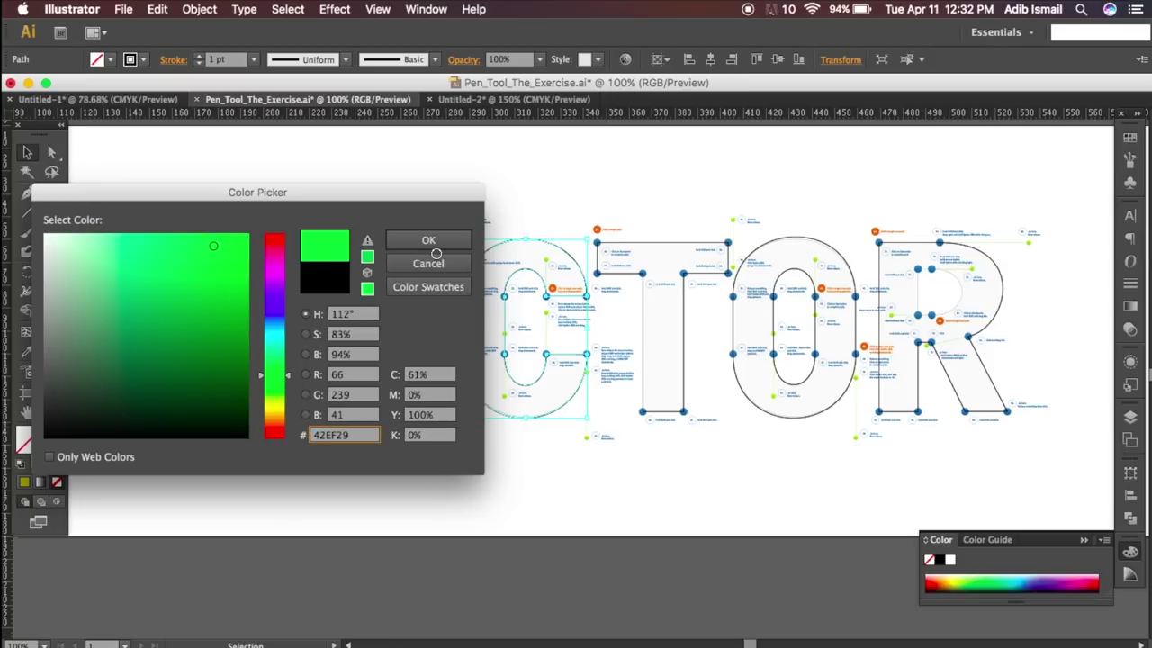
left_click(448, 241)
left_click(615, 275)
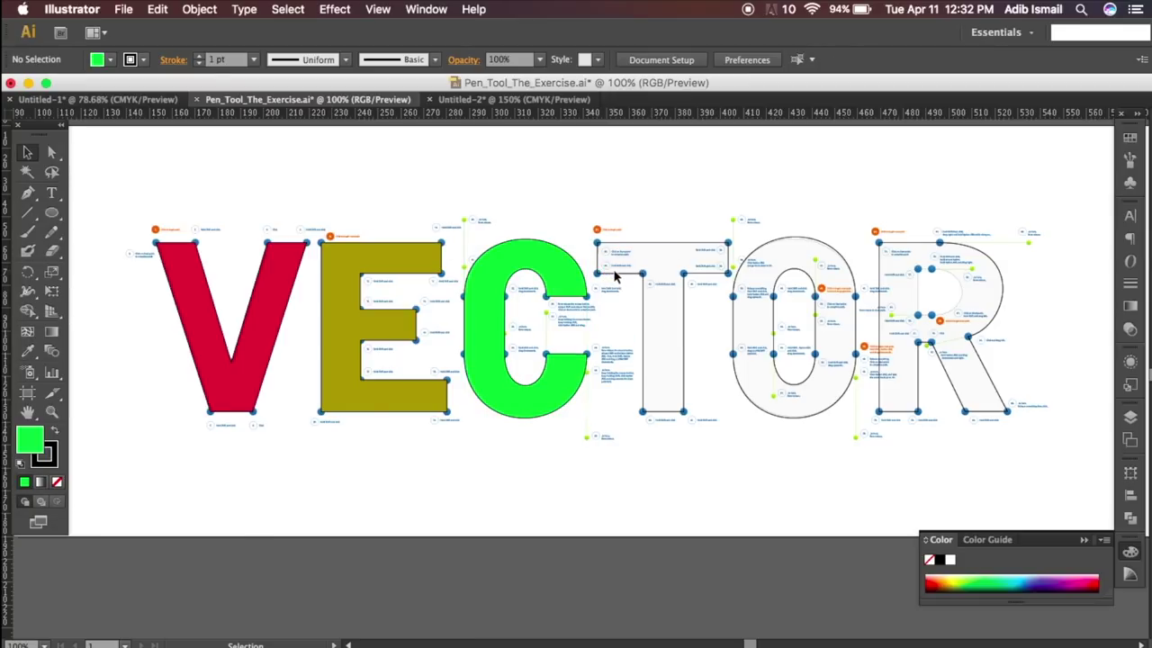
Step: Select the T and fill it with purple 4857EA
left_click(617, 276)
double_click(36, 438)
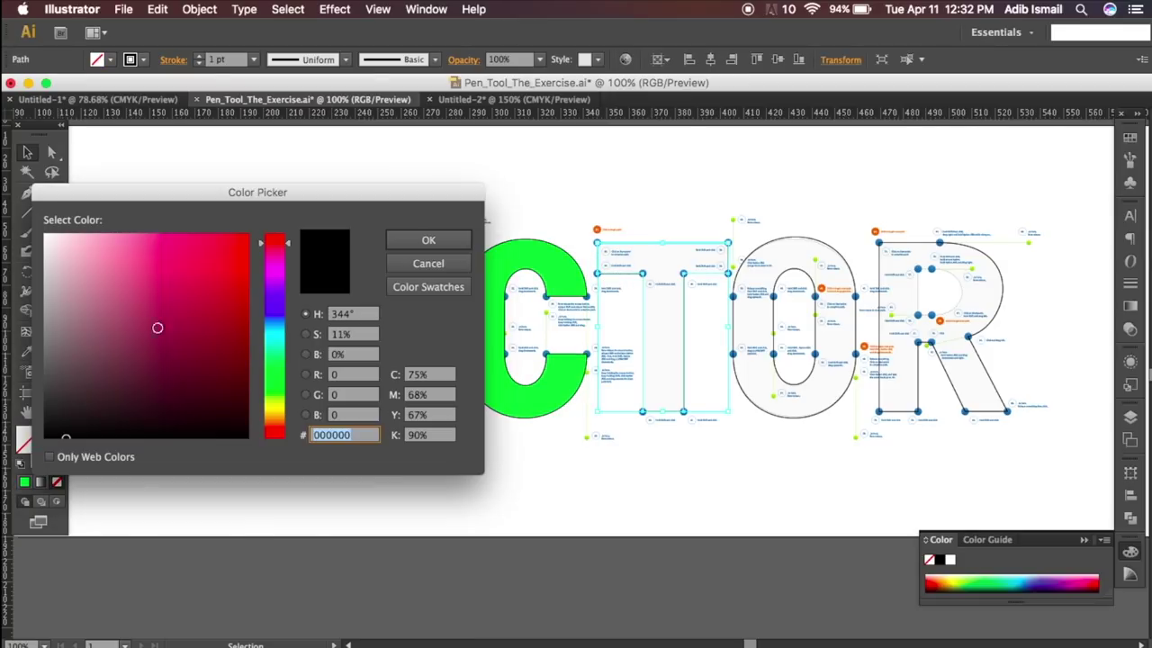
left_click(276, 306)
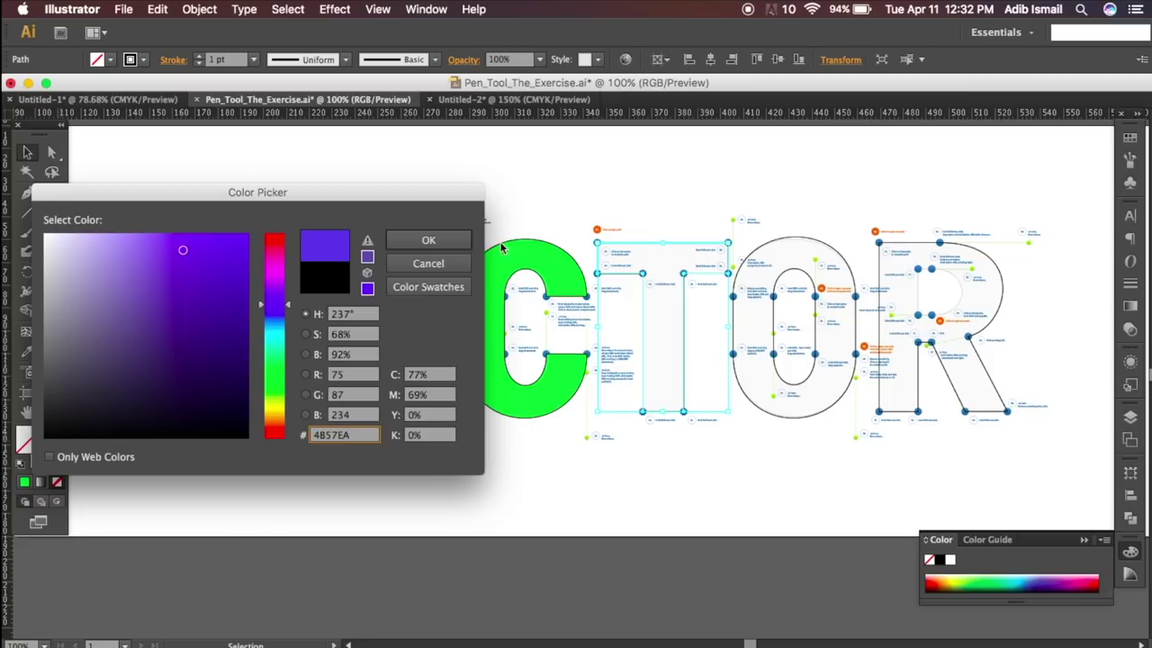
key("Return")
Step: Select the O and fill it with pink C95979
left_click(739, 260)
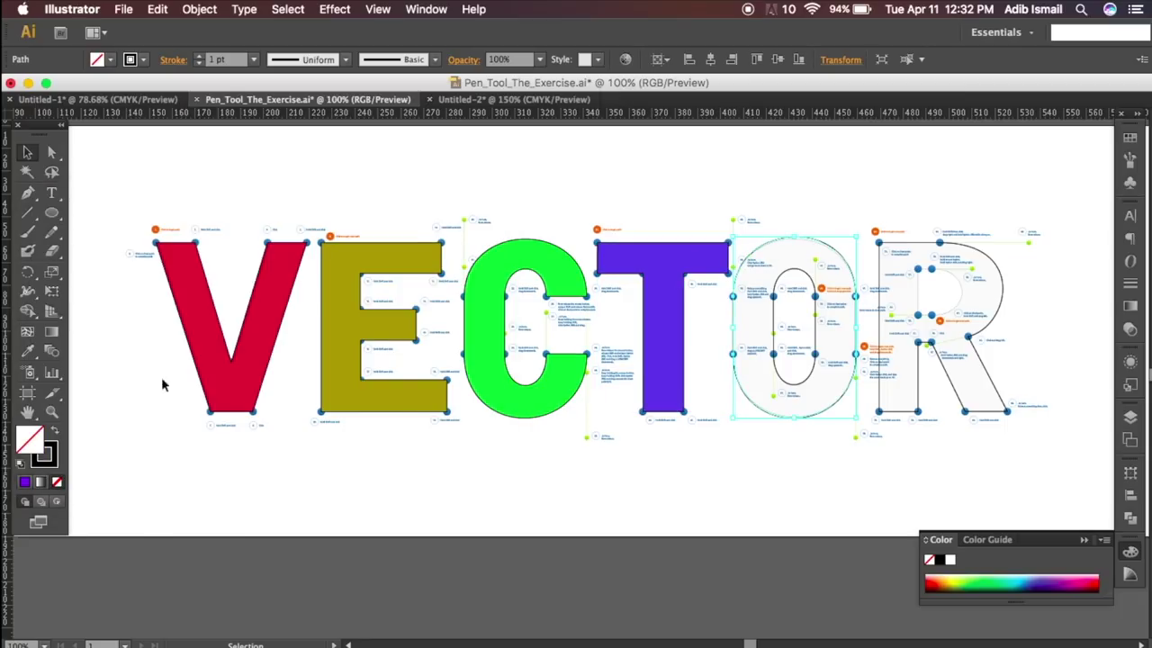
double_click(36, 448)
left_click(160, 274)
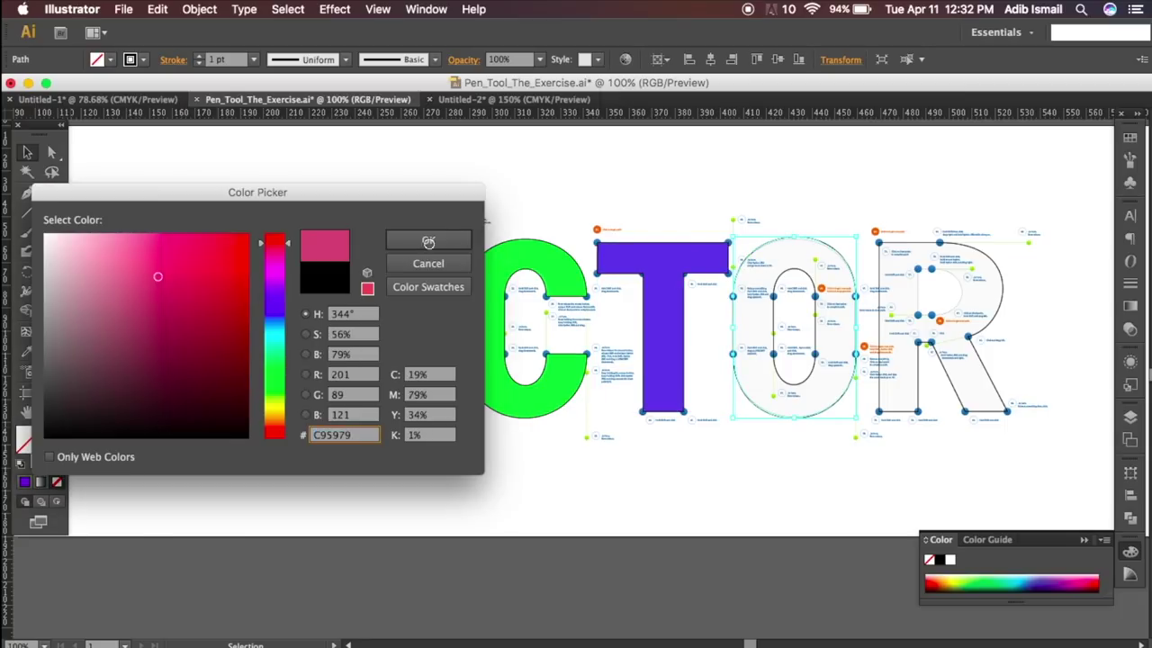
left_click(427, 240)
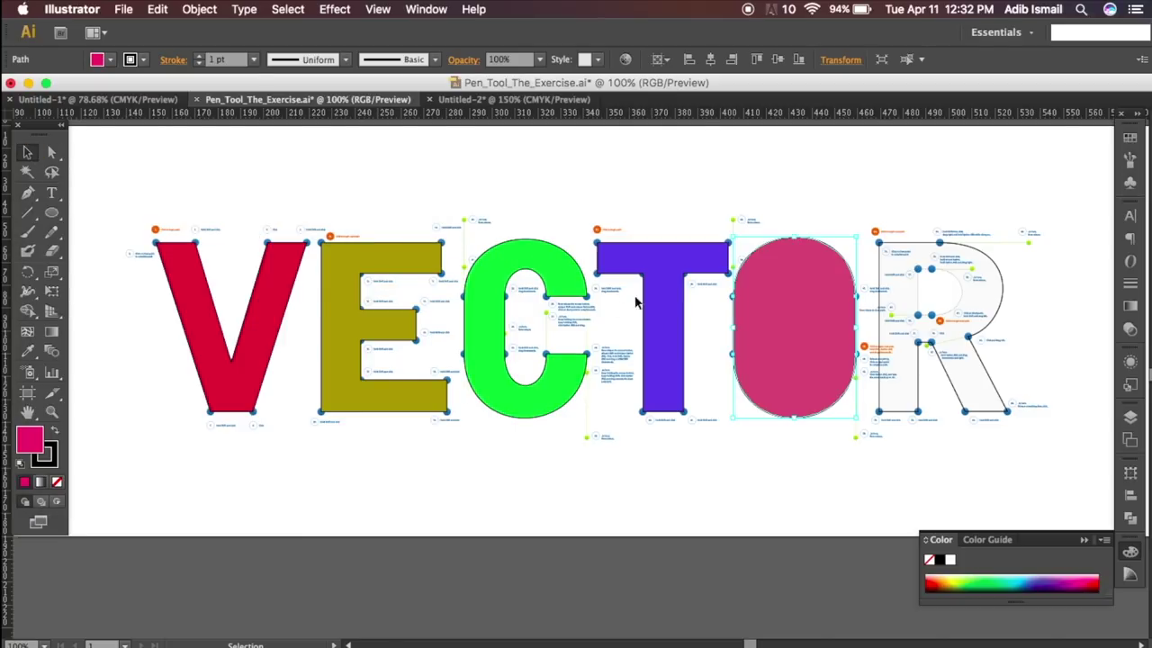